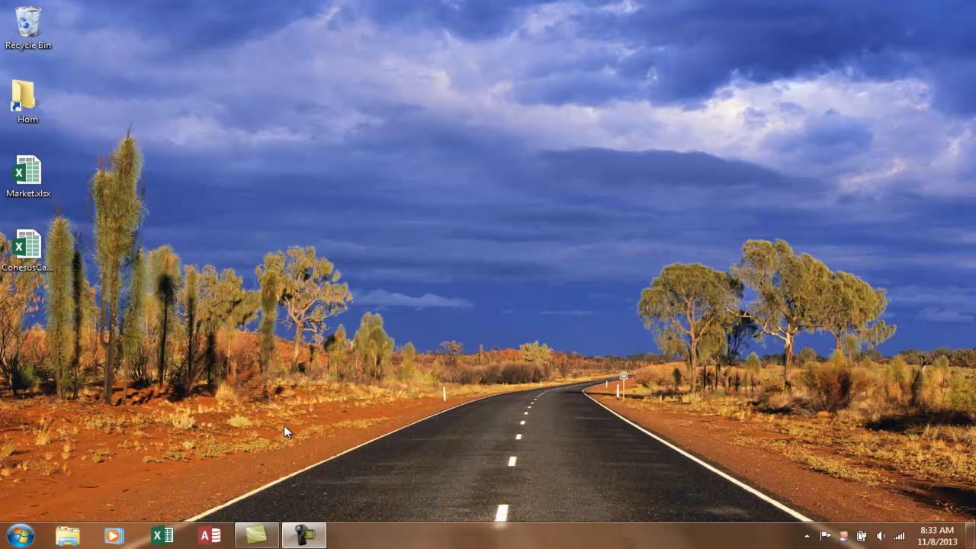
# Read Access Assignment 1.docx from the Lab 1 folder under Mgmt 250 > Access > Assignments, and close the document.
pyautogui.doubleClick(24, 97)
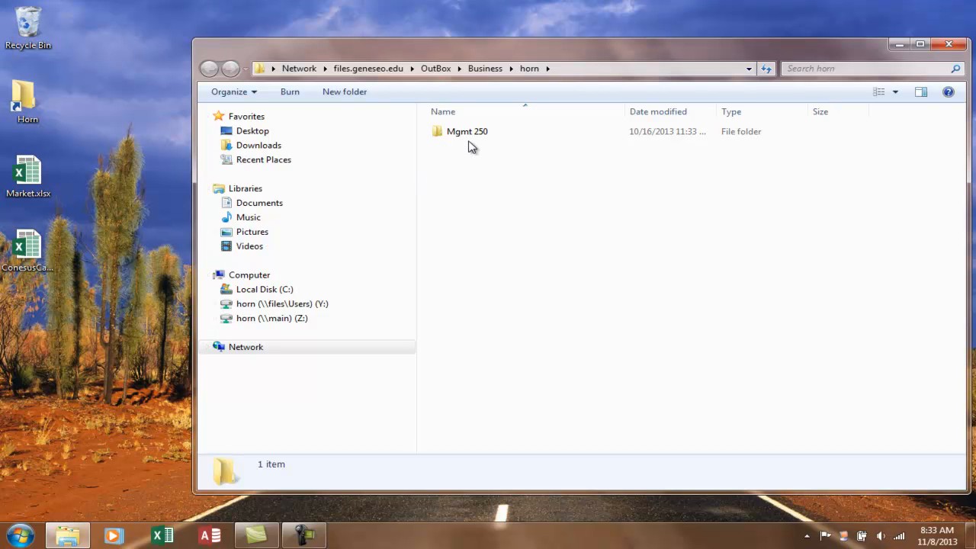
pyautogui.doubleClick(468, 138)
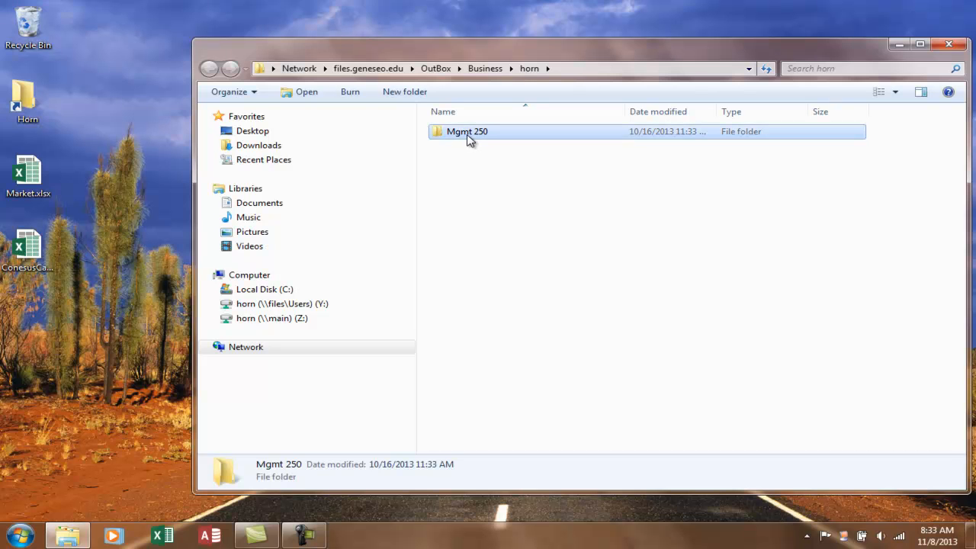
pyautogui.click(468, 138)
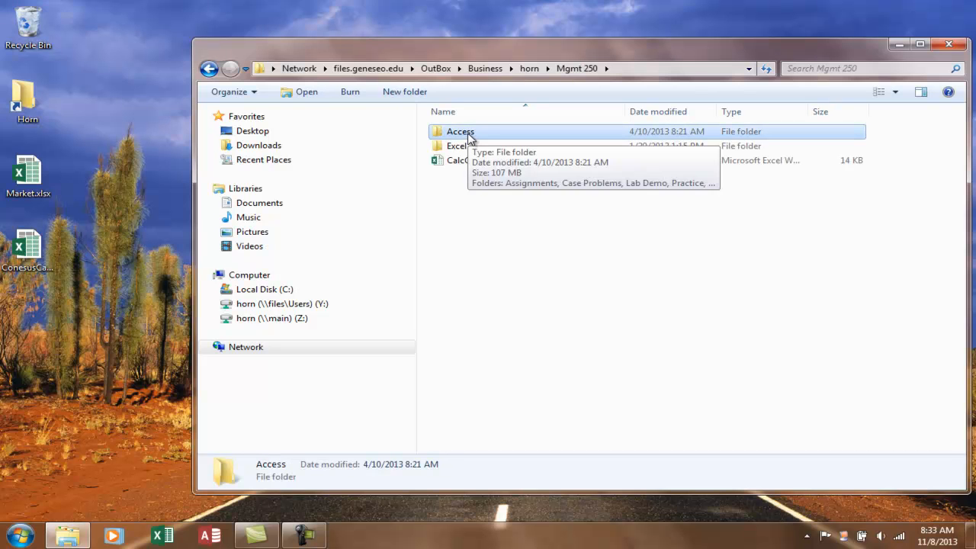
pyautogui.doubleClick(467, 137)
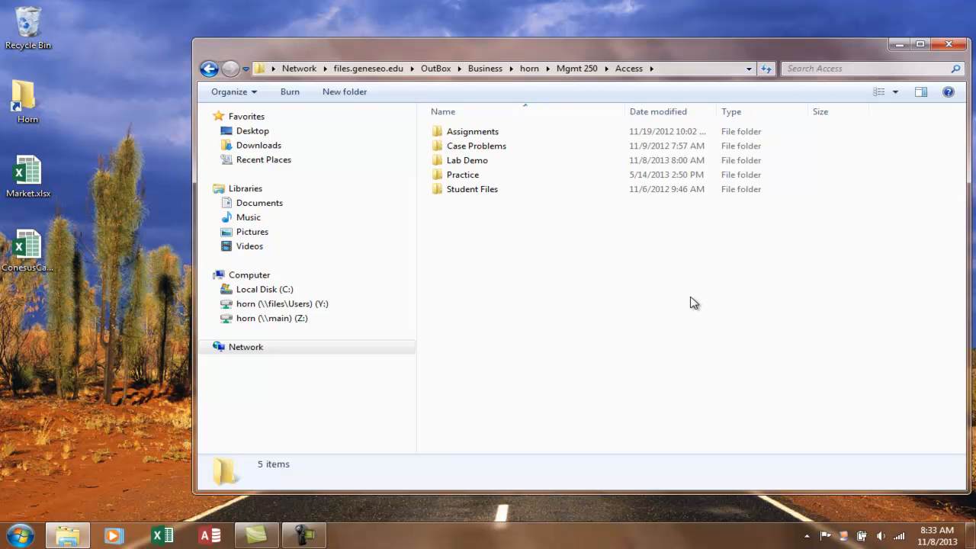
pyautogui.doubleClick(471, 133)
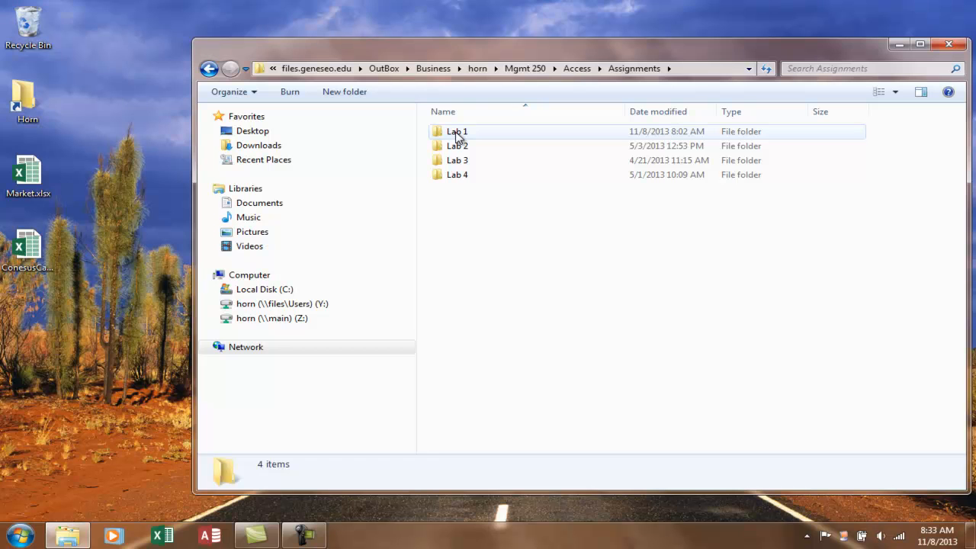
pyautogui.doubleClick(458, 135)
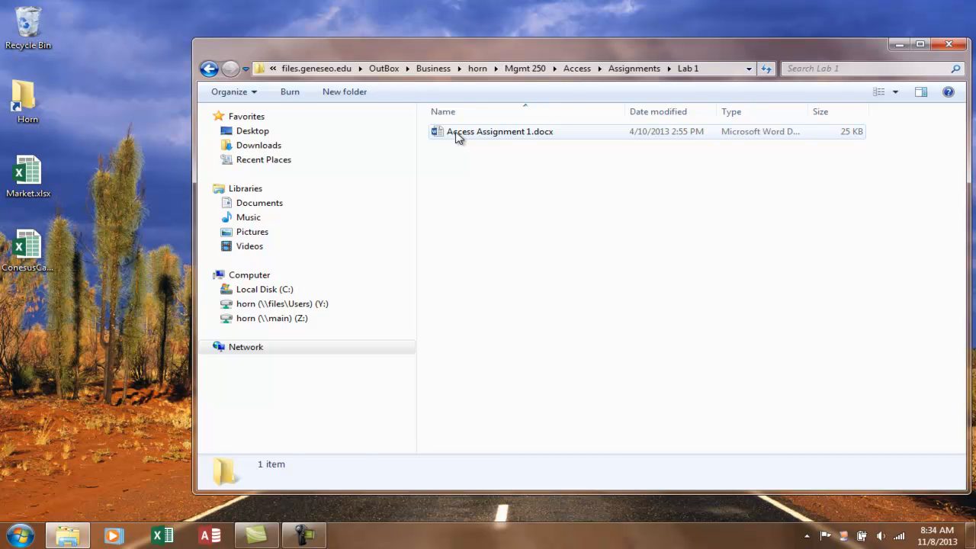
pyautogui.doubleClick(458, 133)
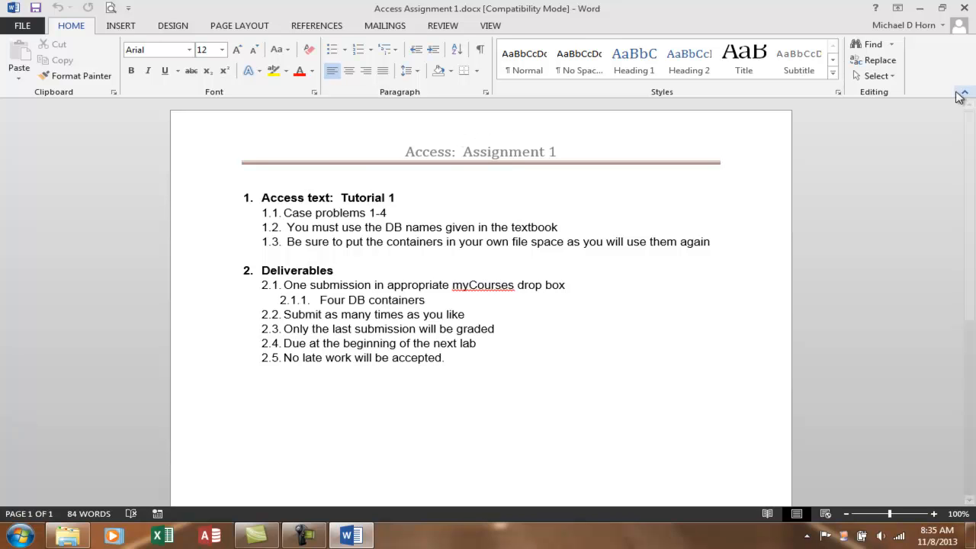
pyautogui.click(966, 8)
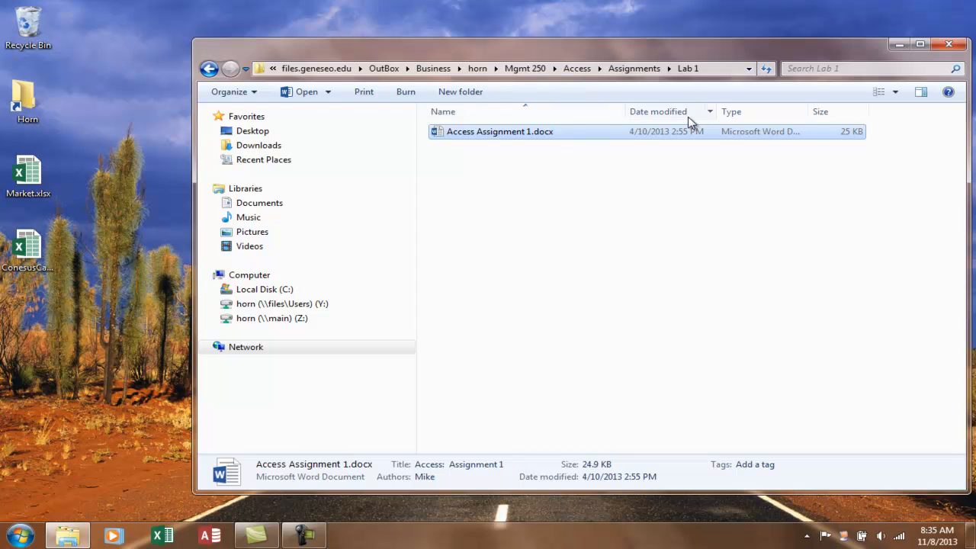
# Look through the Case Problems, Lab Demo, Practice and Student Files folders inside the Access folder.
pyautogui.click(577, 69)
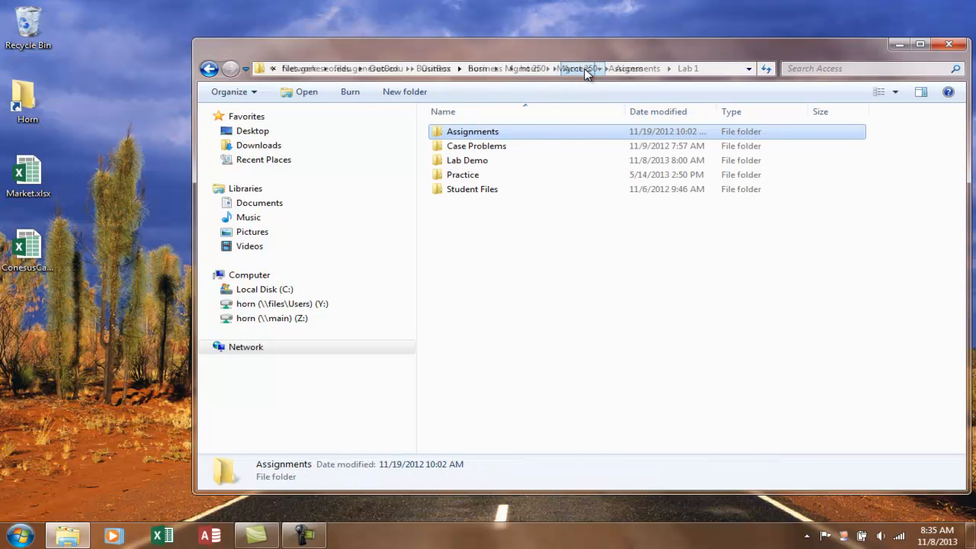
pyautogui.doubleClick(474, 146)
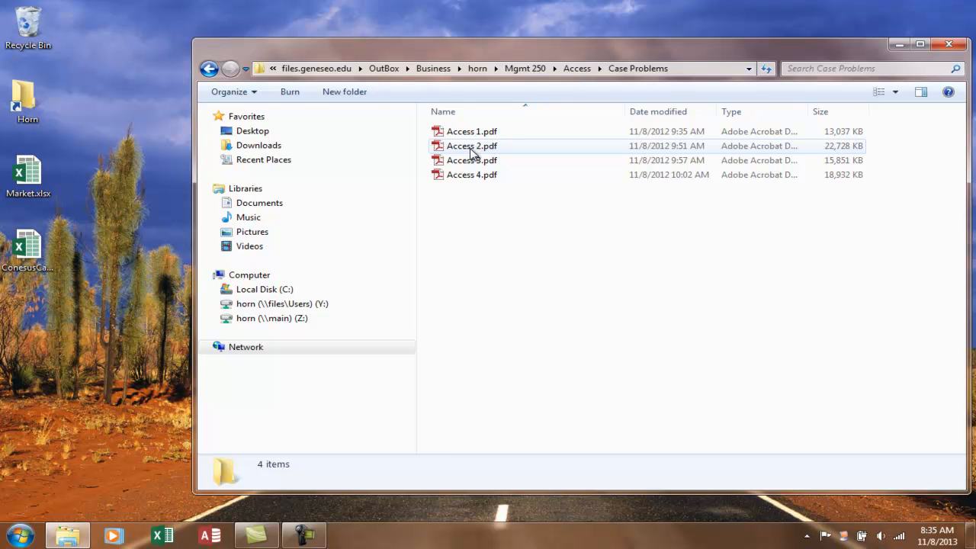
pyautogui.click(577, 68)
pyautogui.doubleClick(474, 160)
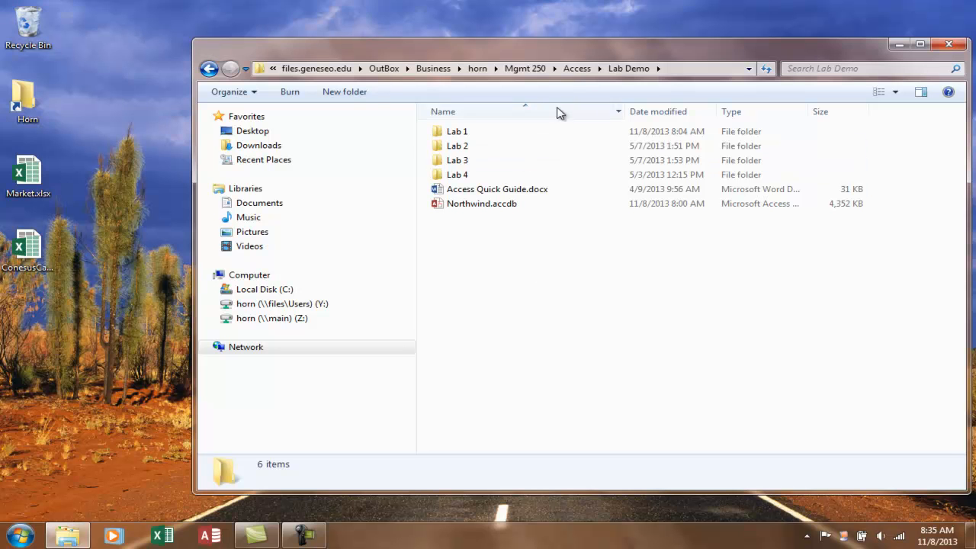
pyautogui.click(577, 69)
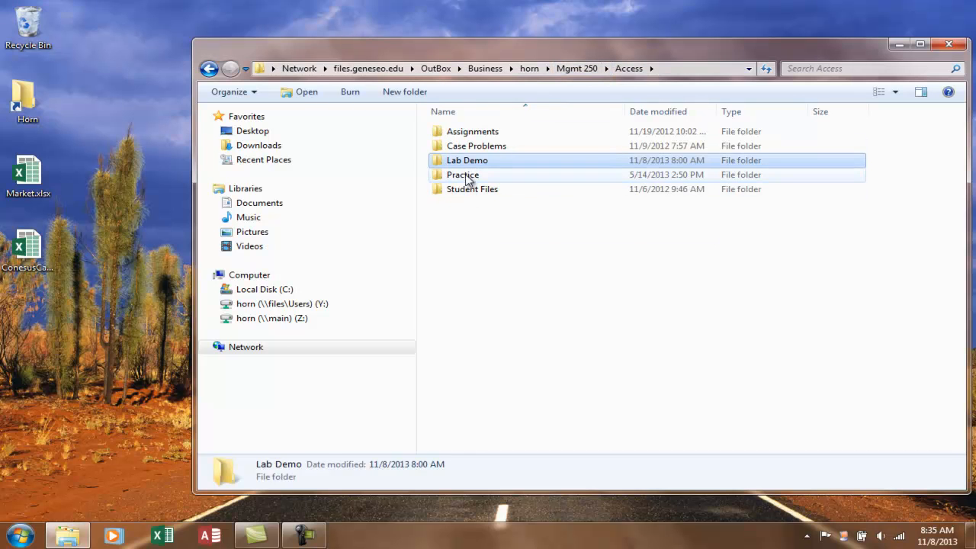
pyautogui.doubleClick(462, 177)
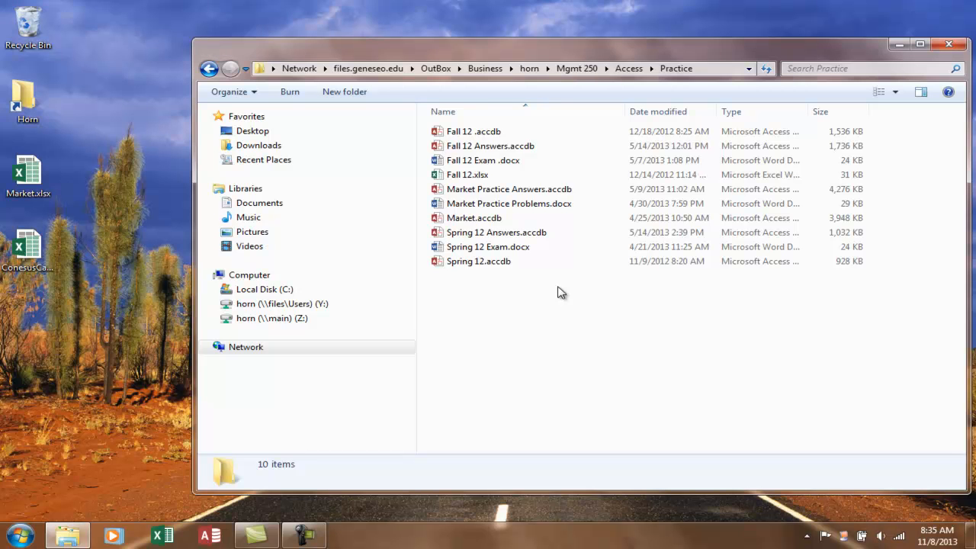
pyautogui.click(630, 69)
pyautogui.click(466, 194)
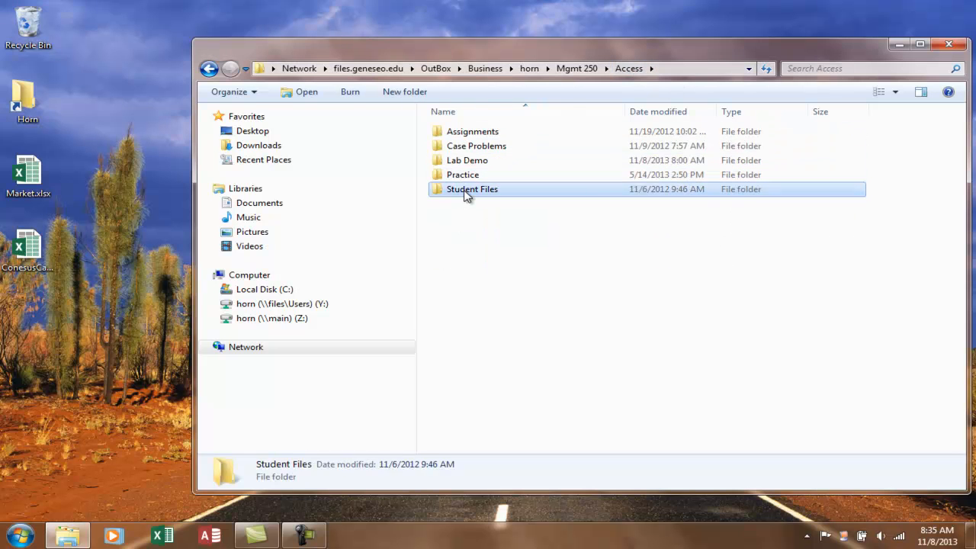
pyautogui.doubleClick(465, 193)
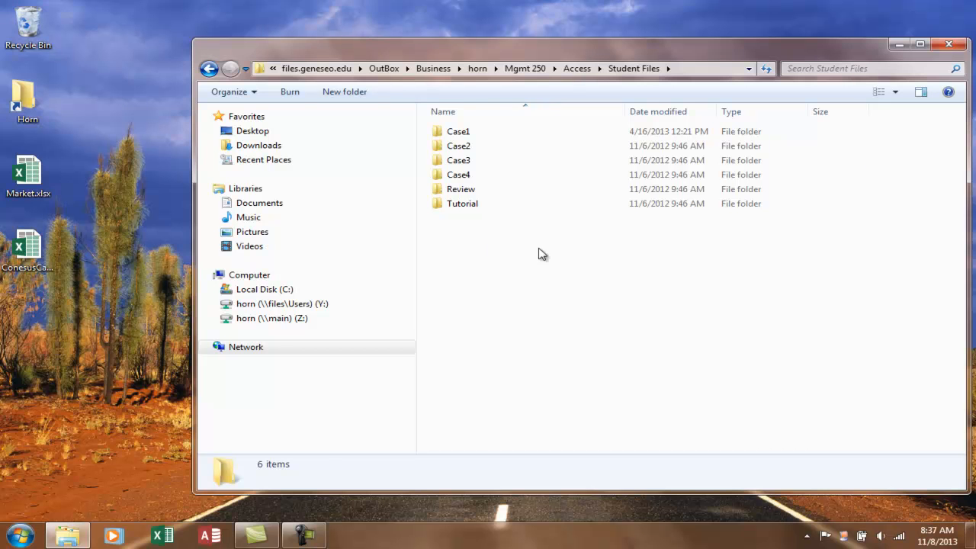
# Open Northwind.accdb from the Lab Demo folder and log in as the preselected employee.
pyautogui.click(578, 70)
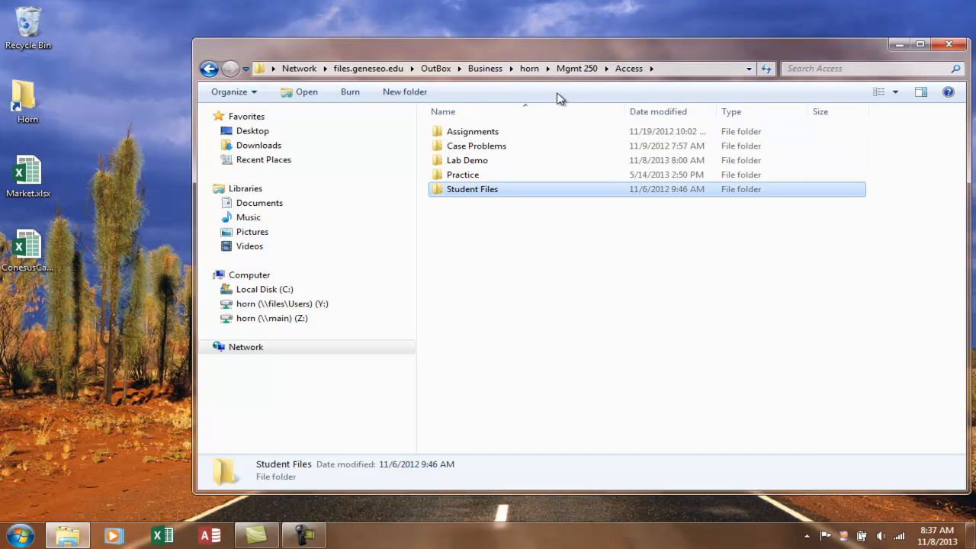
pyautogui.doubleClick(467, 163)
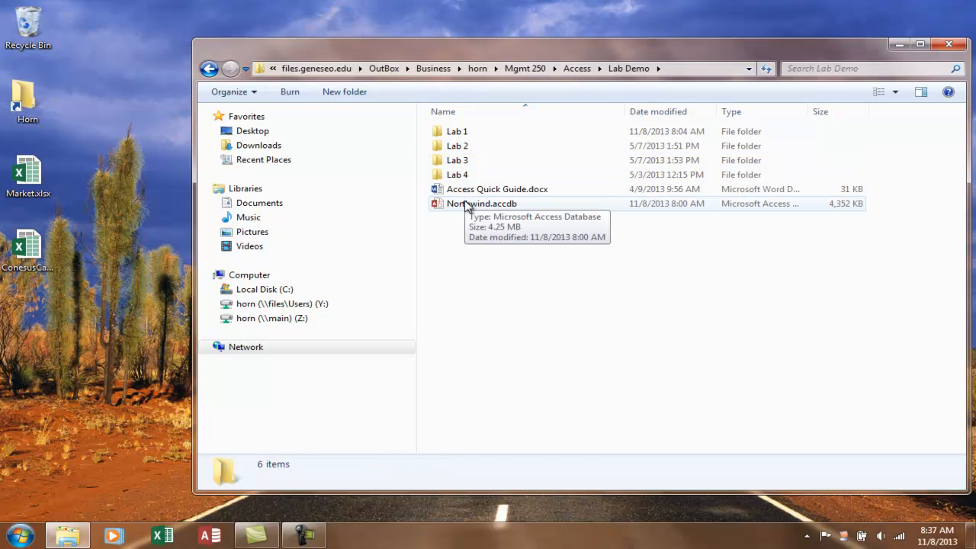
pyautogui.doubleClick(464, 204)
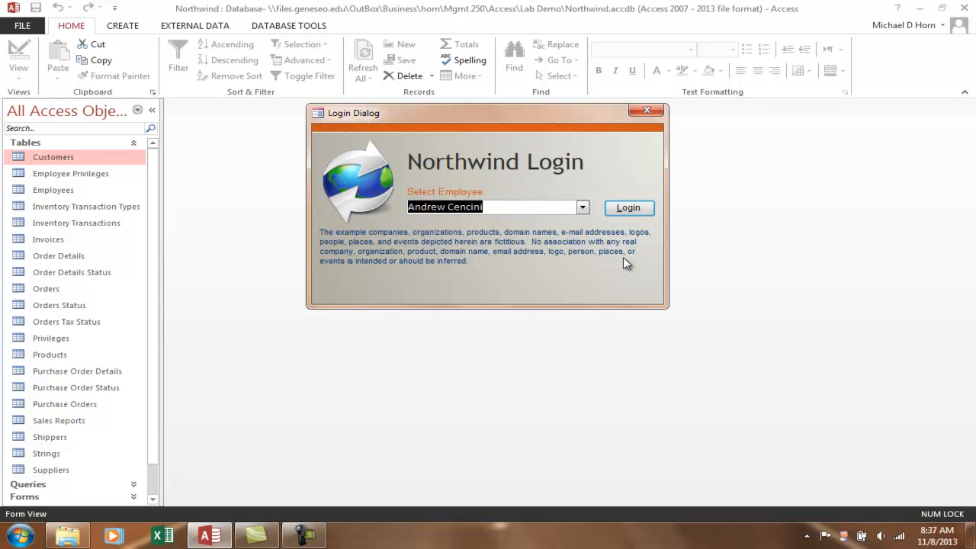
pyautogui.click(629, 209)
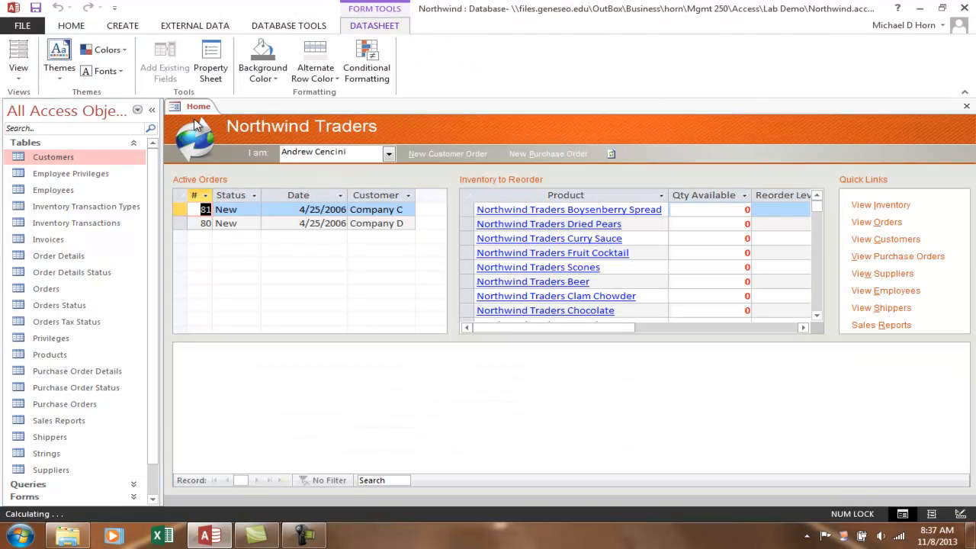
# Close the Home form and collapse the Tables group so only the object categories are listed.
pyautogui.rightClick(203, 107)
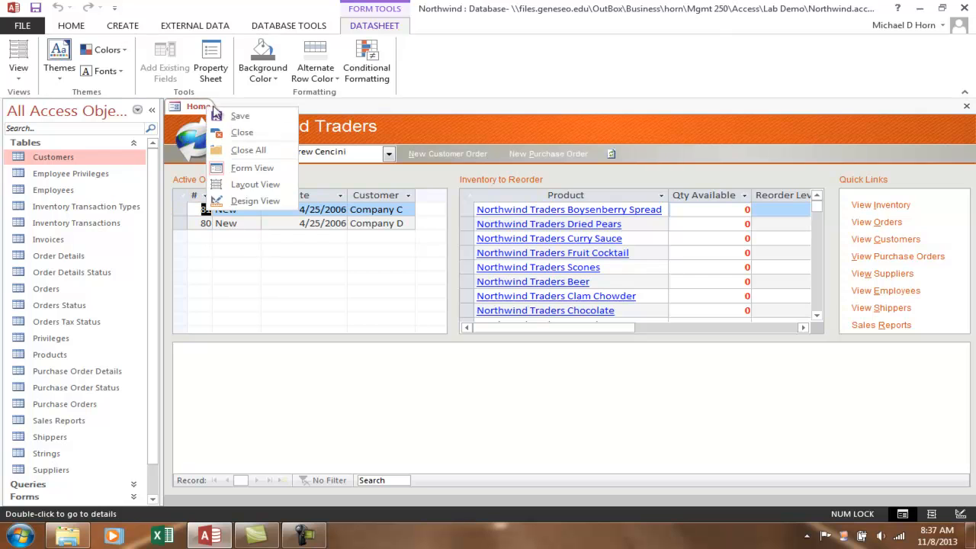
pyautogui.click(242, 138)
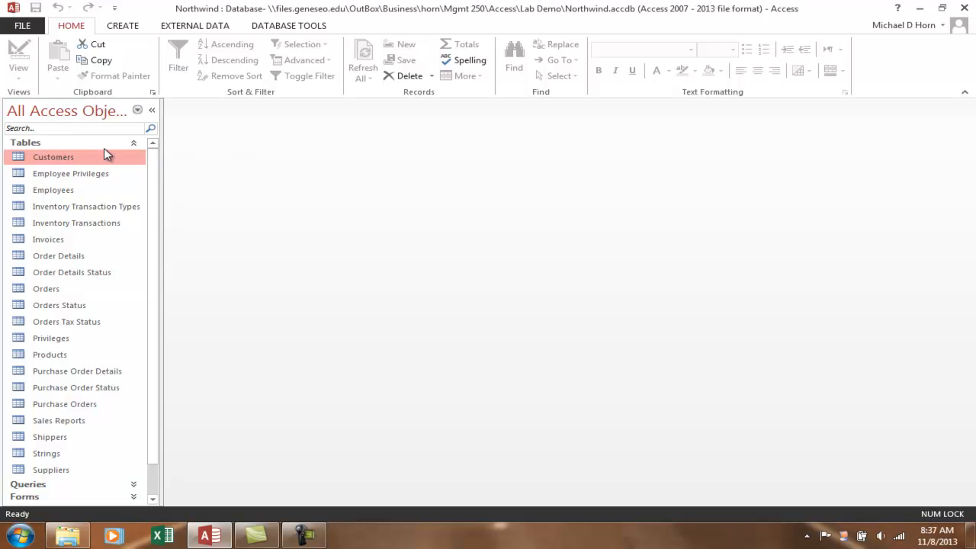
pyautogui.click(136, 143)
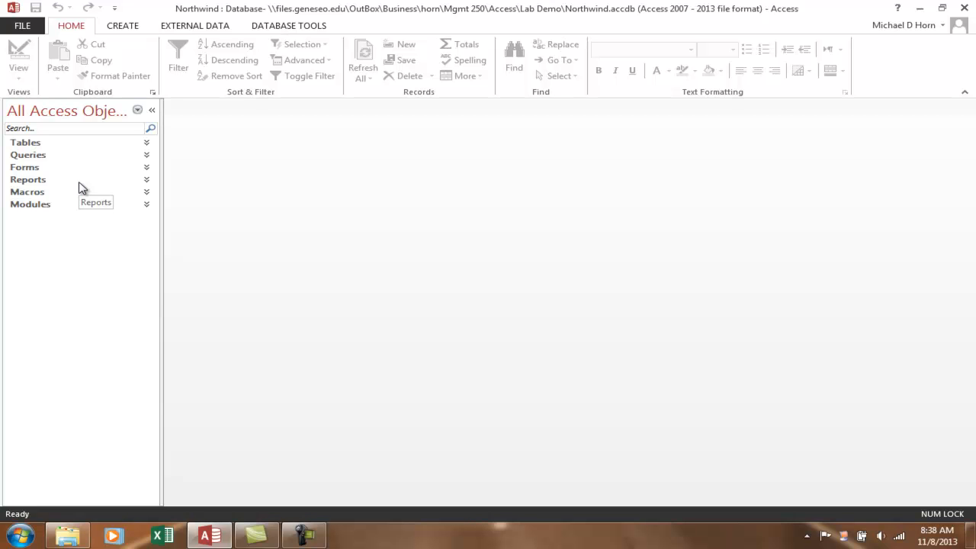
# Expand the Tables group, view the Customers table's records in a datasheet, and close the table.
pyautogui.click(147, 145)
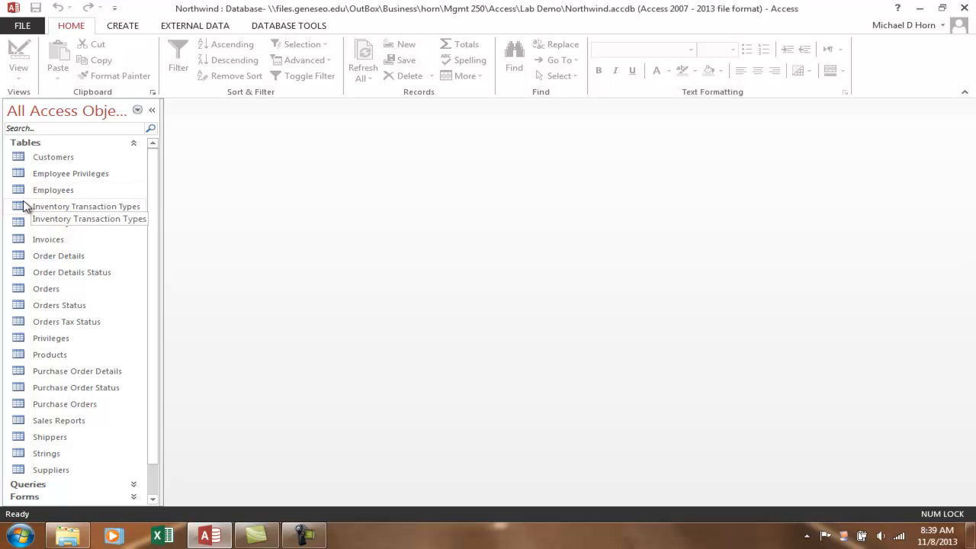
pyautogui.doubleClick(50, 158)
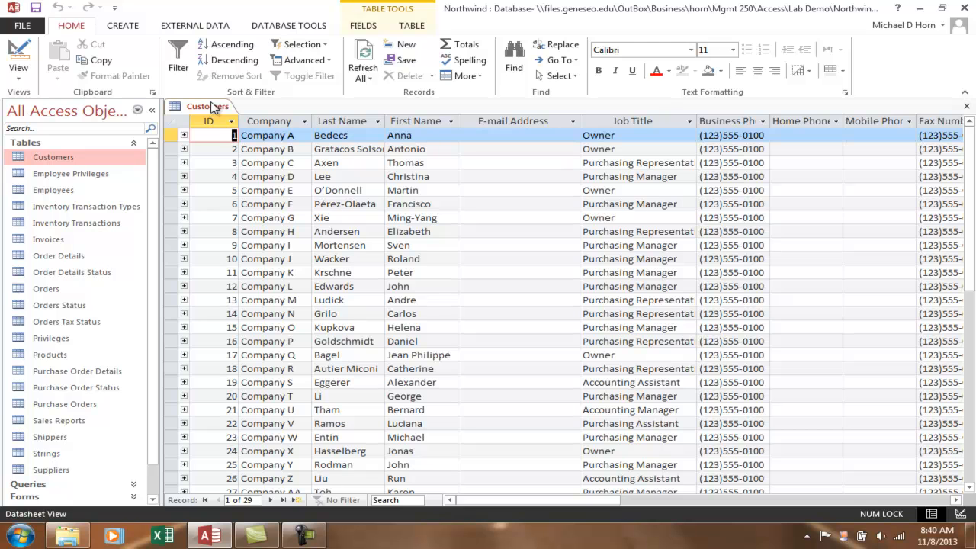
pyautogui.rightClick(222, 107)
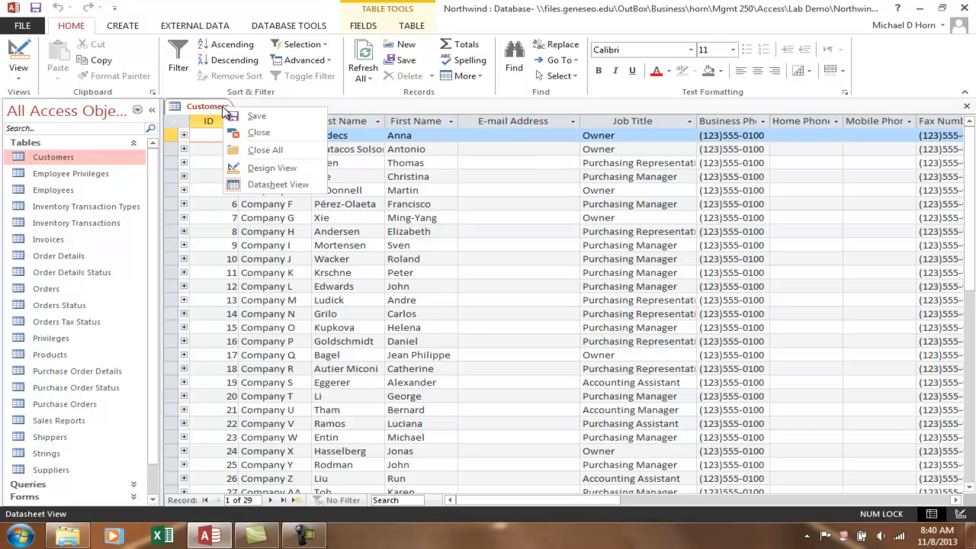
pyautogui.click(258, 133)
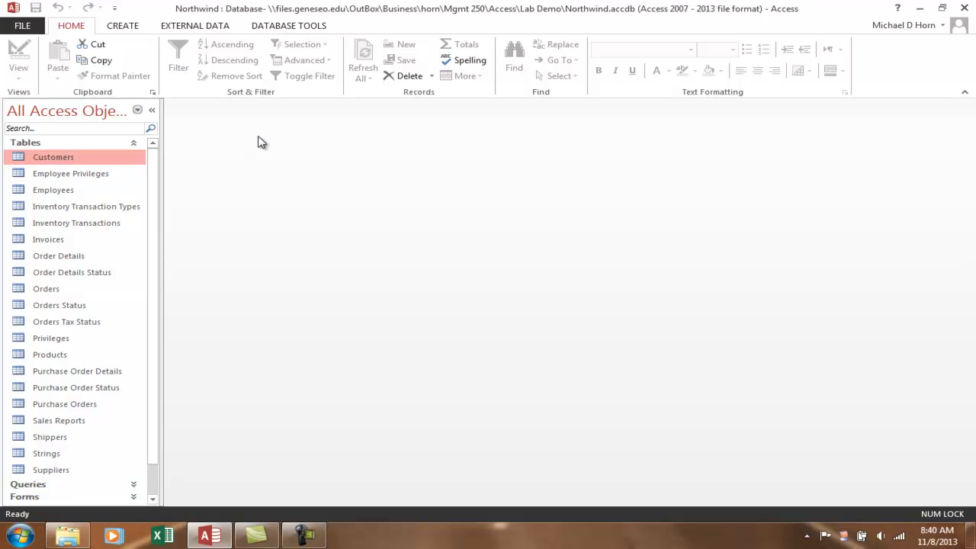
# Switch from the Tables group to the Queries group, examine the Inventory query in Design View, and close it.
pyautogui.click(133, 145)
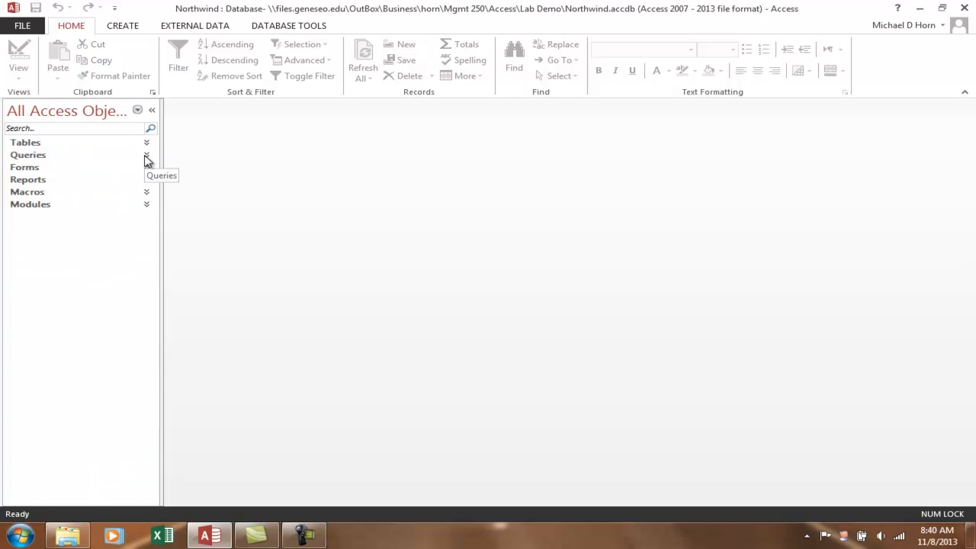
pyautogui.click(147, 157)
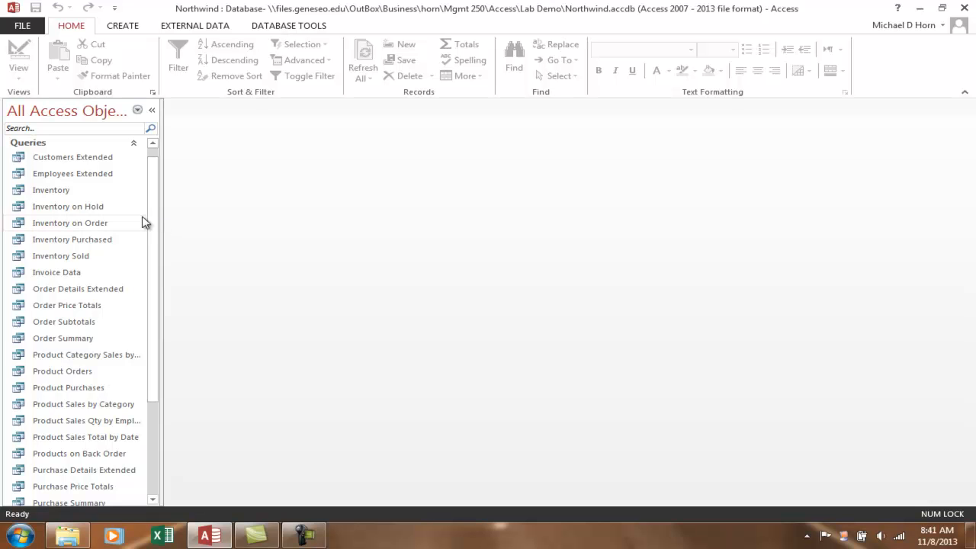
pyautogui.click(67, 196)
pyautogui.rightClick(86, 192)
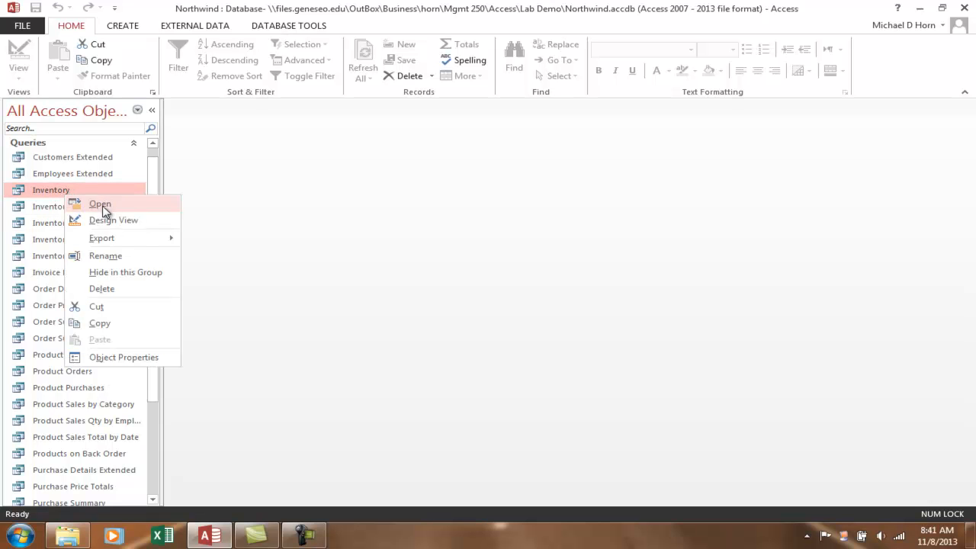
pyautogui.click(103, 219)
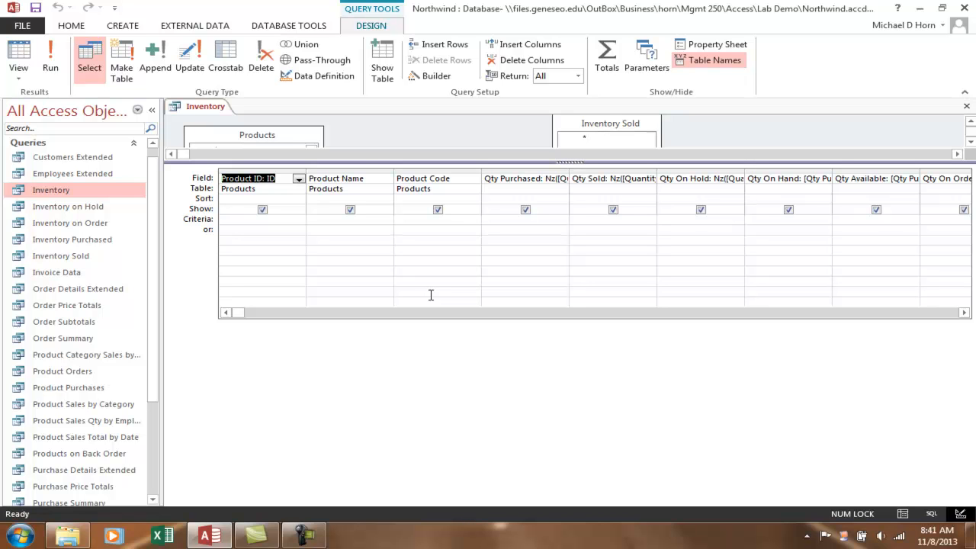
pyautogui.rightClick(207, 109)
pyautogui.click(236, 134)
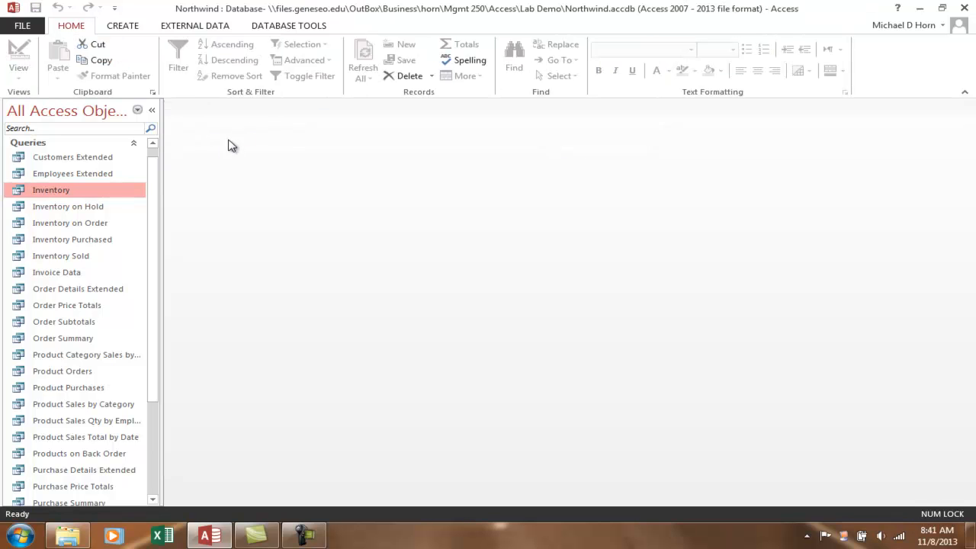
# Switch from the Queries group to the Forms group, view the Employee List form, and close it.
pyautogui.click(135, 143)
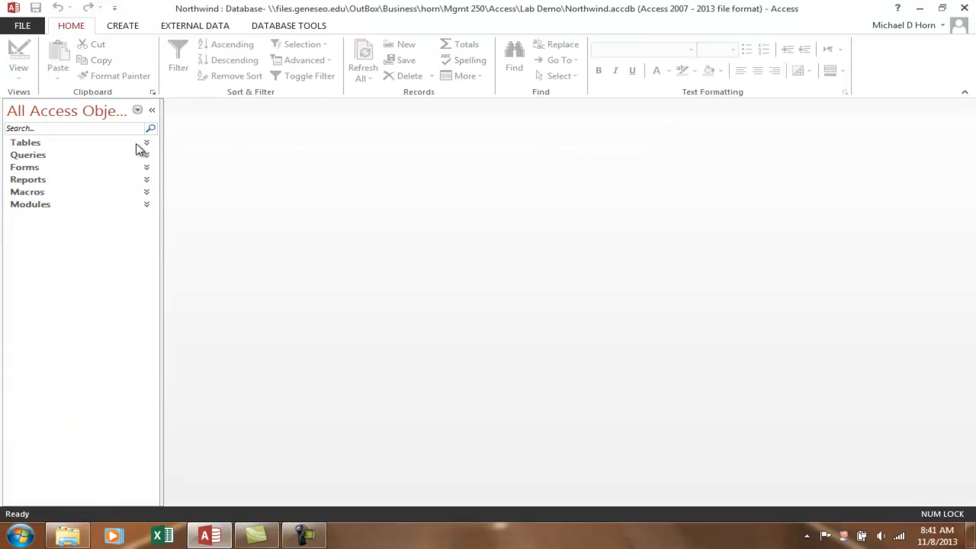
pyautogui.click(147, 168)
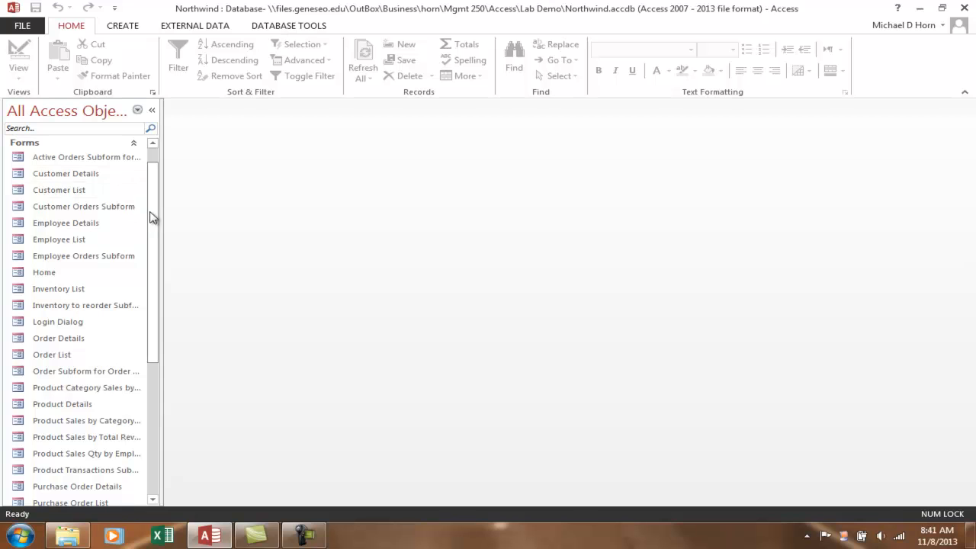
pyautogui.click(64, 244)
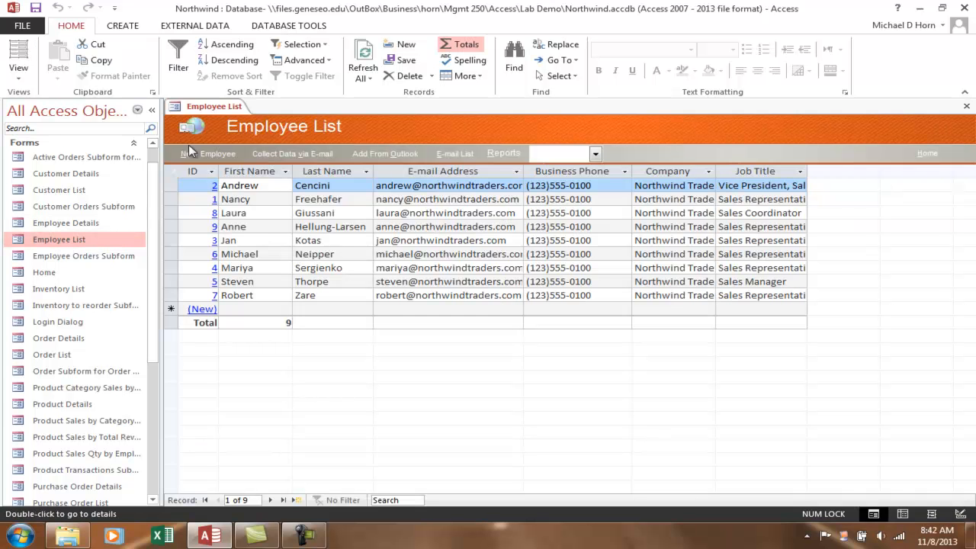
pyautogui.rightClick(214, 108)
pyautogui.click(238, 139)
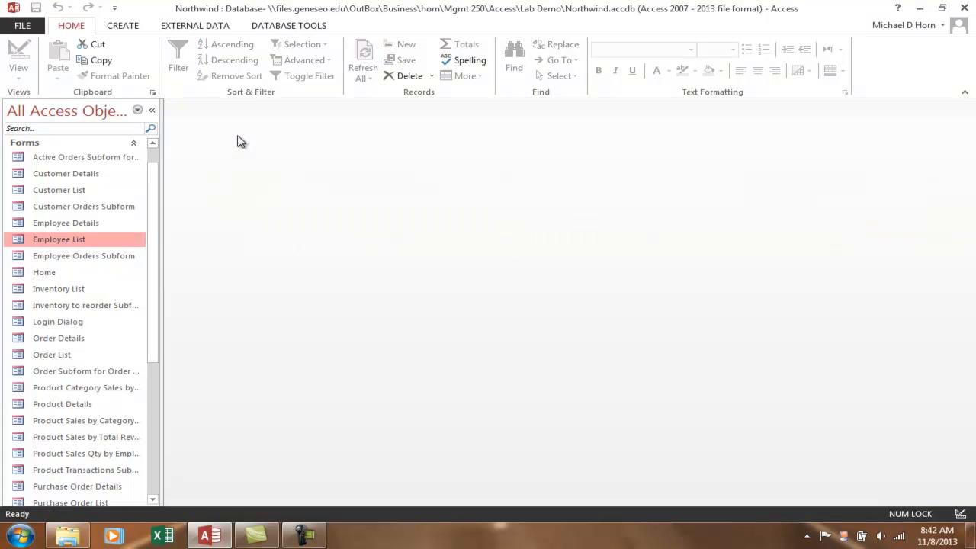
# Open the Customer Details form, step forward through the records to the fifth customer, and close the form.
pyautogui.doubleClick(76, 175)
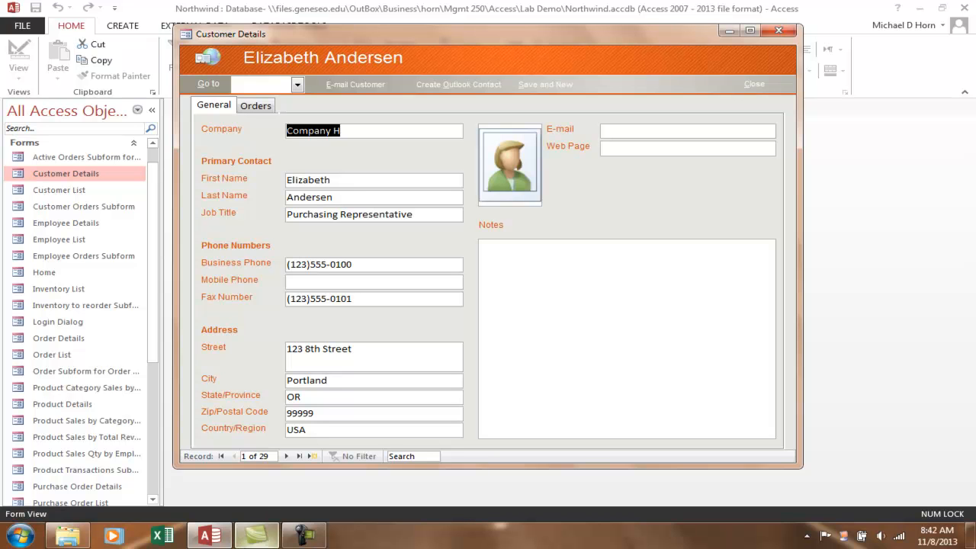
pyautogui.click(283, 456)
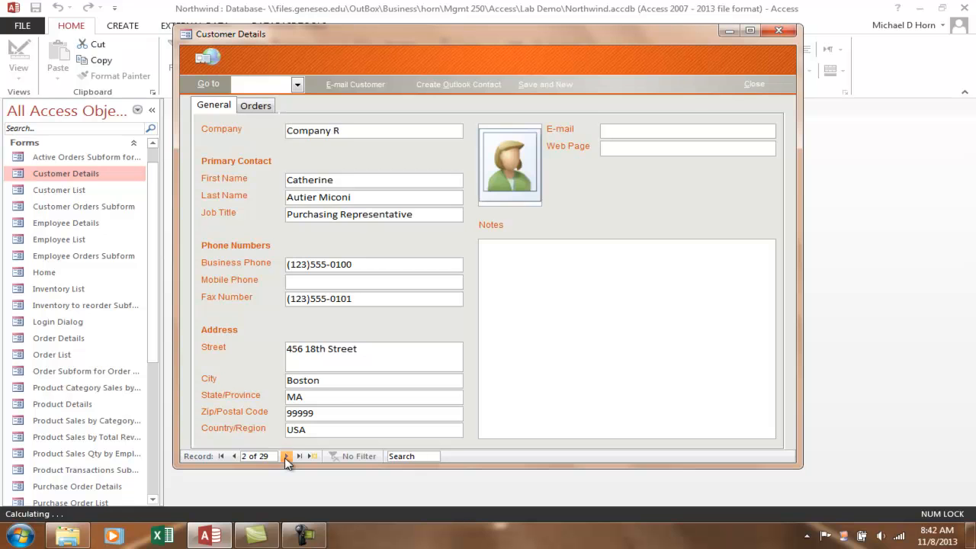
pyautogui.click(286, 456)
pyautogui.click(286, 456)
pyautogui.click(286, 456)
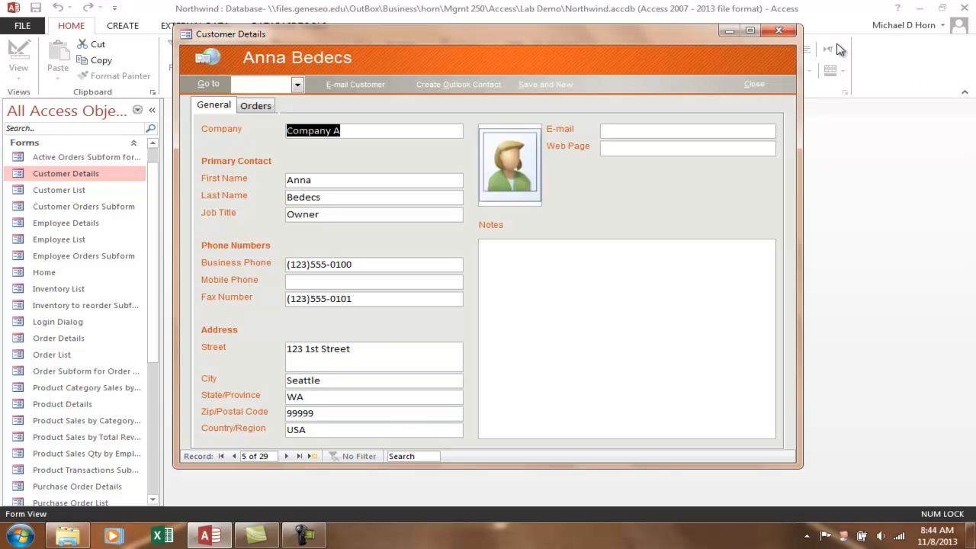
pyautogui.click(775, 29)
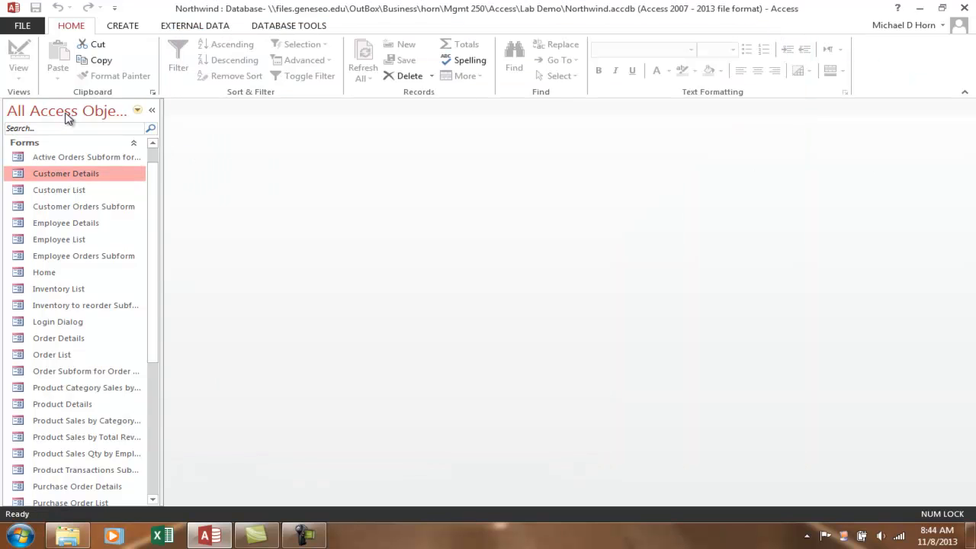
# Switch from the Forms group to the Reports group, view the Employee Phone Book report, and collapse the Reports group.
pyautogui.click(134, 146)
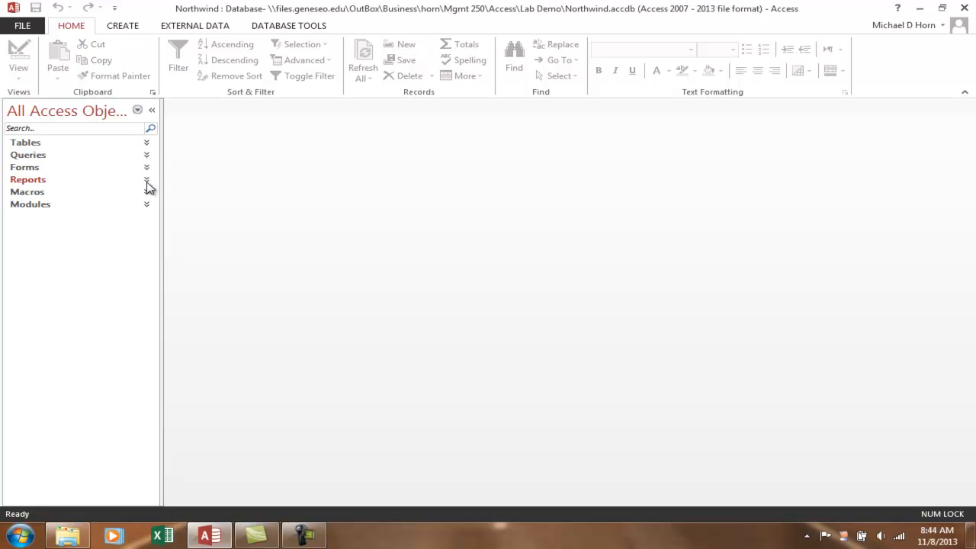
pyautogui.click(147, 180)
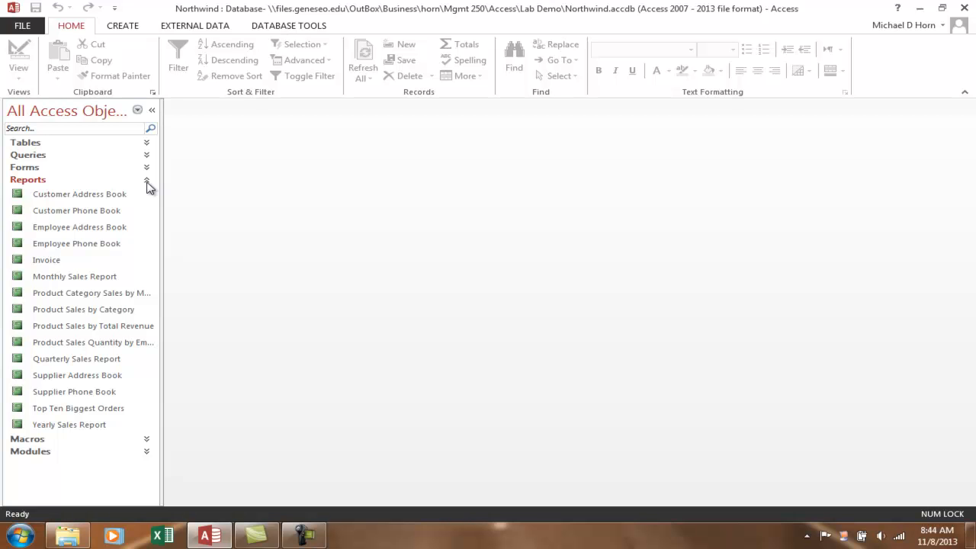
pyautogui.click(61, 247)
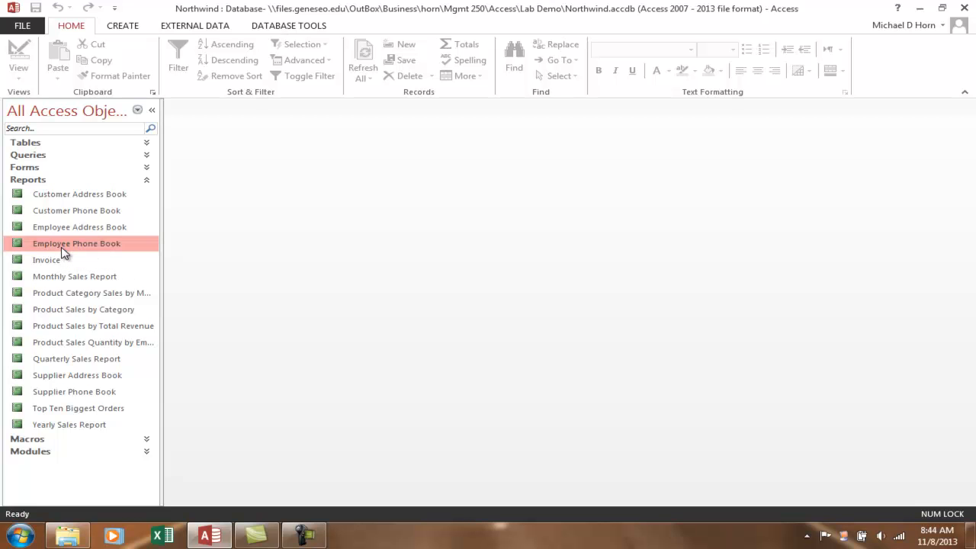
pyautogui.doubleClick(61, 245)
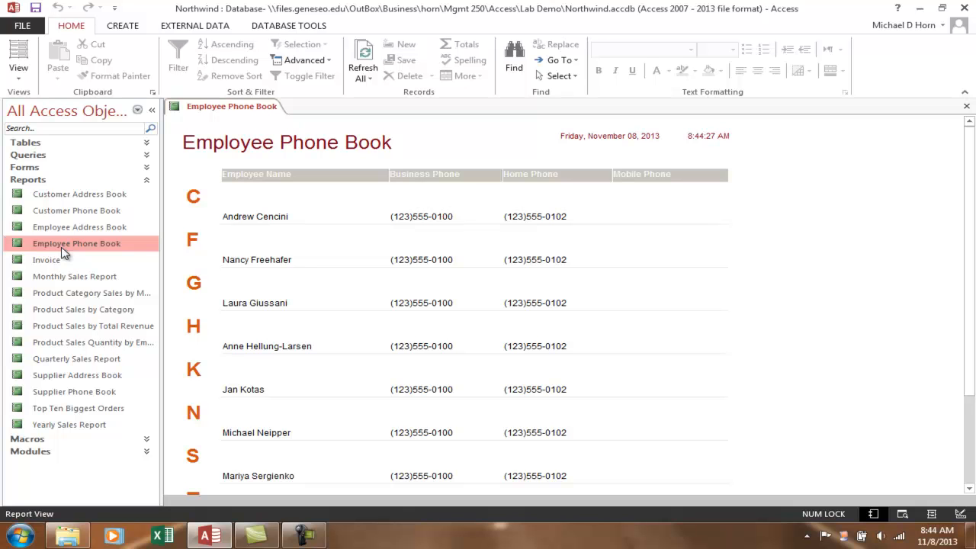
pyautogui.click(147, 181)
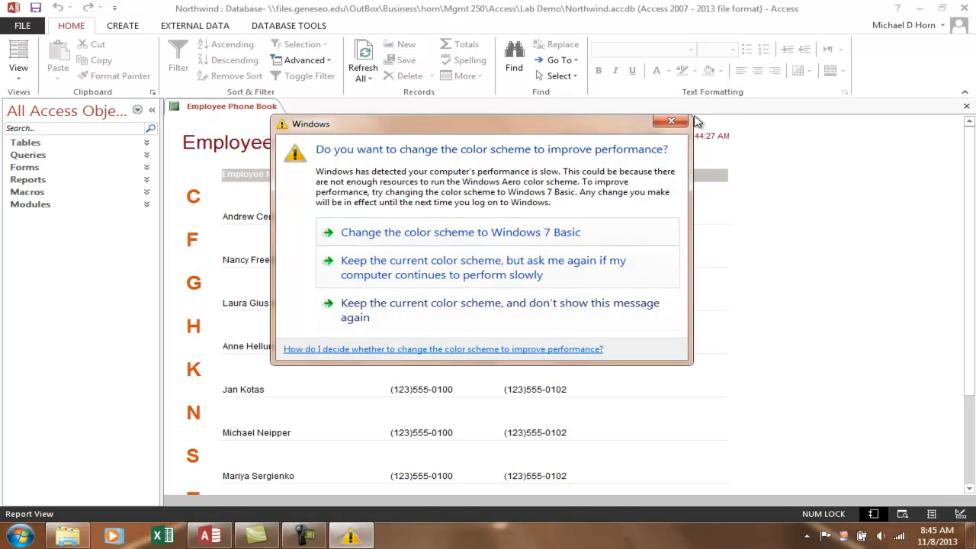
pyautogui.click(670, 123)
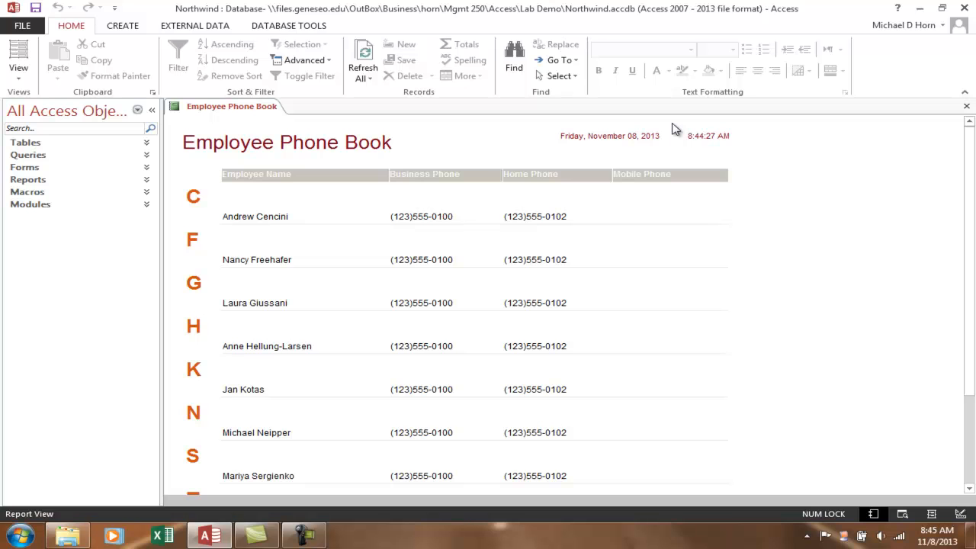
# Organize the database objects by the Northwind Traders category and view its Customers & Orders and Inventory & Purchasing groups.
pyautogui.click(138, 112)
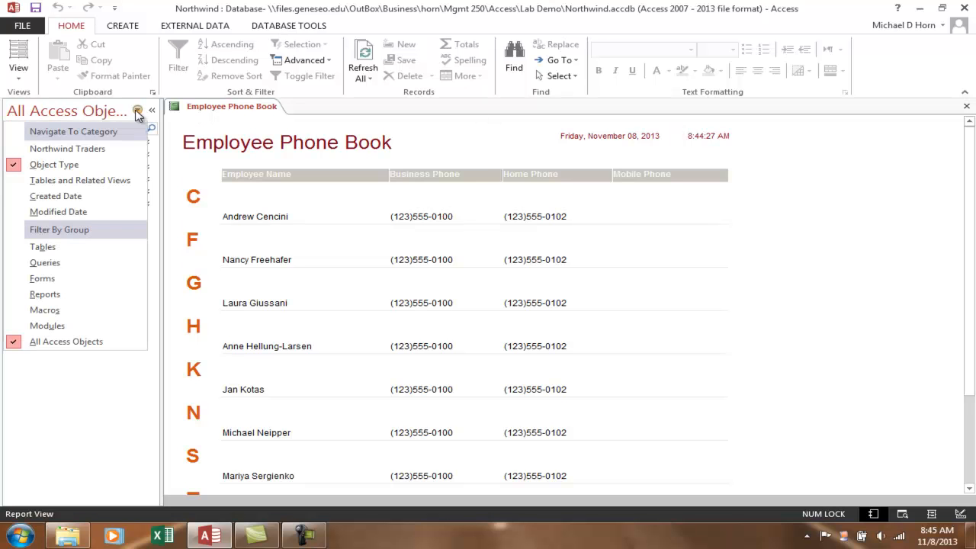
pyautogui.click(74, 157)
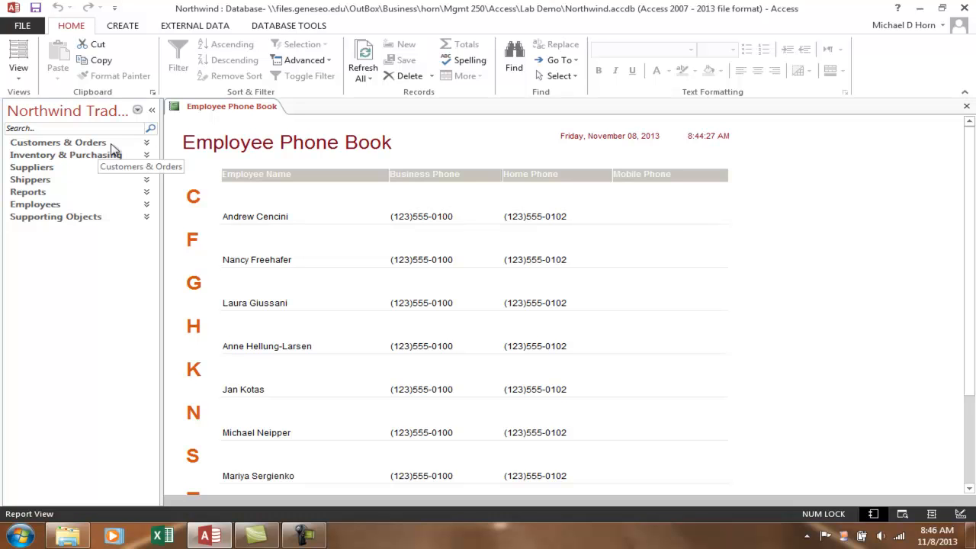
pyautogui.click(148, 144)
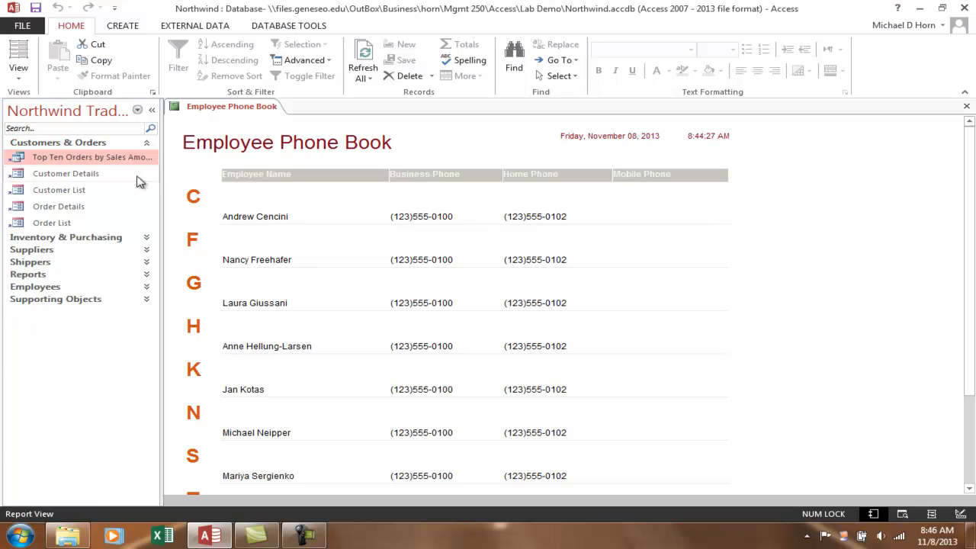
pyautogui.click(146, 241)
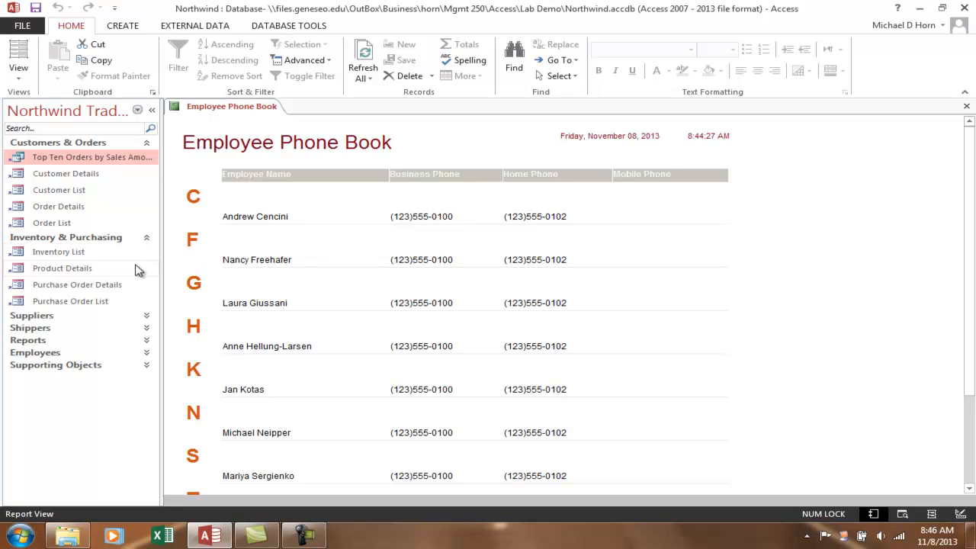
pyautogui.click(13, 256)
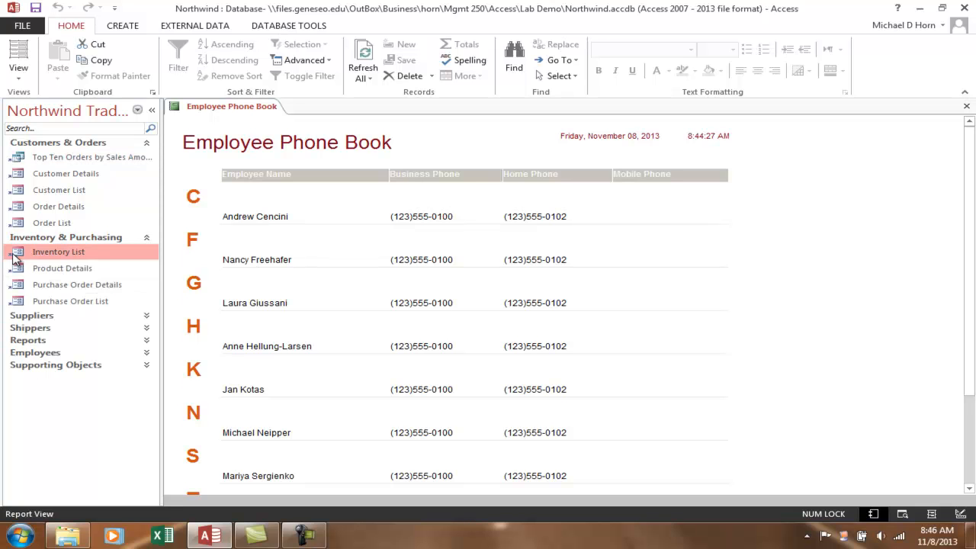
pyautogui.click(148, 144)
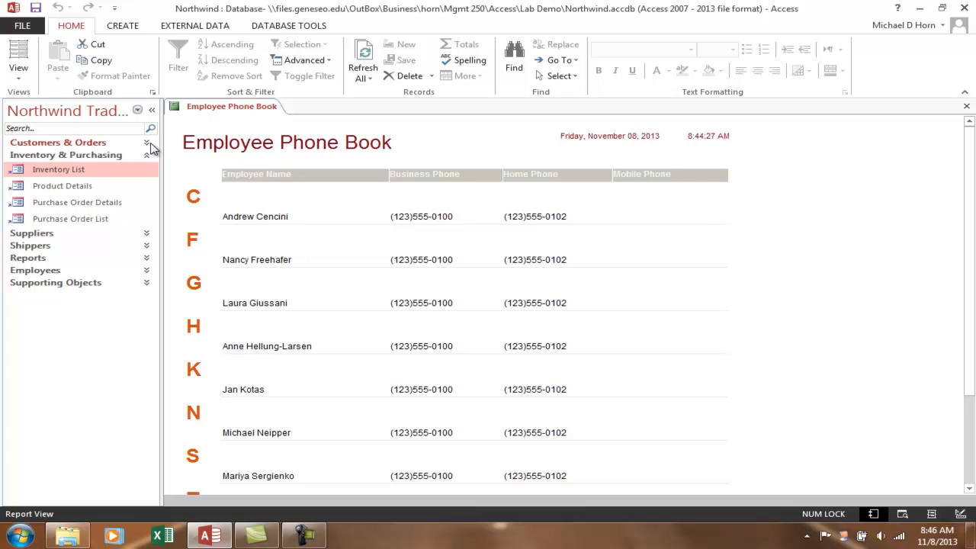
# Close the Northwind database and open the Lab 1 folder inside Lab Demo.
pyautogui.click(964, 9)
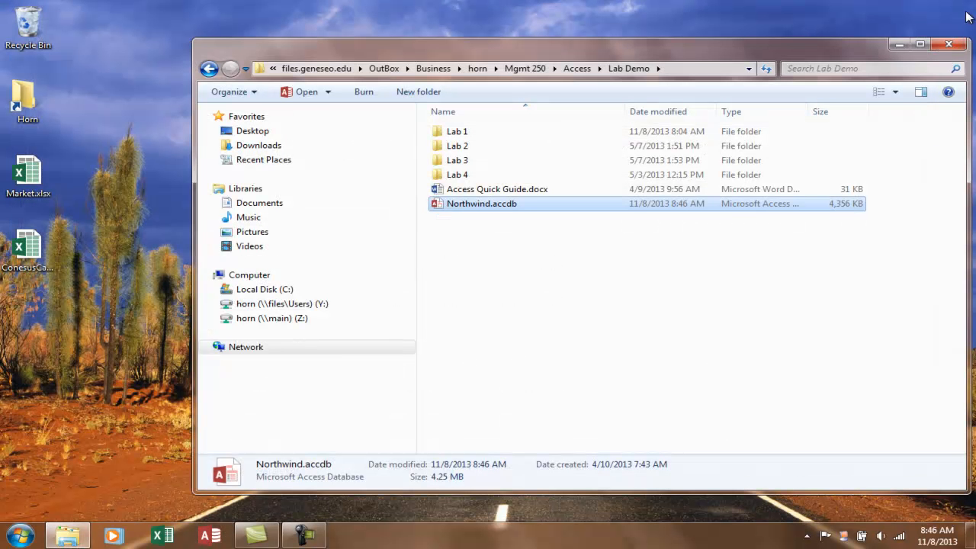
pyautogui.doubleClick(457, 131)
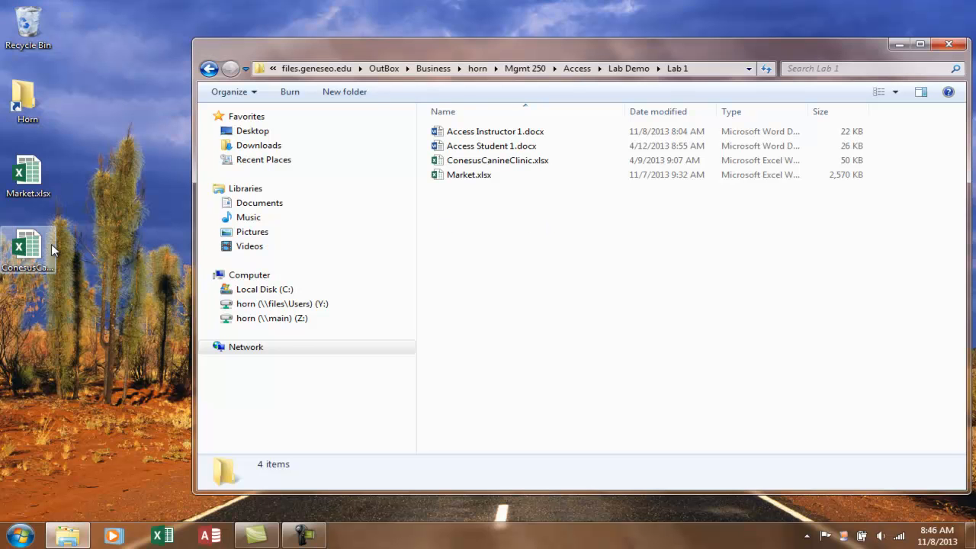
pyautogui.doubleClick(523, 161)
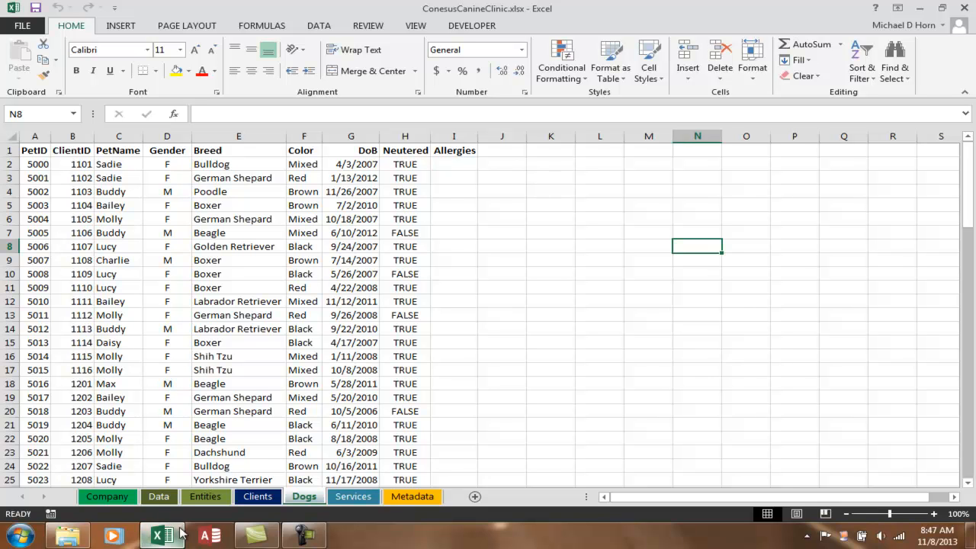
pyautogui.click(159, 497)
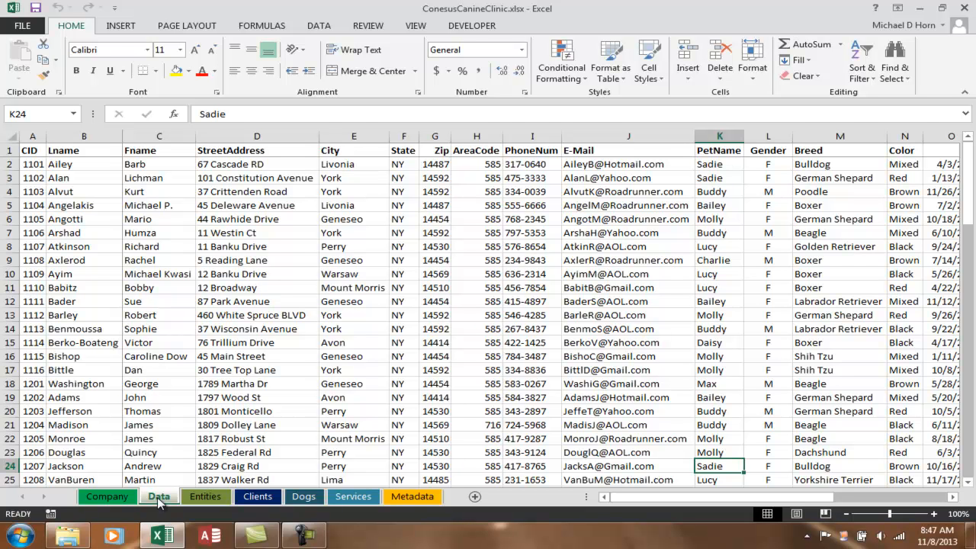
pyautogui.click(963, 9)
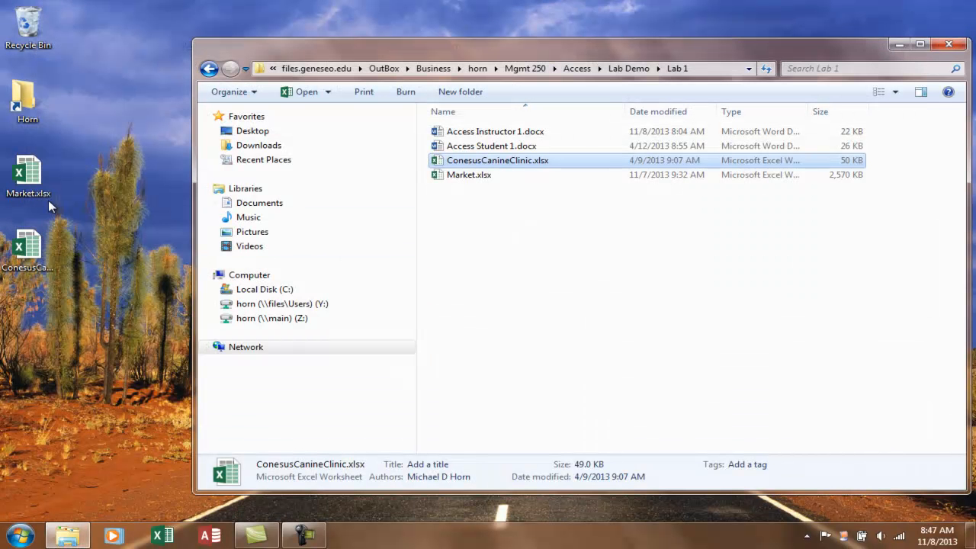
# Open the desktop copy of ConesusCanineClinic.xlsx in Excel and show the Data sheet.
pyautogui.click(29, 251)
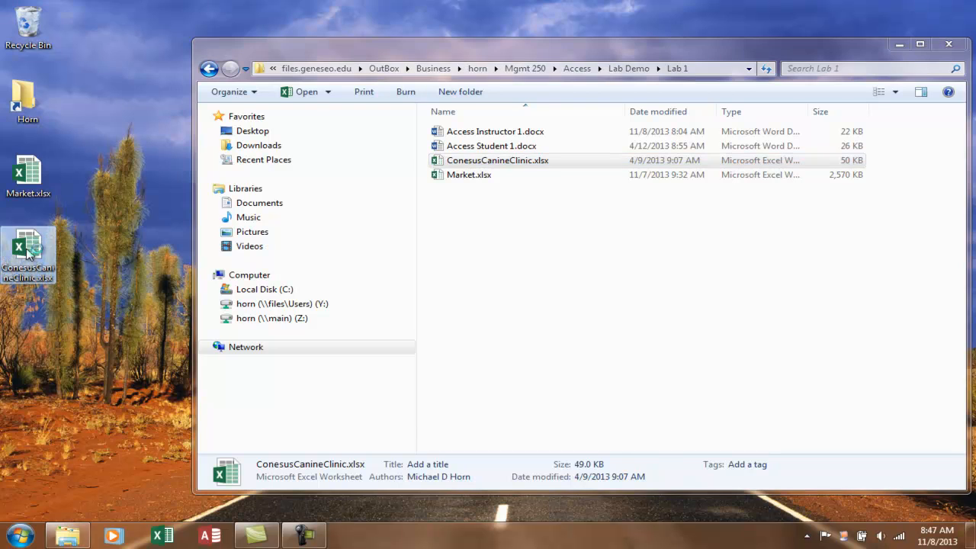
pyautogui.doubleClick(28, 253)
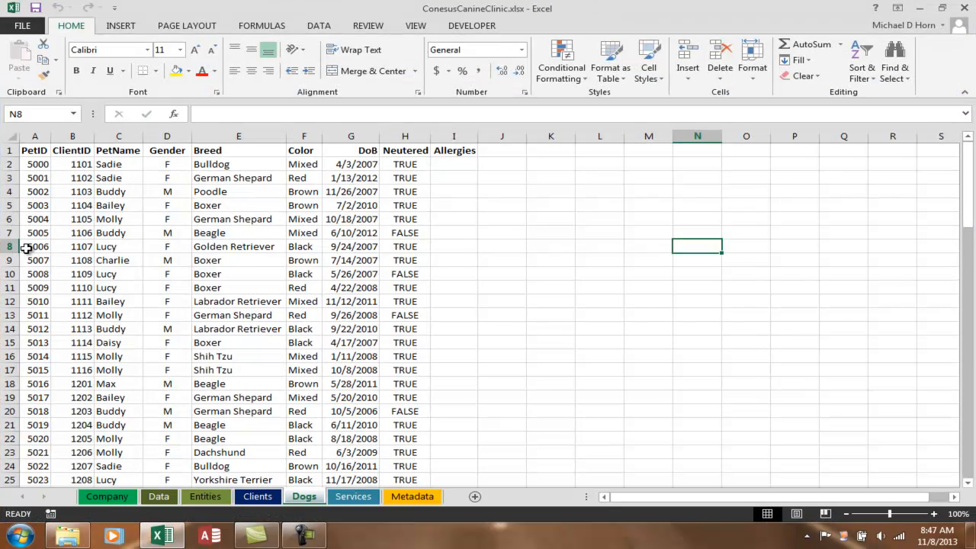
pyautogui.click(158, 496)
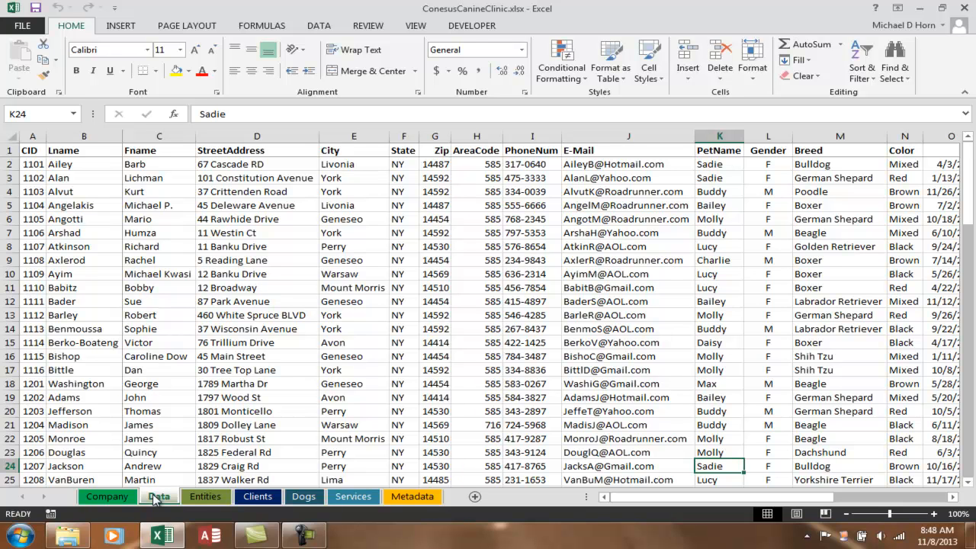
# Examine the Entities sheet, selecting the red key fields ID Num, Pet ID Num and Invoice in turn.
pyautogui.click(215, 497)
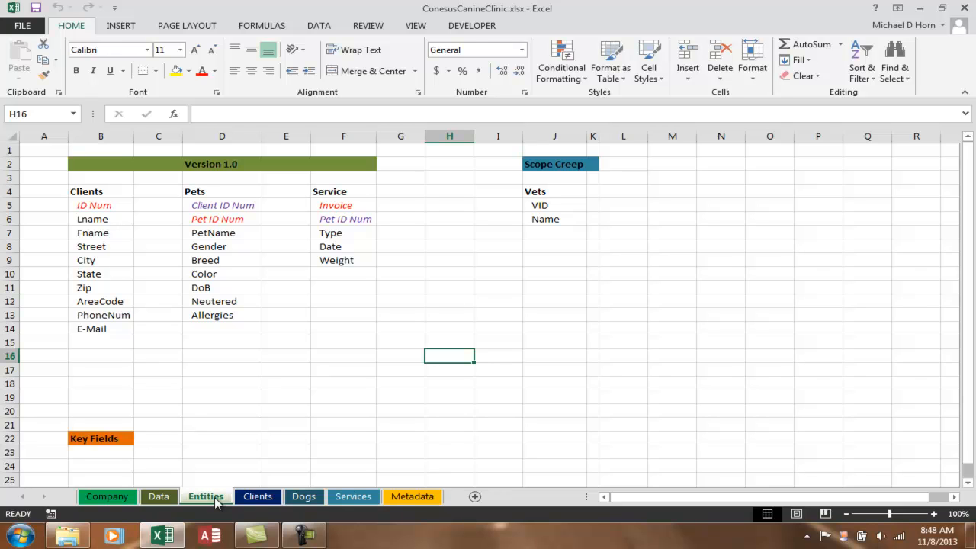
pyautogui.click(109, 205)
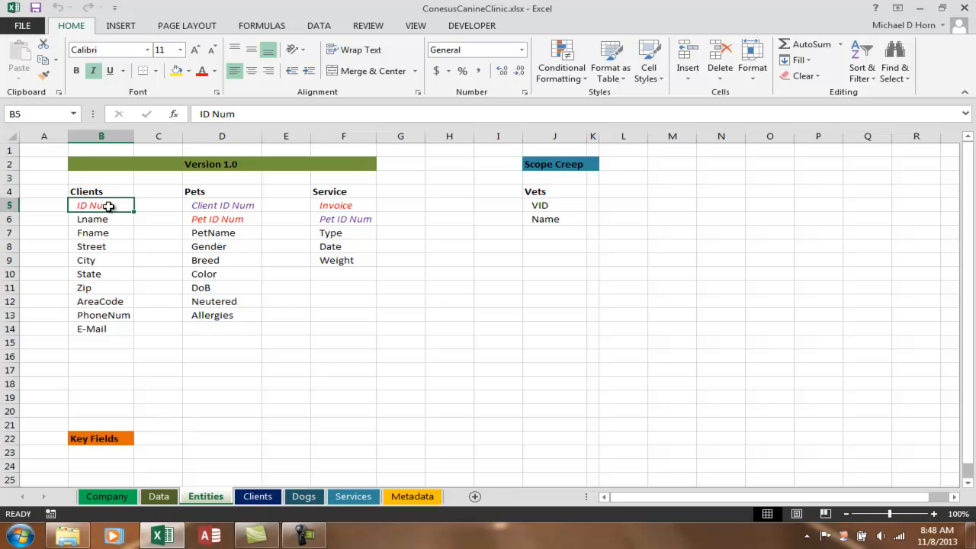
pyautogui.click(209, 221)
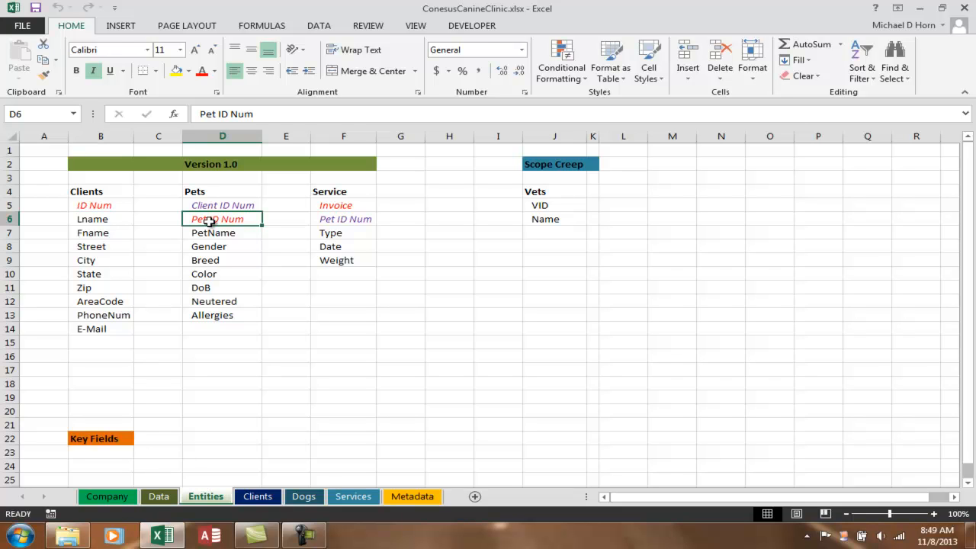
pyautogui.click(329, 207)
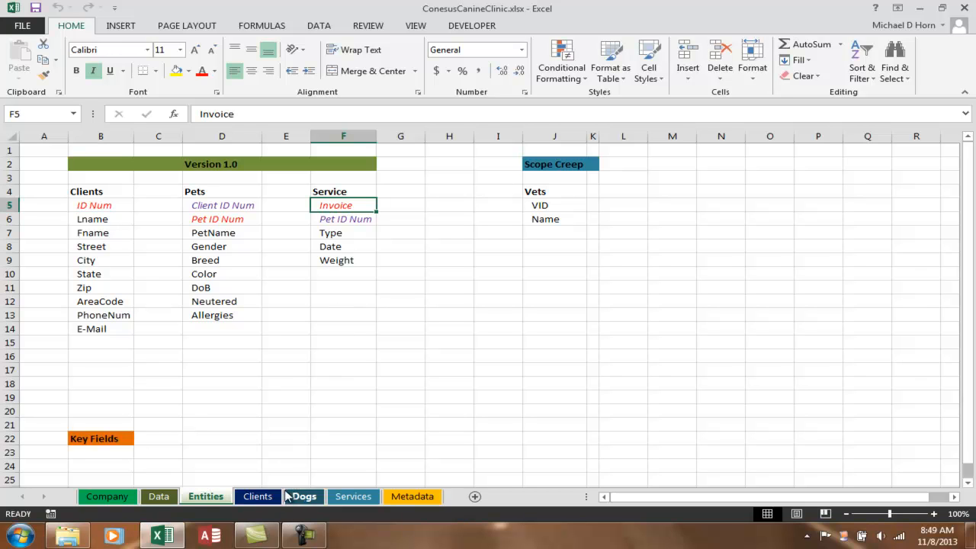
# View the Clients and Dogs sheets, keeping the current Windows color scheme and turning off its performance message.
pyautogui.click(256, 496)
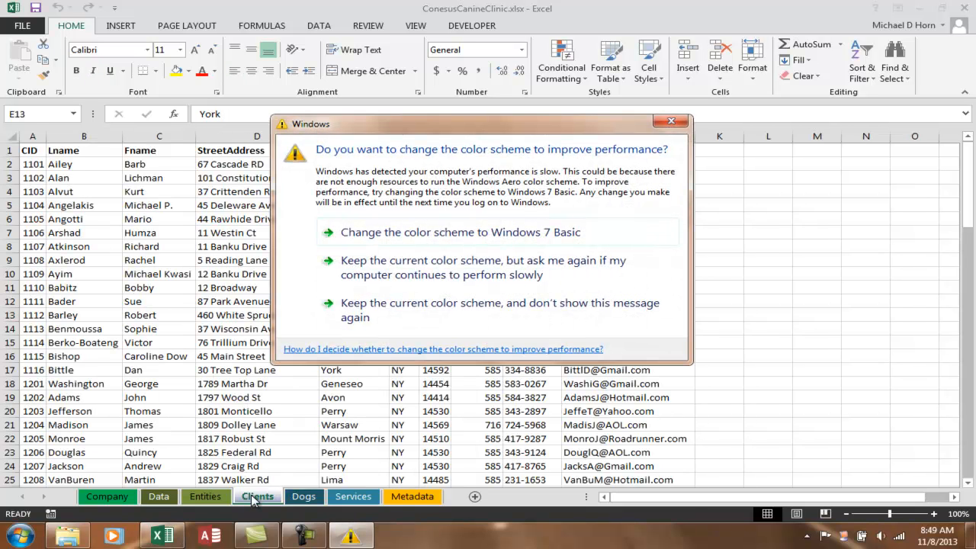
pyautogui.click(470, 310)
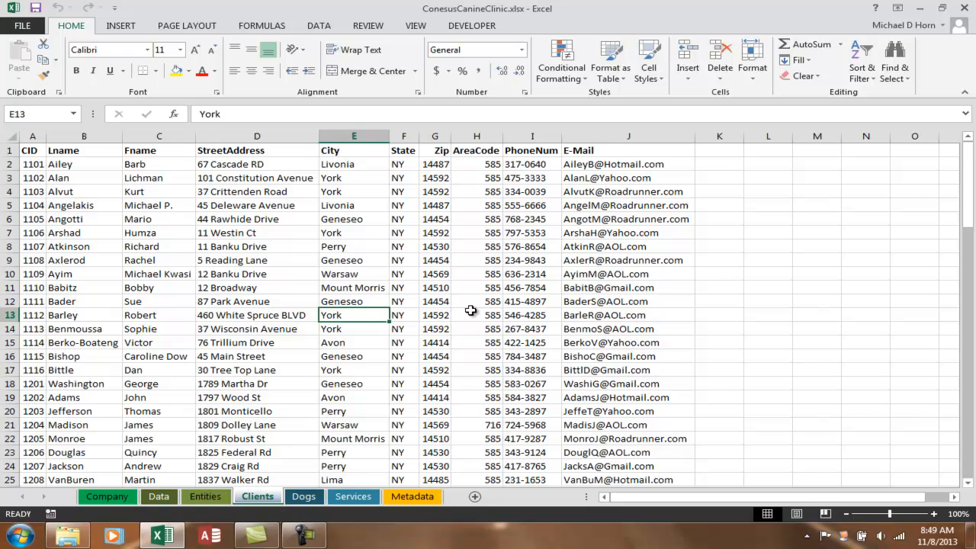
pyautogui.click(304, 497)
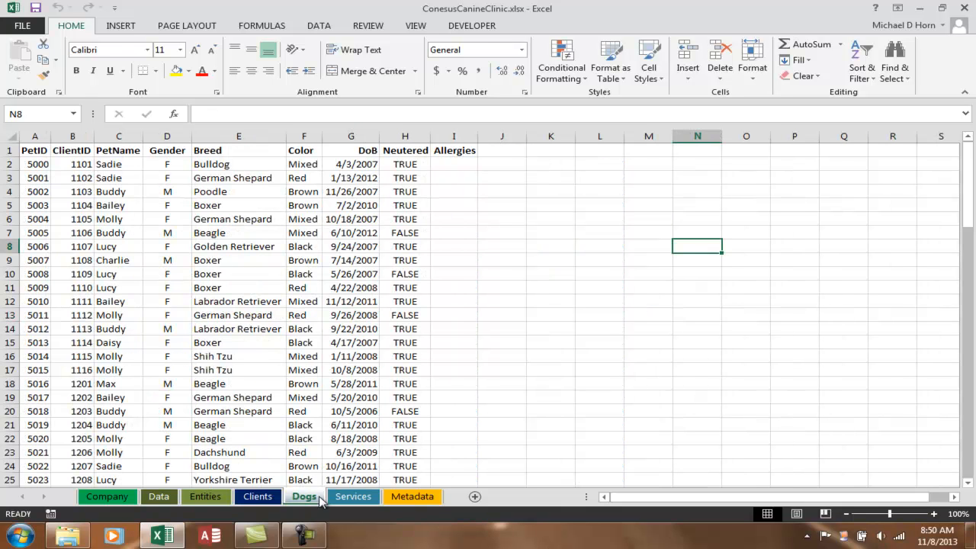
# Review the records on the Services sheet down to the last invoice and back up.
pyautogui.click(352, 497)
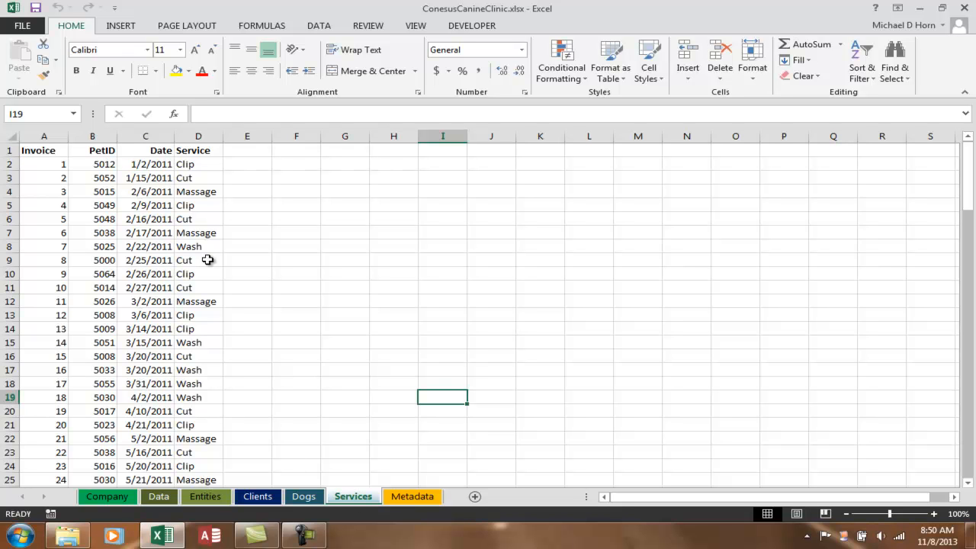
pyautogui.scroll(-20, 207, 260)
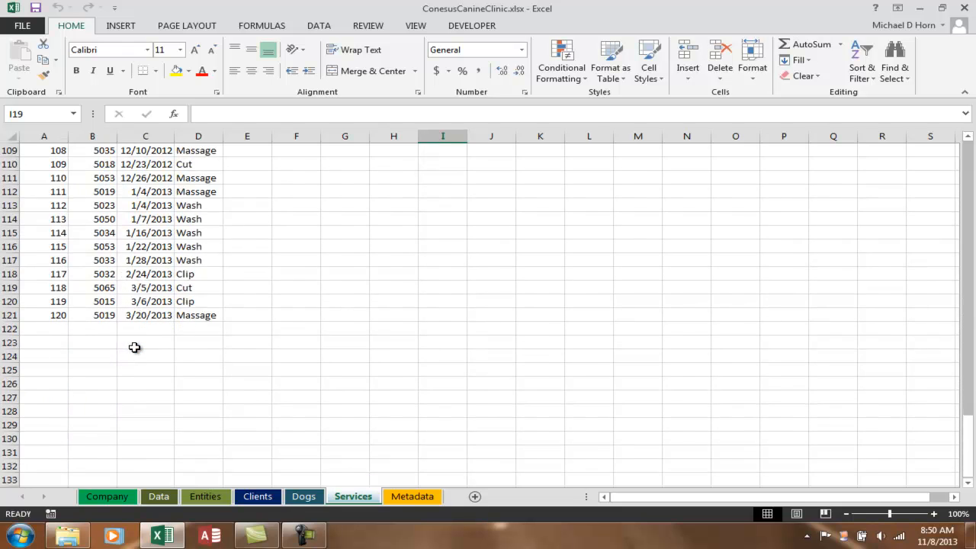
pyautogui.scroll(7, 134, 348)
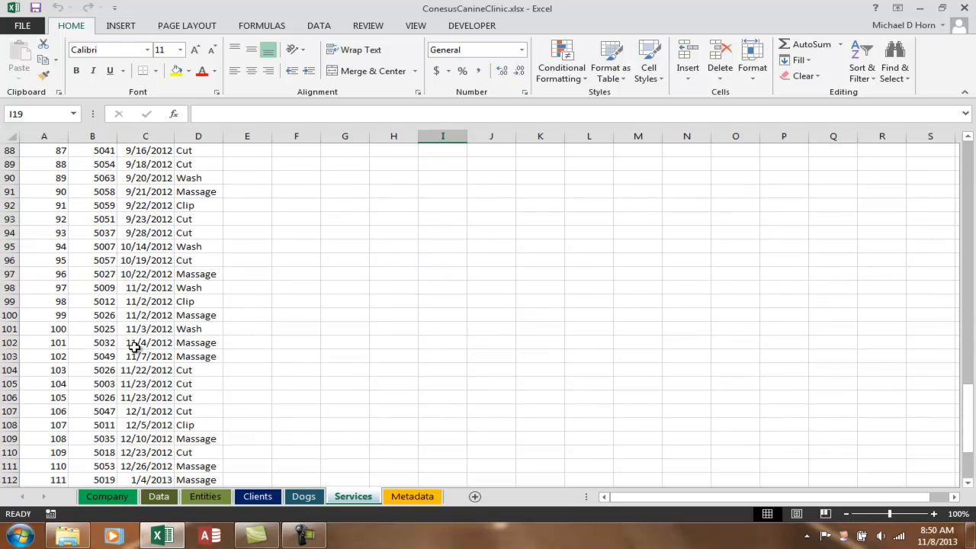
pyautogui.scroll(20, 105, 286)
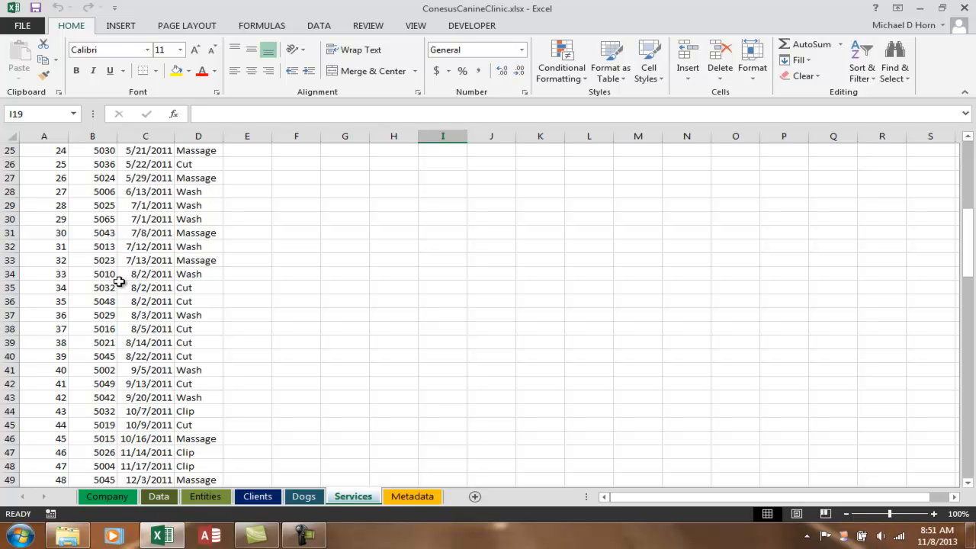
# Return to the start of the Services sheet, close the ConesusCanineClinic workbook and minimize the Lab 1 folder window.
pyautogui.scroll(8, 119, 282)
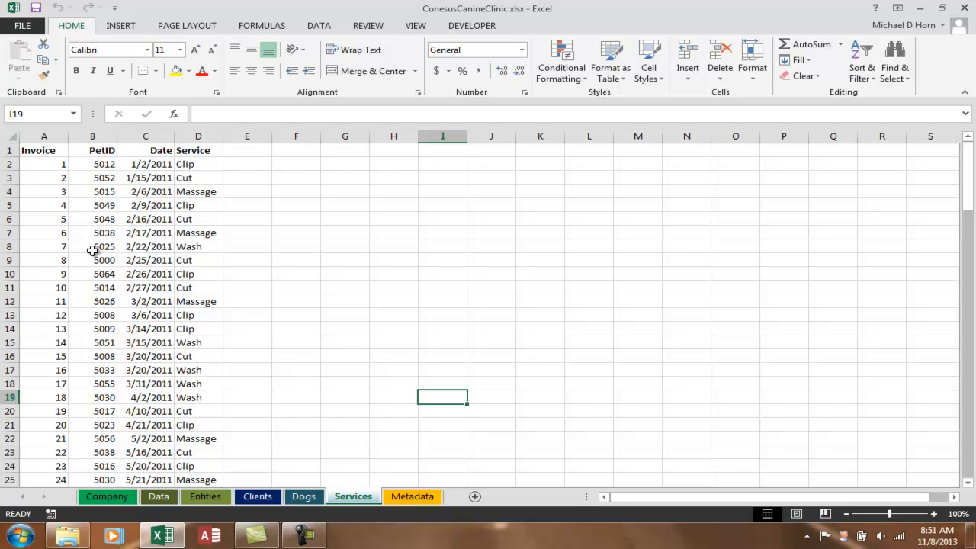
pyautogui.click(965, 9)
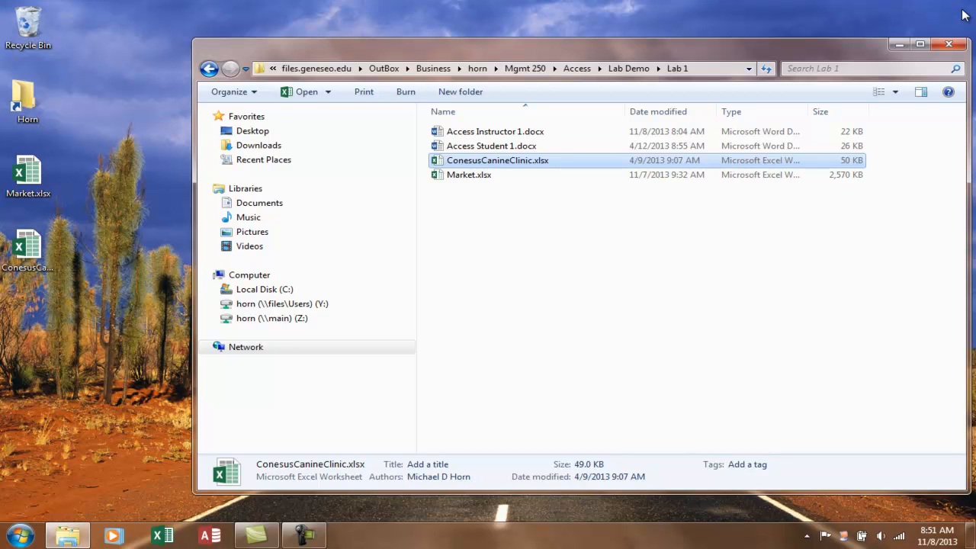
pyautogui.click(897, 45)
# Launch Access, look over the available templates and start a blank desktop database.
pyautogui.click(19, 536)
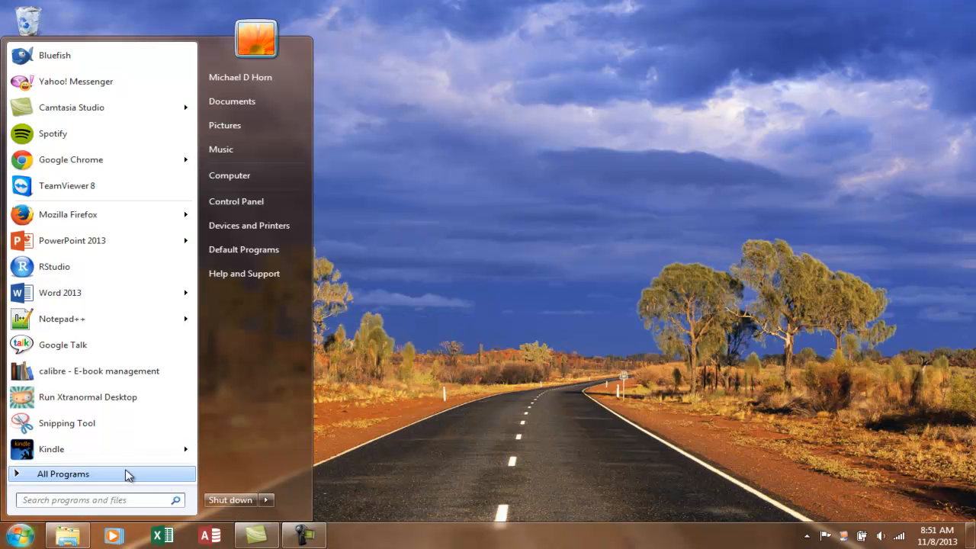
pyautogui.click(621, 441)
pyautogui.click(210, 536)
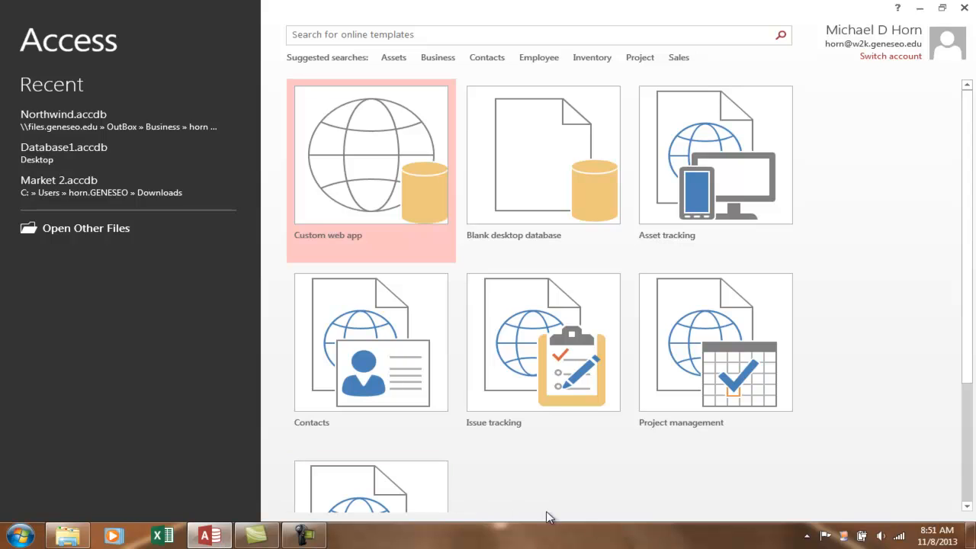
pyautogui.scroll(-1, 865, 397)
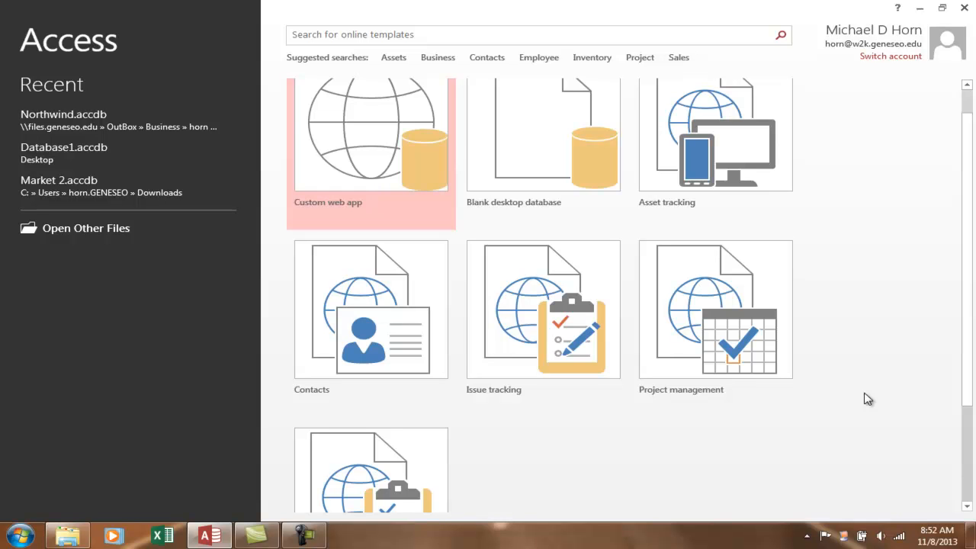
pyautogui.scroll(-2, 914, 392)
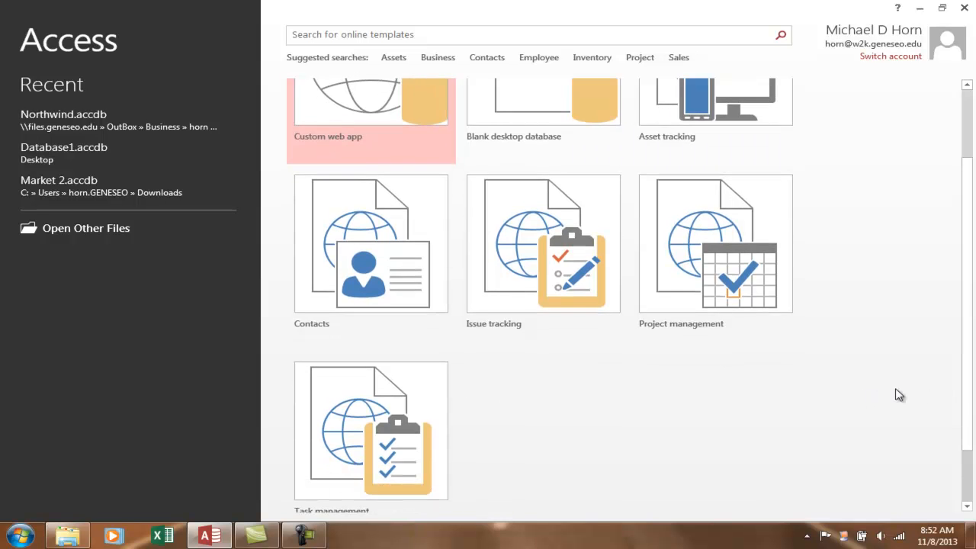
pyautogui.scroll(1, 854, 396)
pyautogui.scroll(3, 854, 396)
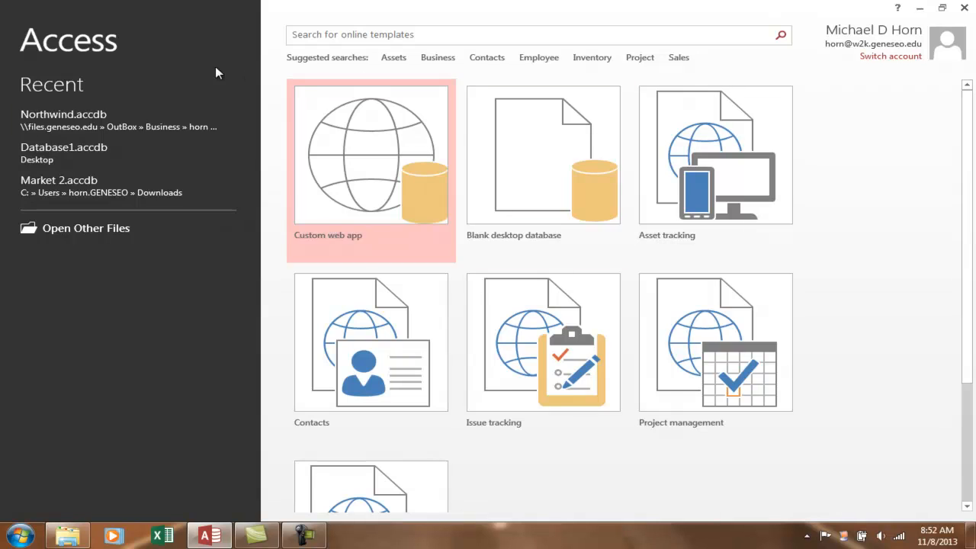
pyautogui.click(566, 176)
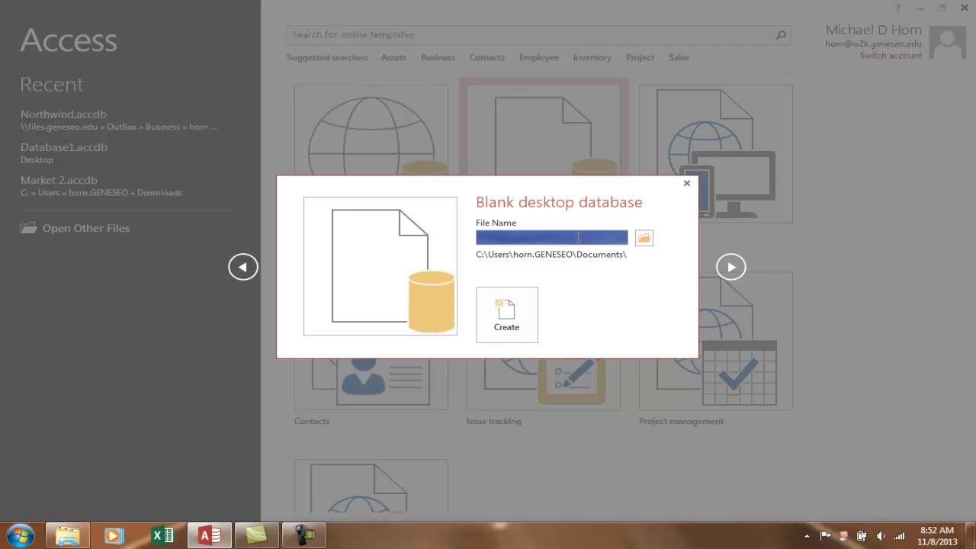
pyautogui.click(644, 239)
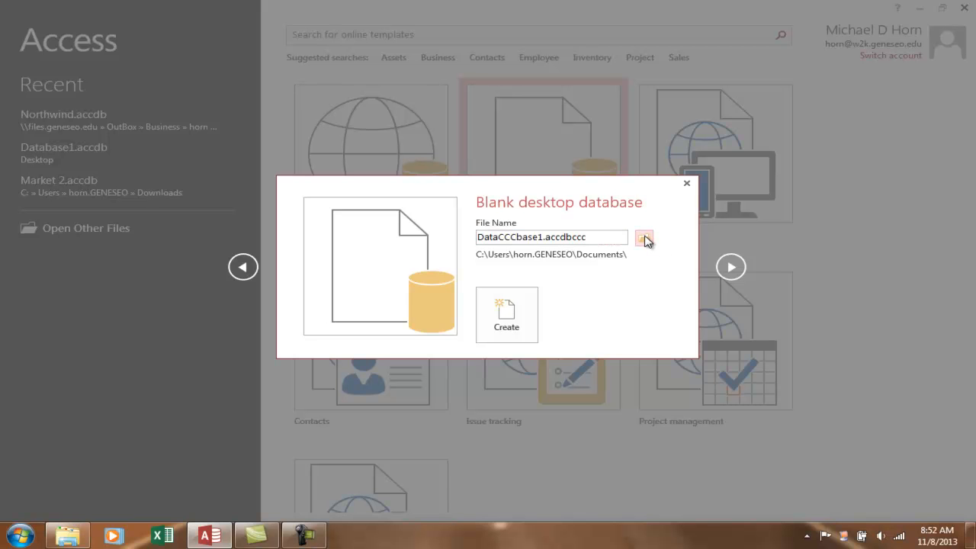
pyautogui.click(431, 300)
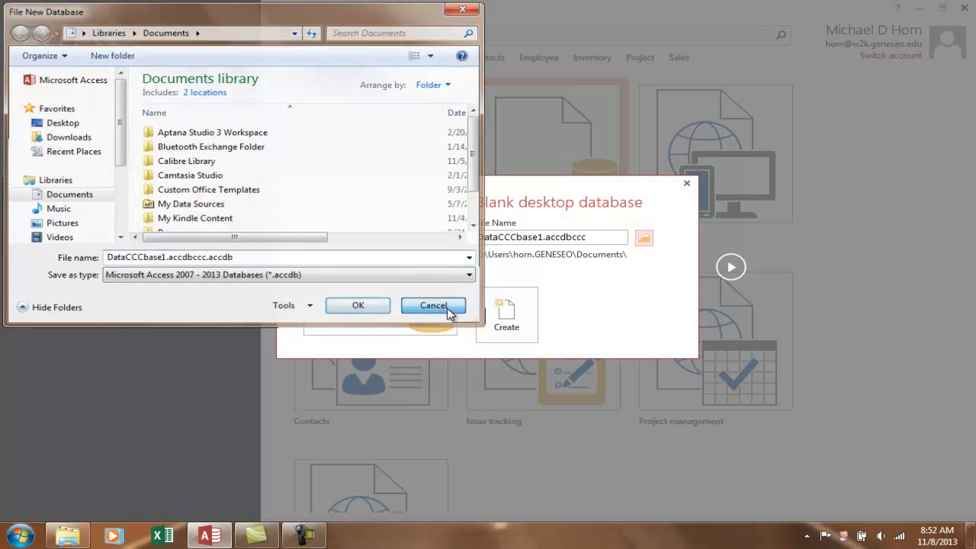
pyautogui.click(644, 239)
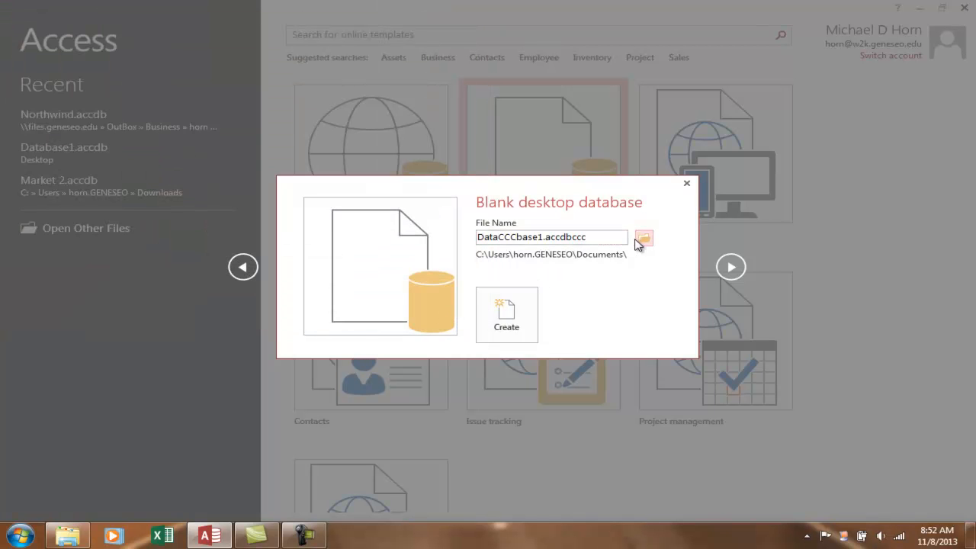
pyautogui.click(601, 242)
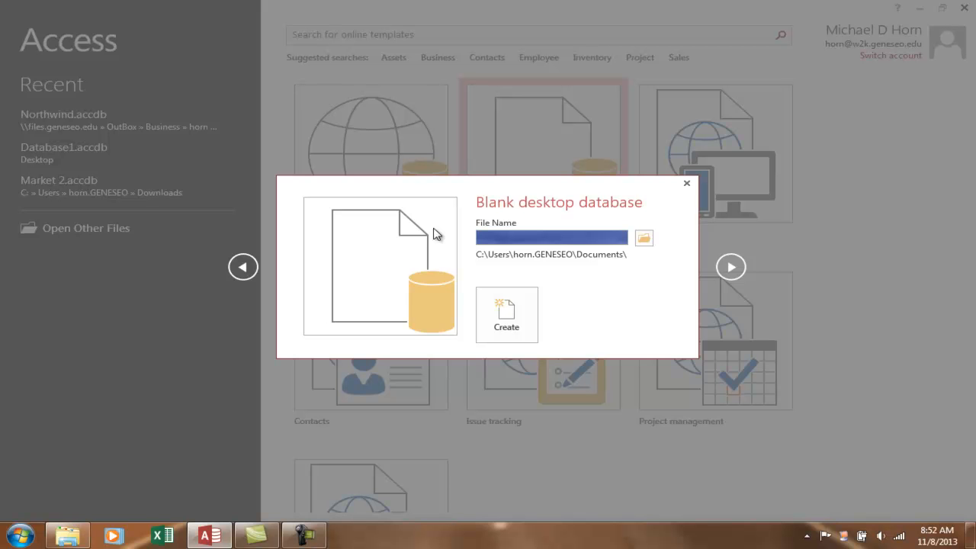
# Create the blank database on the Desktop with the file name ccc, and close its default empty table.
pyautogui.click(644, 238)
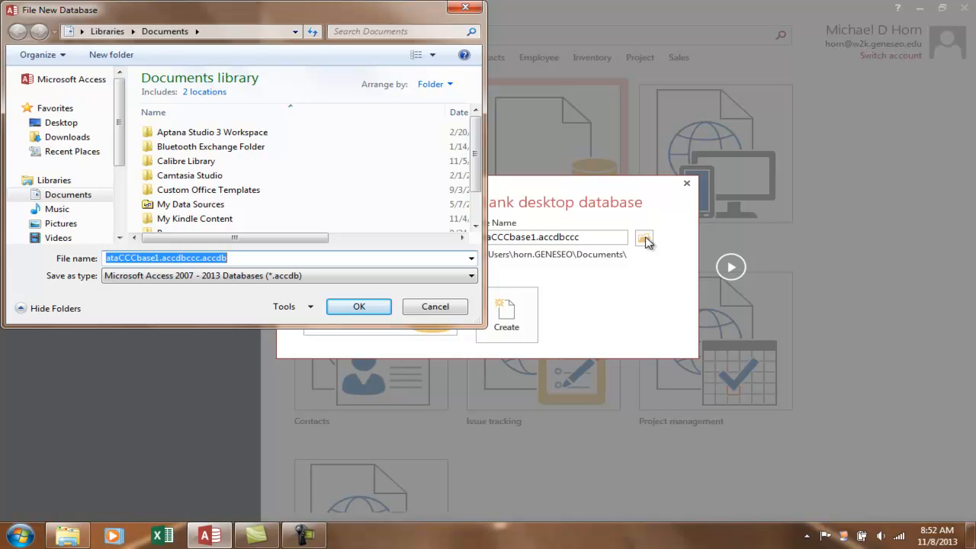
pyautogui.click(52, 126)
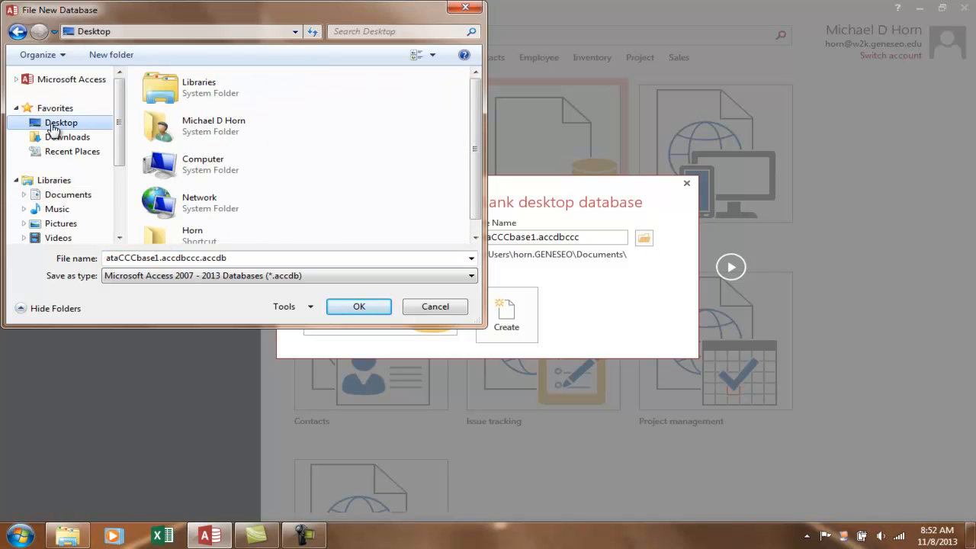
pyautogui.click(237, 259)
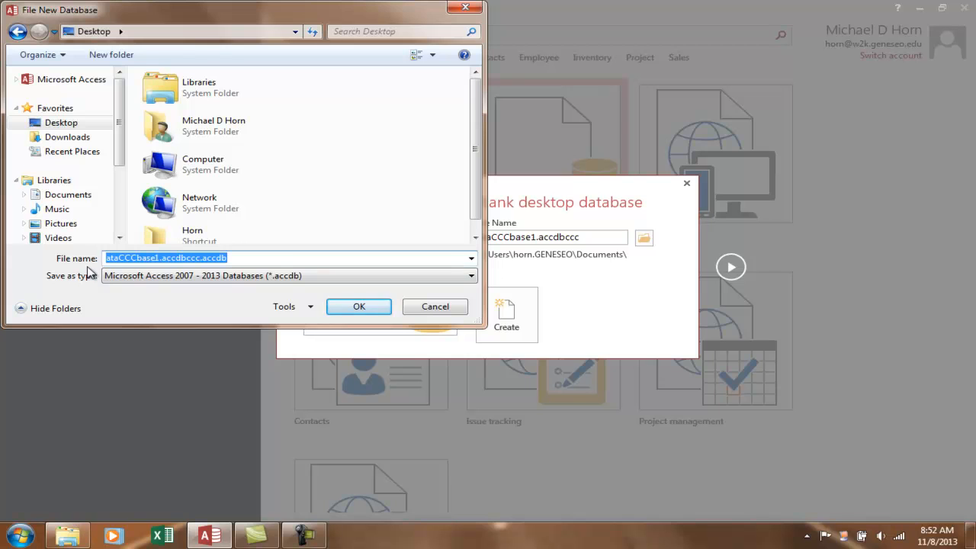
pyautogui.write('ccc')
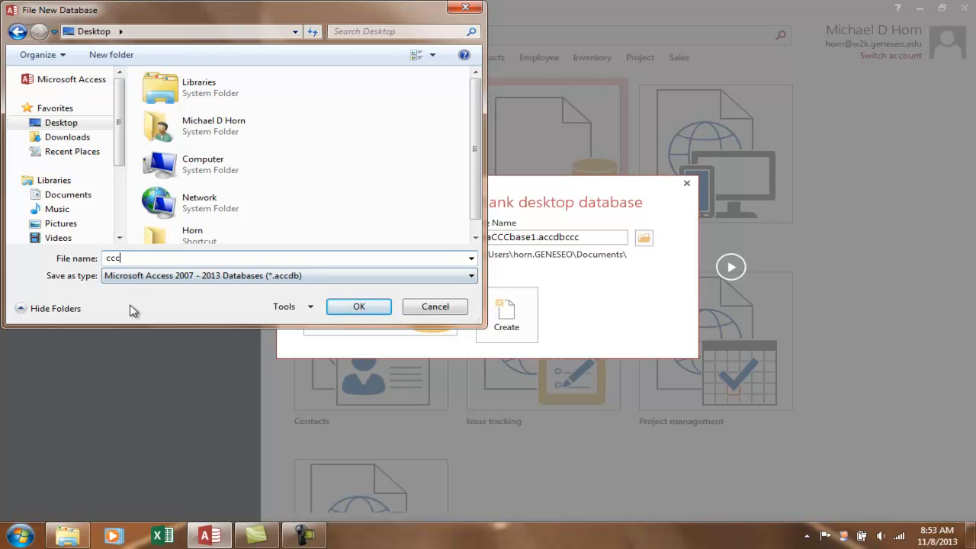
pyautogui.click(343, 313)
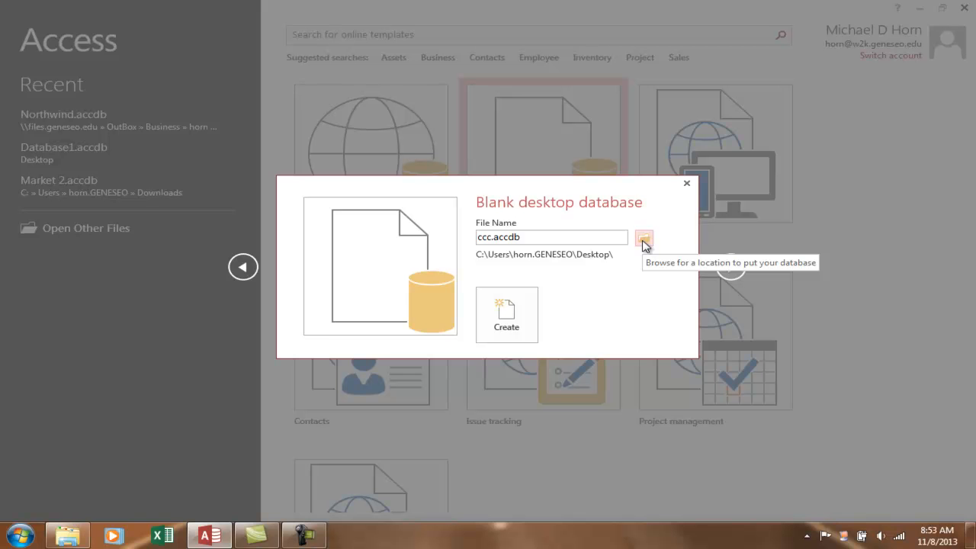
pyautogui.click(498, 311)
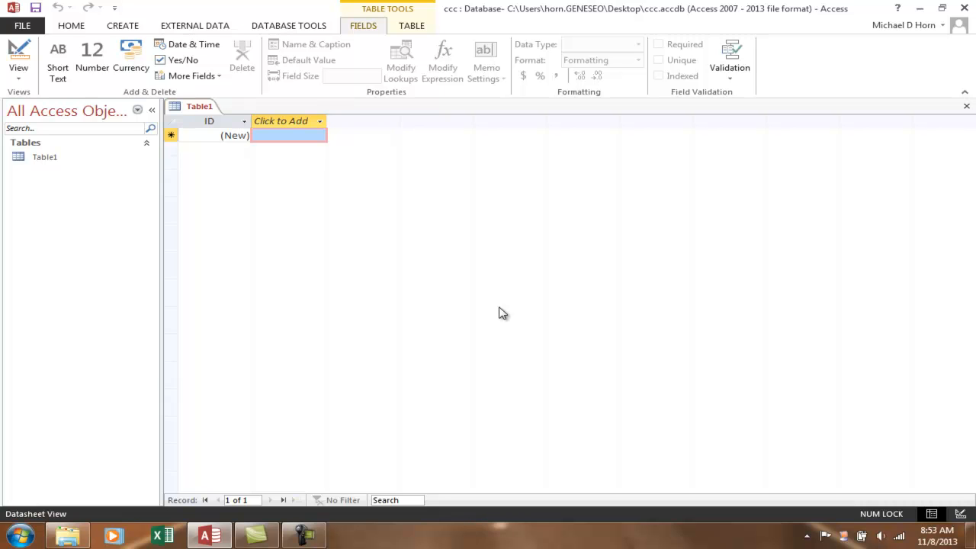
pyautogui.rightClick(202, 106)
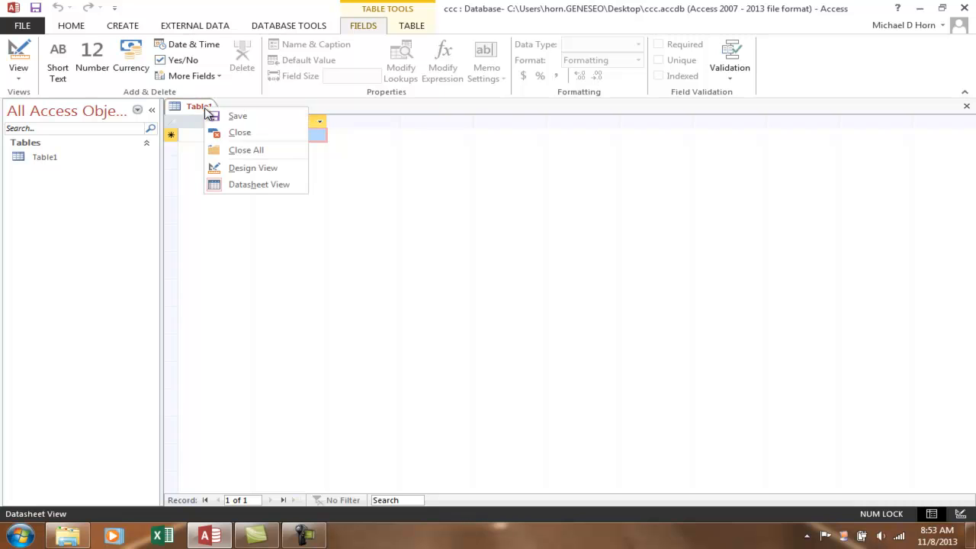
pyautogui.click(233, 134)
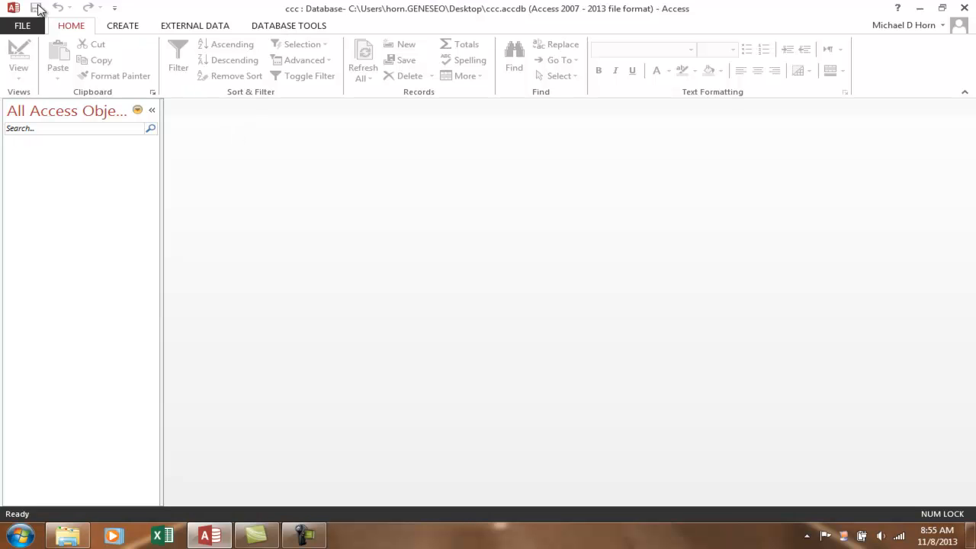
# Turn on Compact on Close in the current database's Access options.
pyautogui.click(15, 28)
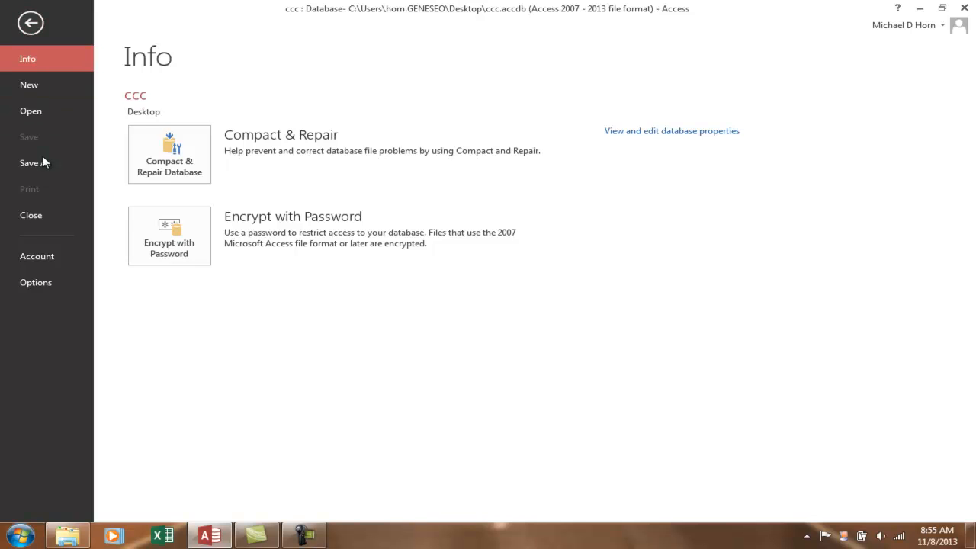
pyautogui.click(53, 284)
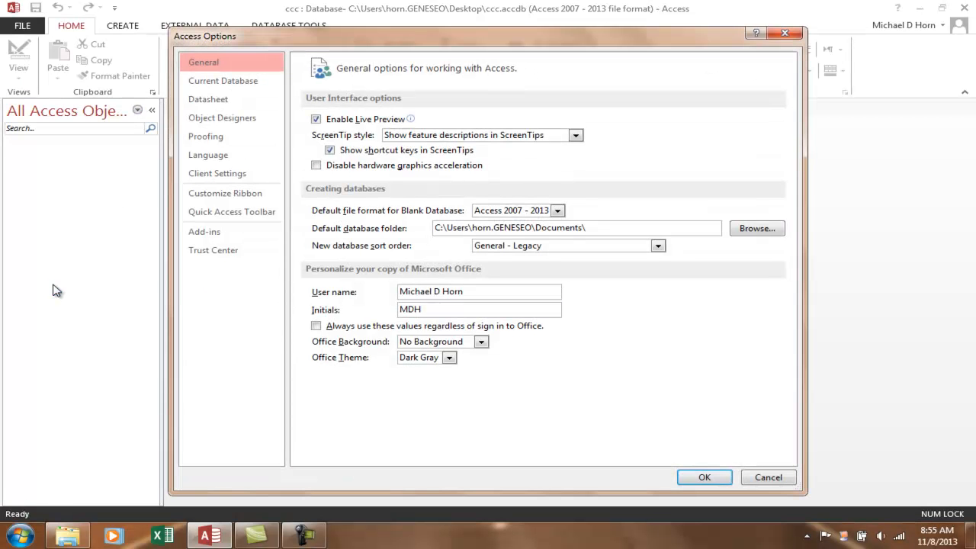
pyautogui.click(257, 87)
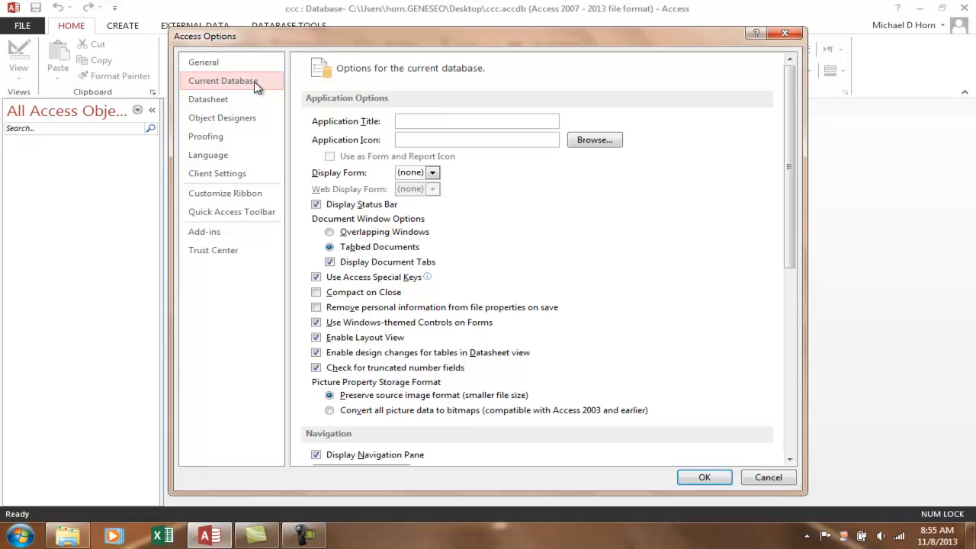
pyautogui.click(317, 292)
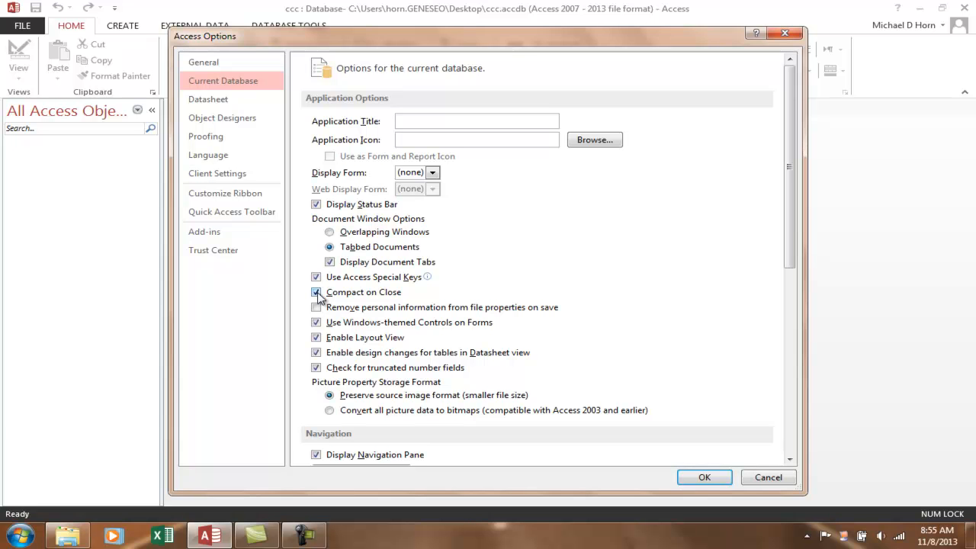
pyautogui.click(724, 478)
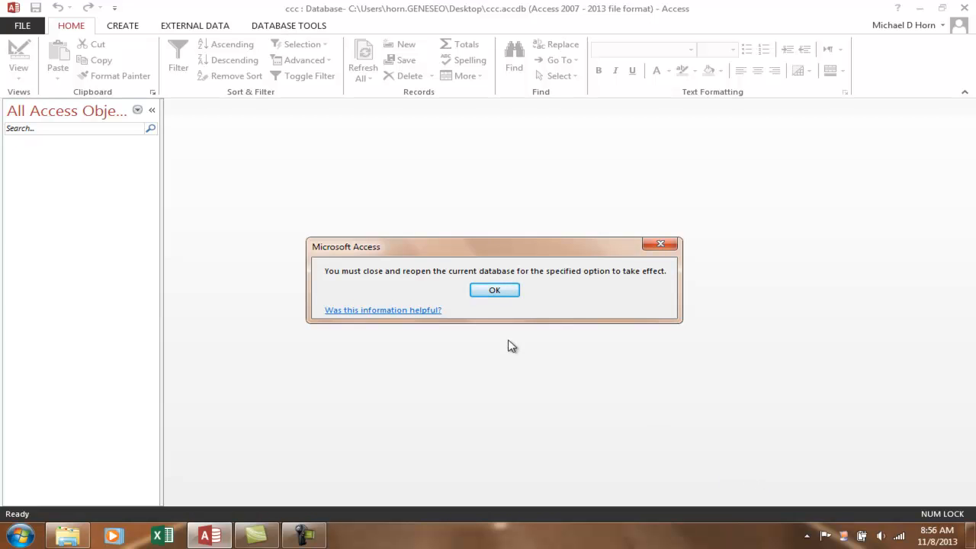
pyautogui.click(495, 291)
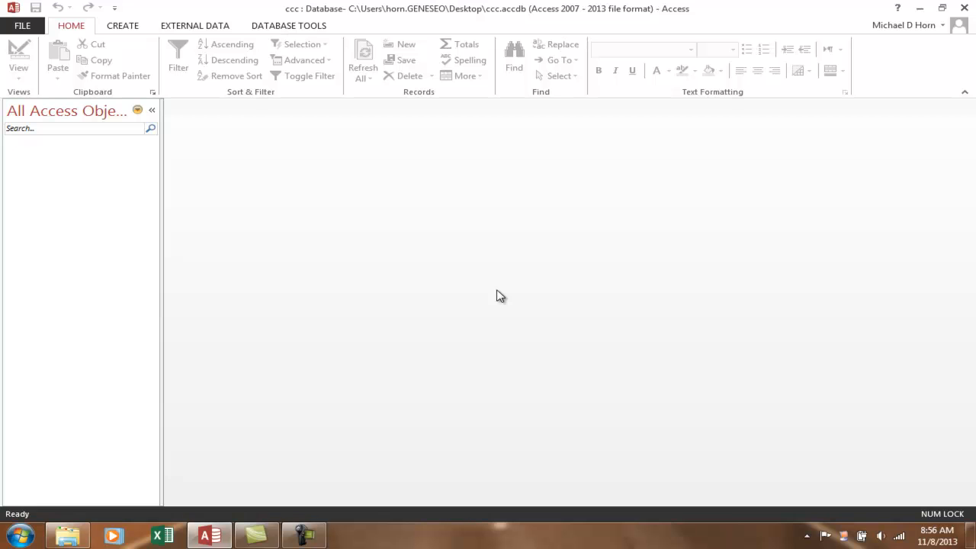
# Start an Excel import of ConesusCanineClinic.xlsx from the Desktop into a new table in the current database.
pyautogui.click(176, 28)
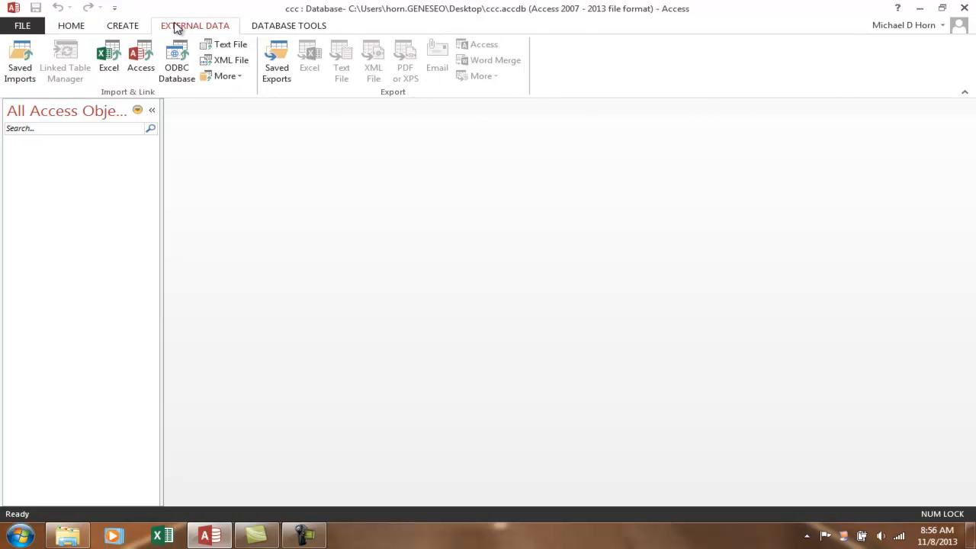
pyautogui.click(111, 67)
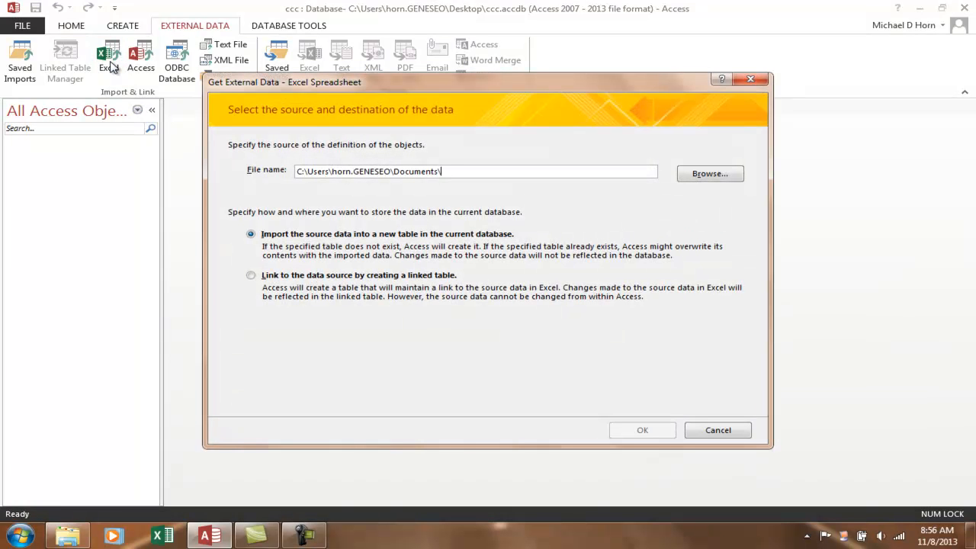
pyautogui.click(710, 173)
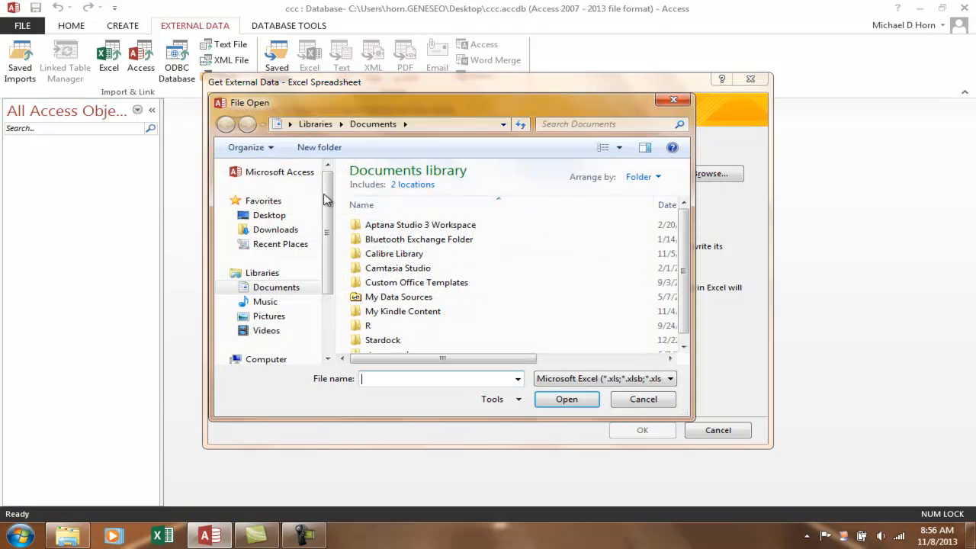
pyautogui.click(266, 215)
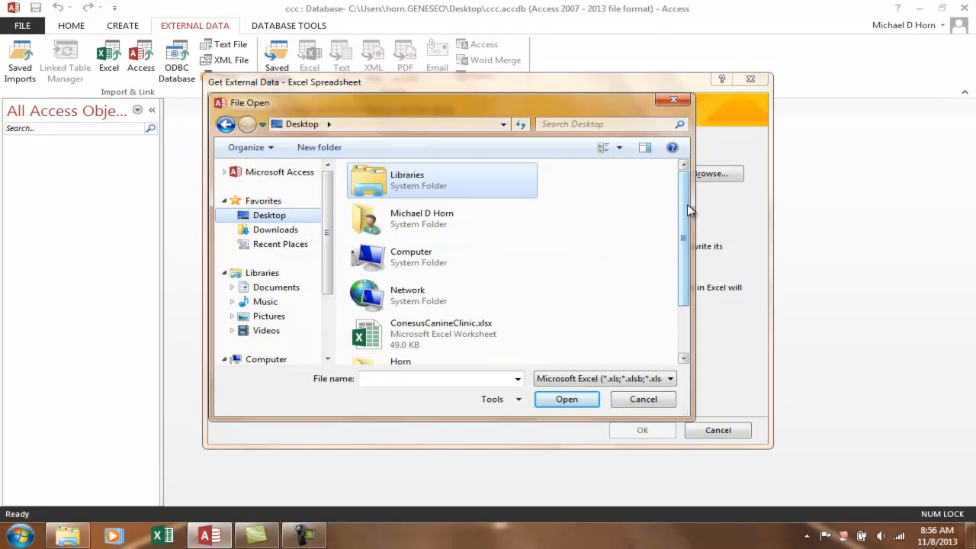
pyautogui.scroll(-2, 691, 213)
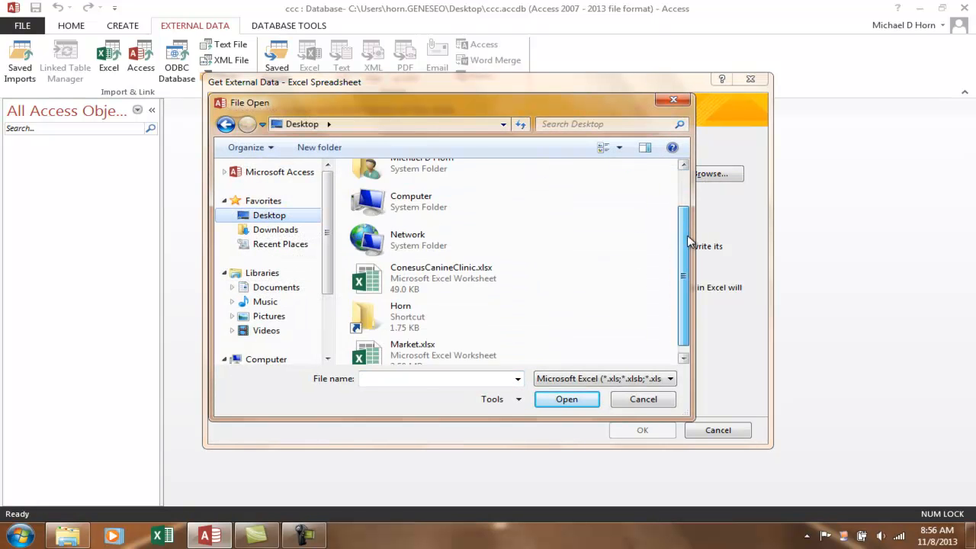
pyautogui.doubleClick(443, 265)
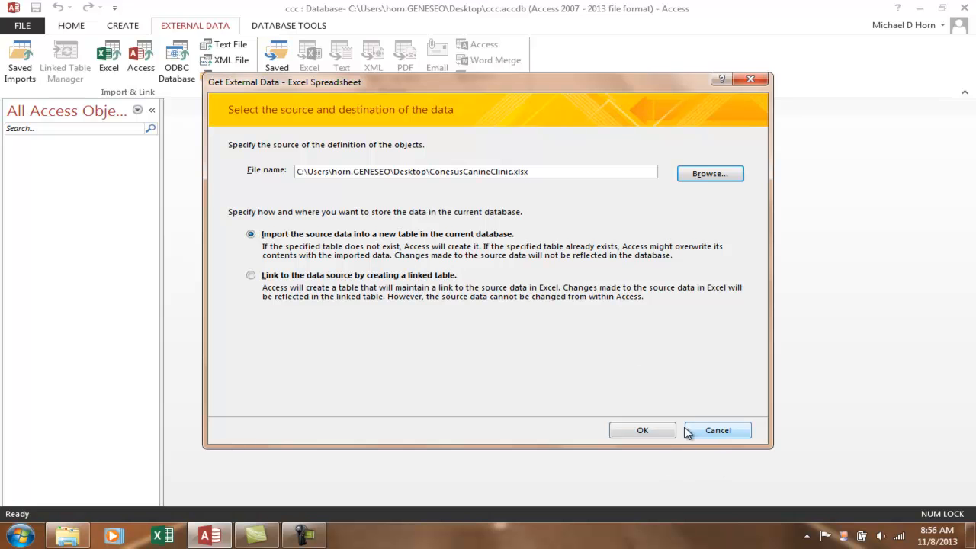
pyautogui.click(648, 430)
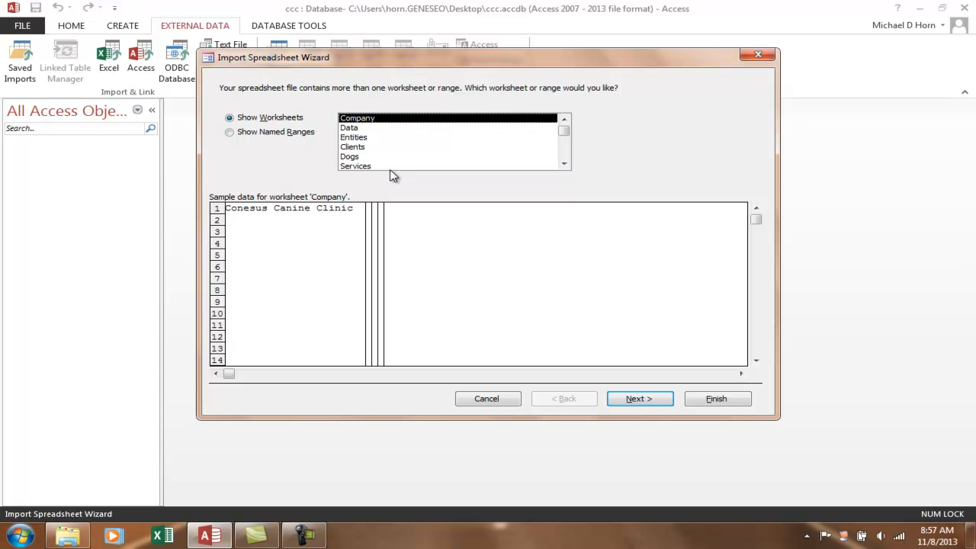
# Import the Clients worksheet into a table named Clients, with first-row column headings and no primary key, without saving the import steps.
pyautogui.click(360, 149)
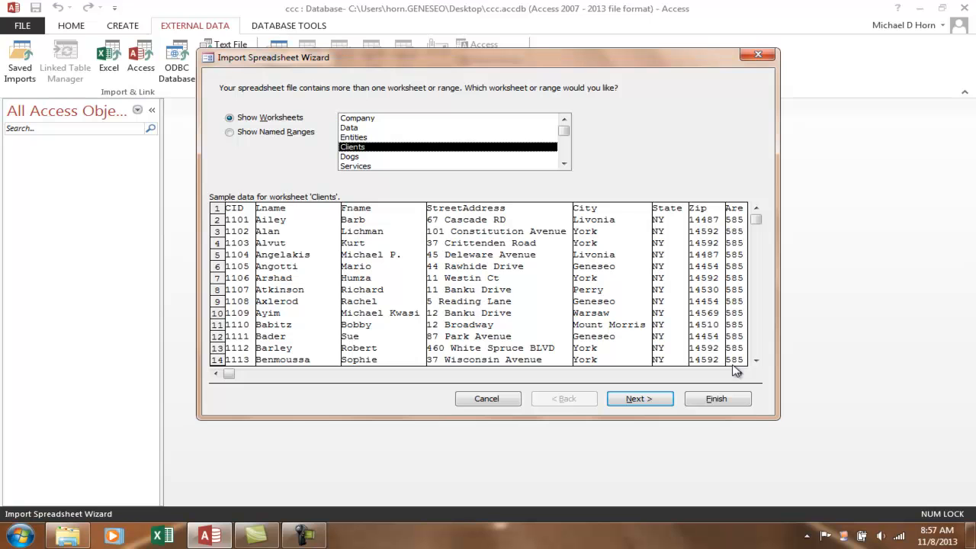
pyautogui.click(636, 399)
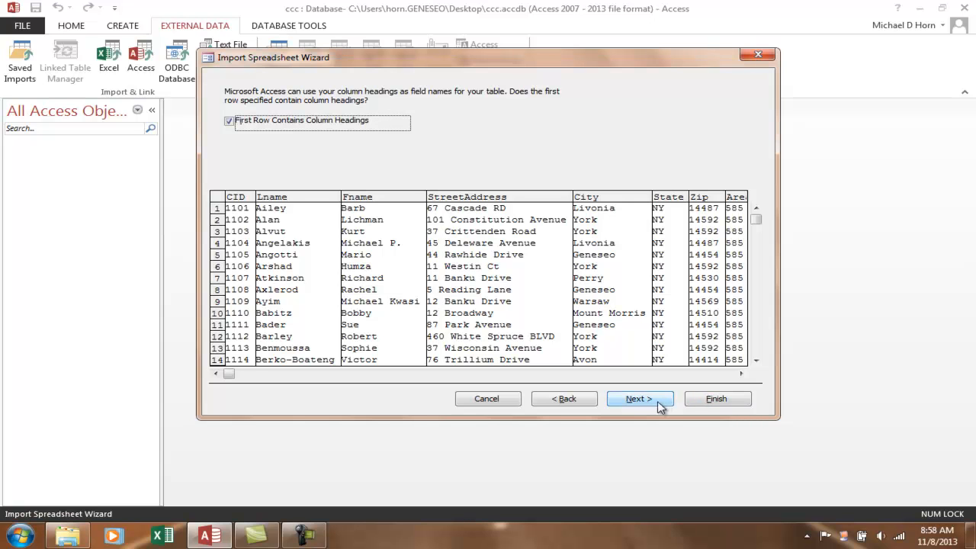
pyautogui.click(639, 399)
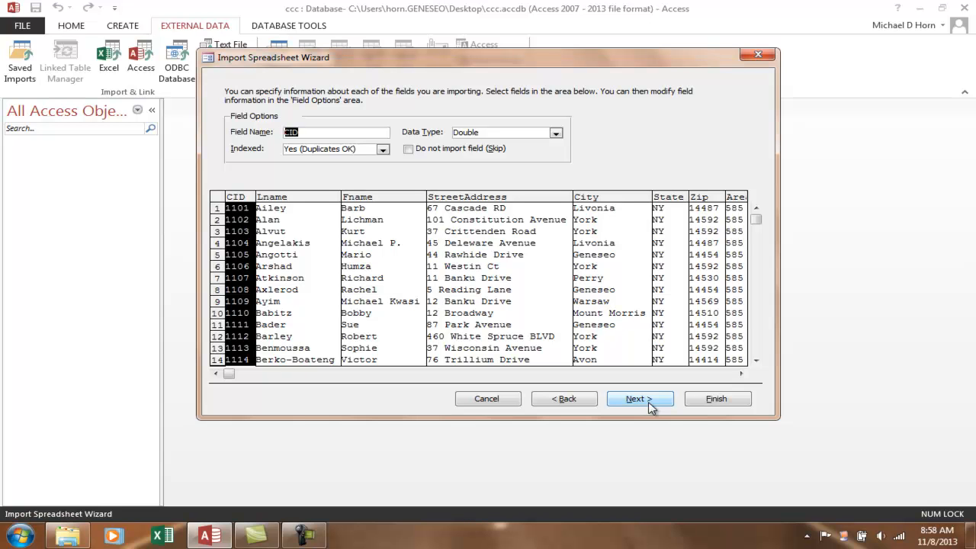
pyautogui.click(649, 406)
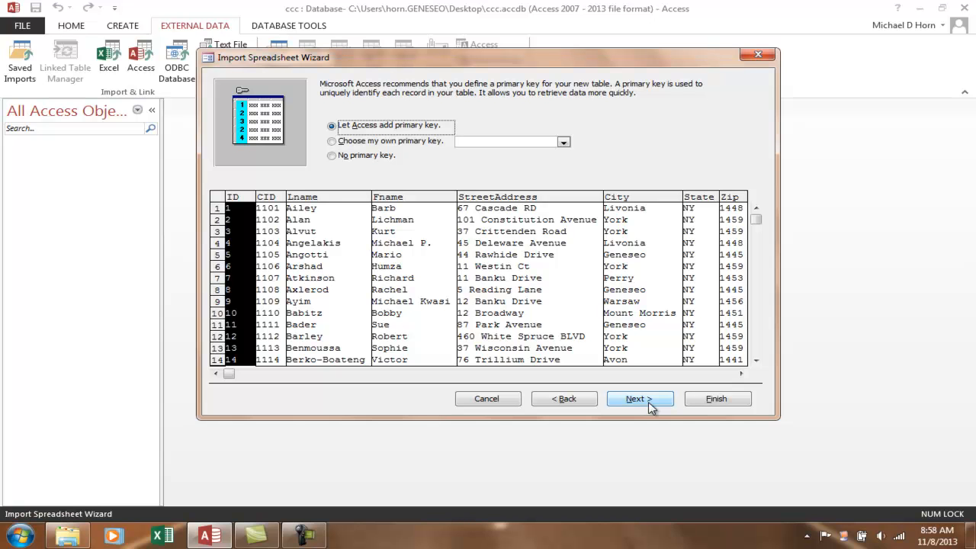
pyautogui.click(331, 156)
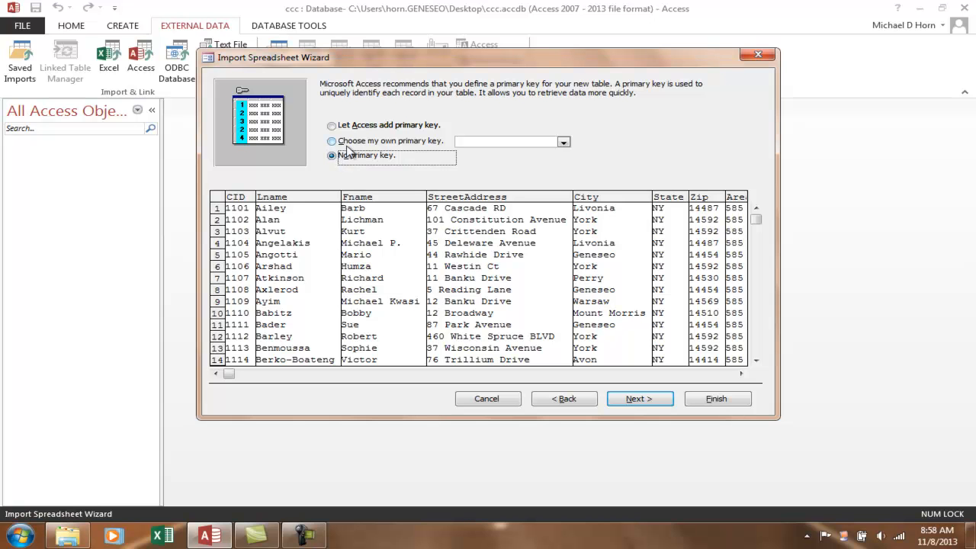
pyautogui.click(645, 401)
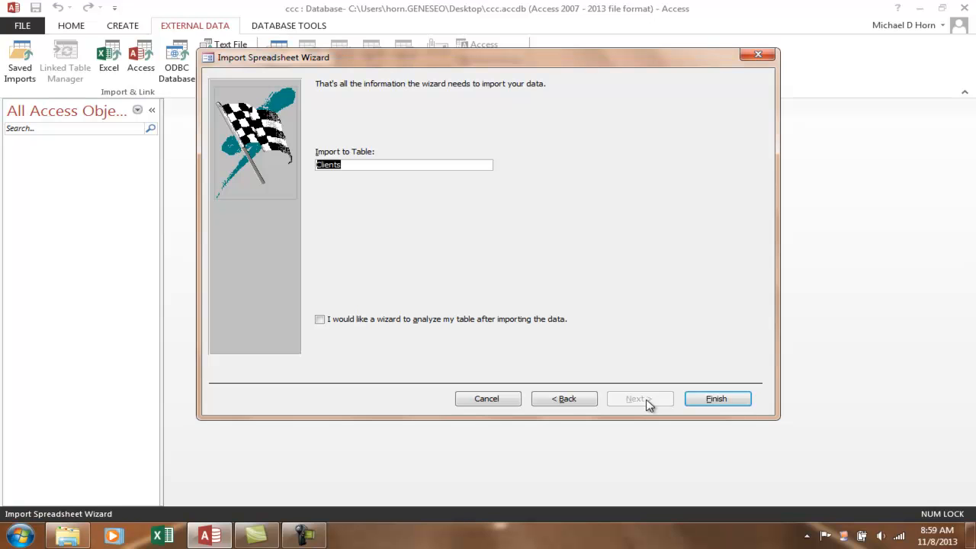
pyautogui.click(709, 400)
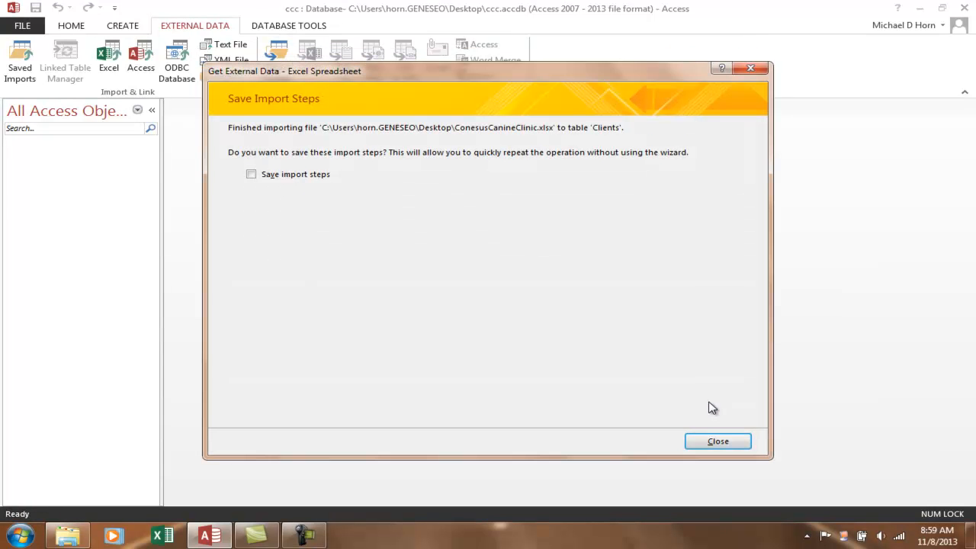
pyautogui.click(717, 442)
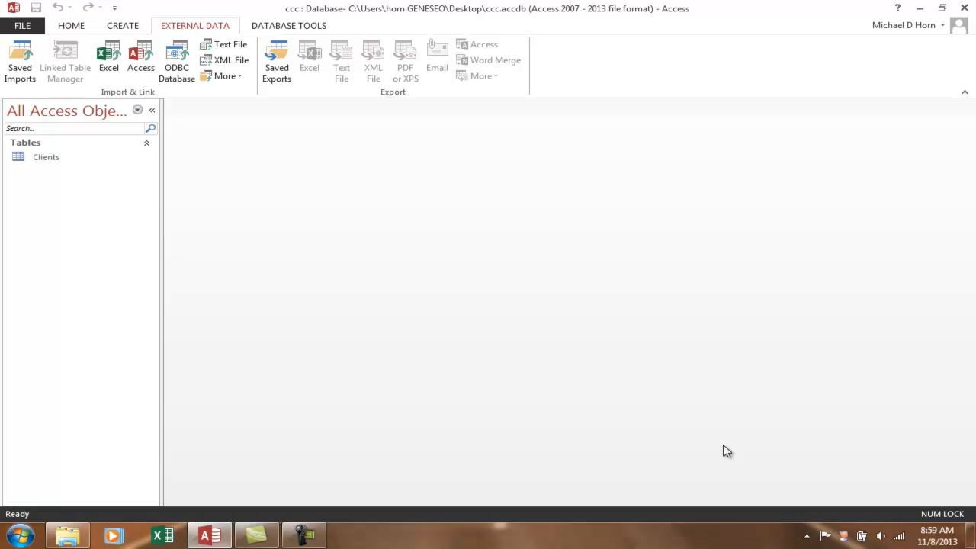
# Start another Excel import of ConesusCanineClinic.xlsx from the Desktop into a new table, for the Dogs worksheet.
pyautogui.click(114, 55)
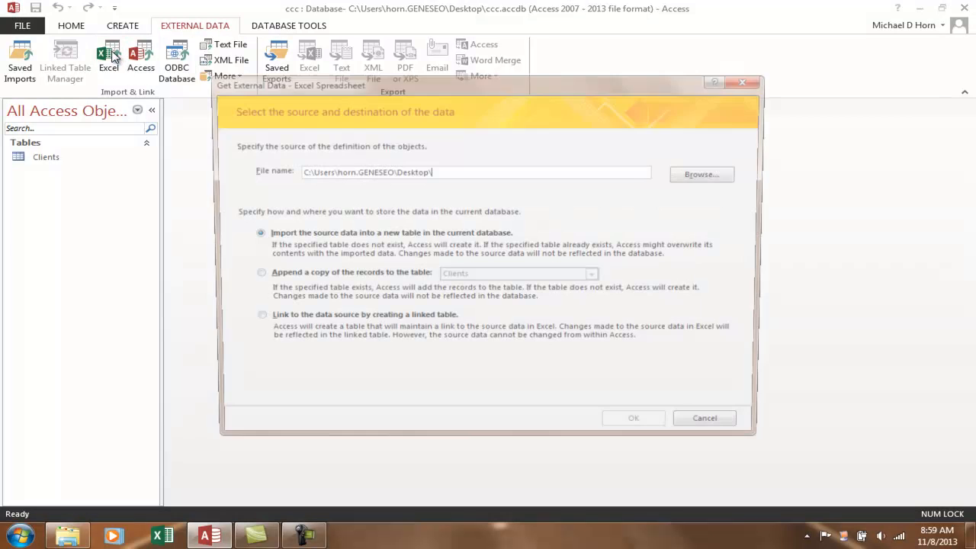
pyautogui.click(727, 176)
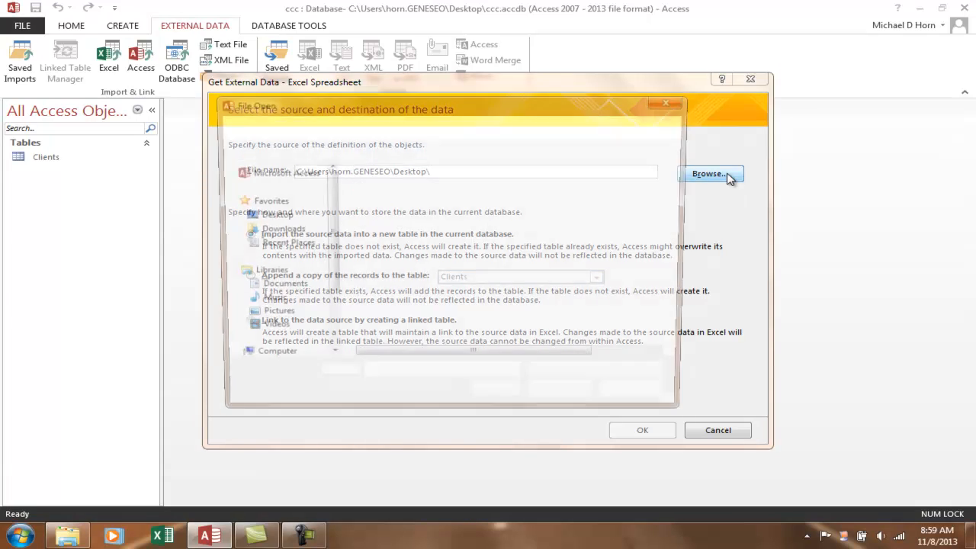
pyautogui.click(363, 189)
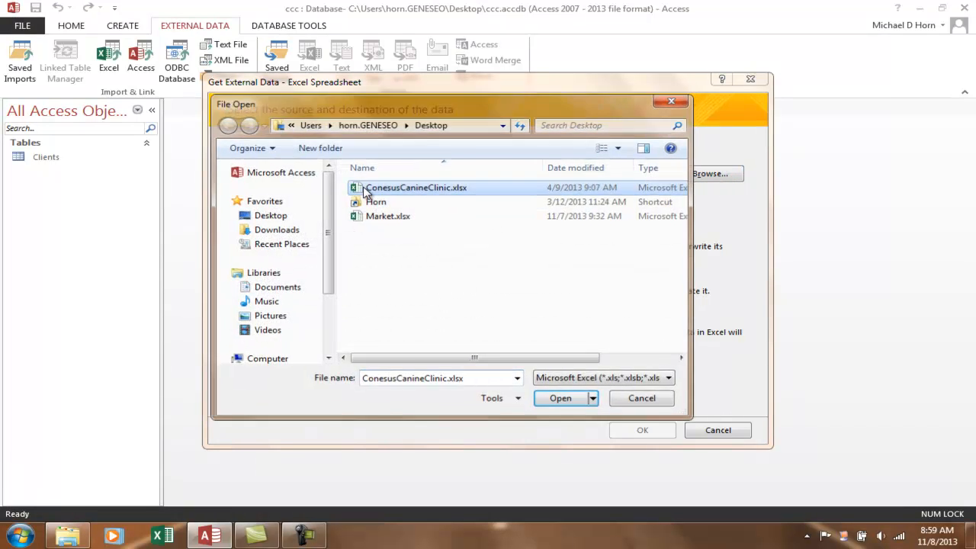
pyautogui.doubleClick(365, 191)
pyautogui.click(642, 432)
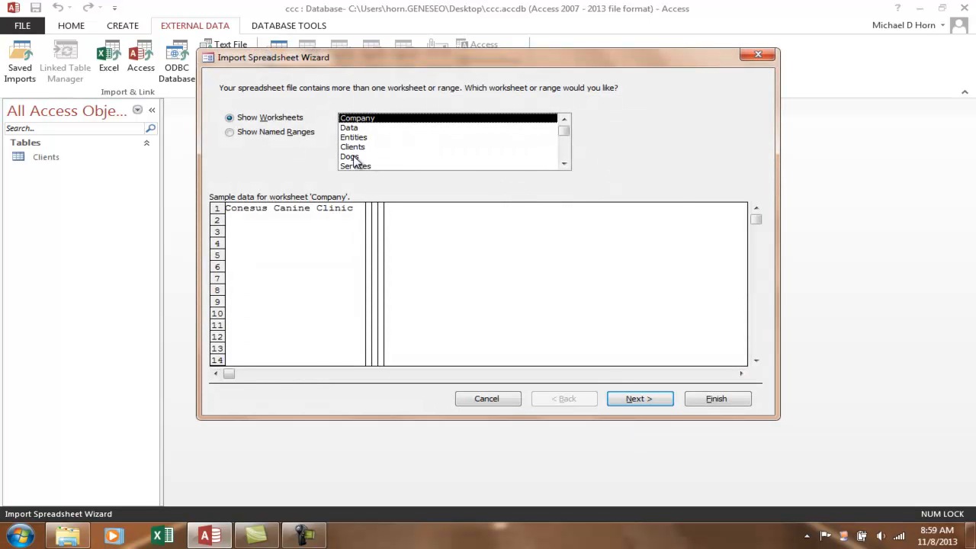
# Import the Dogs worksheet into a table named Dogs, with first-row column headings and no primary key, without saving the import steps.
pyautogui.click(350, 158)
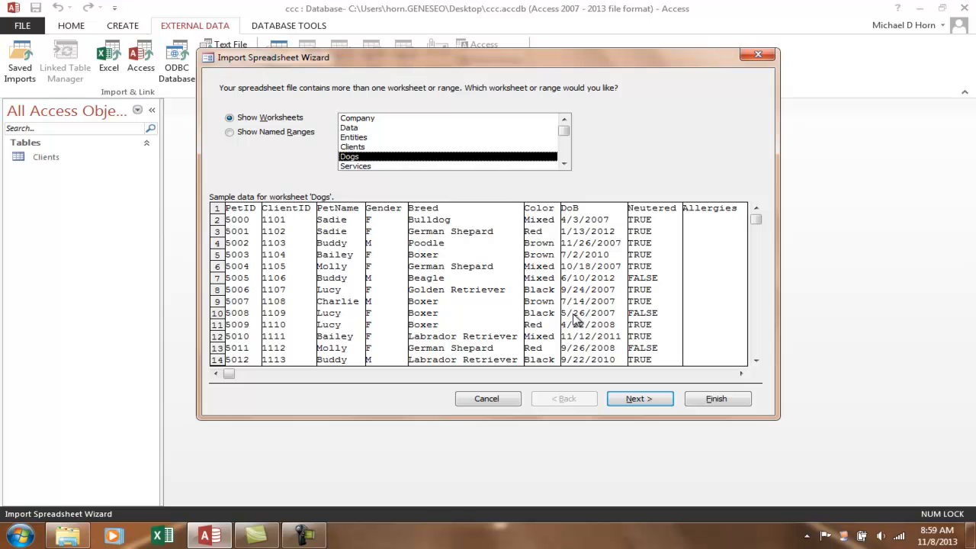
pyautogui.click(630, 400)
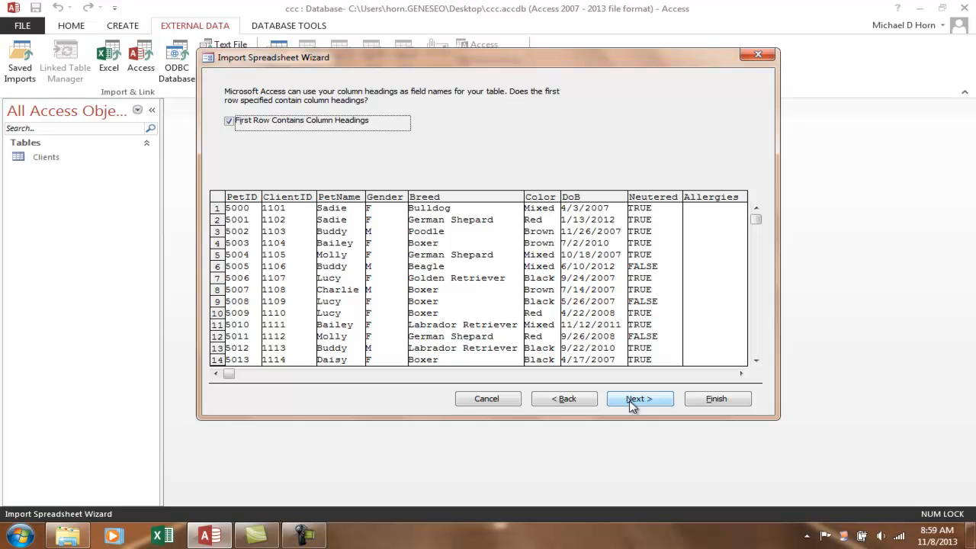
pyautogui.click(629, 400)
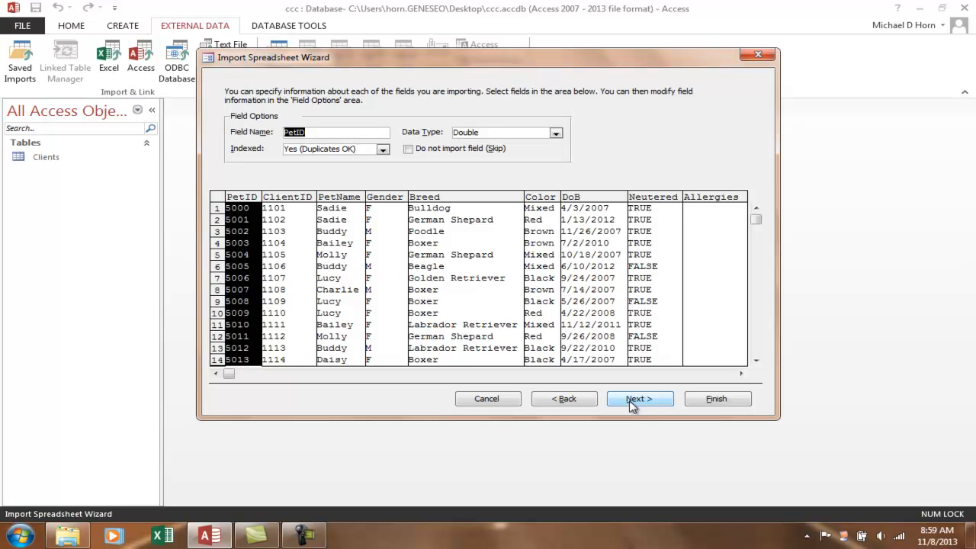
pyautogui.click(630, 404)
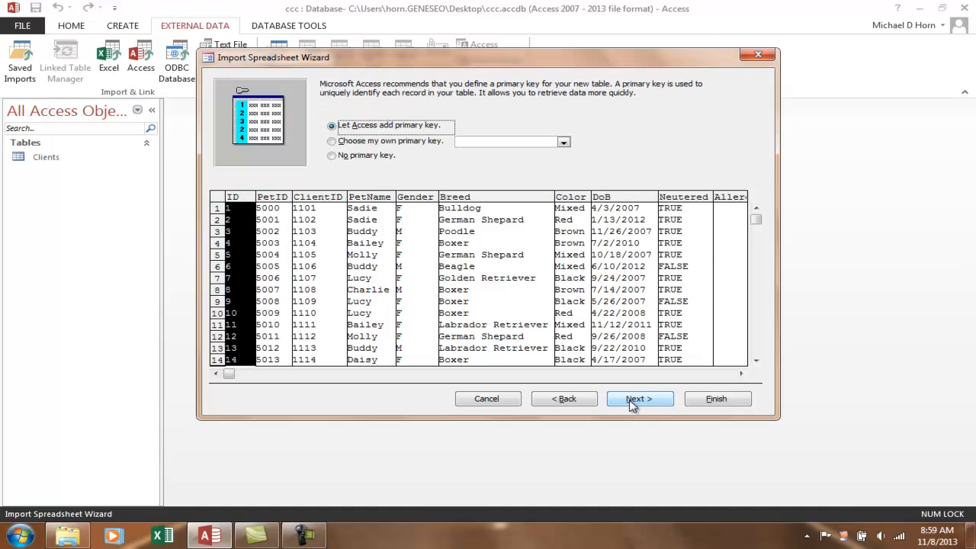
pyautogui.click(332, 156)
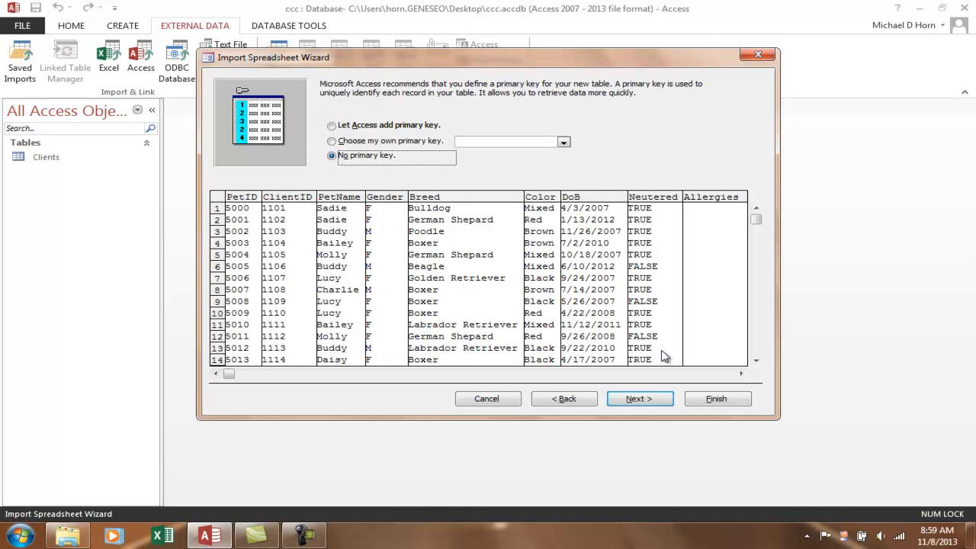
pyautogui.click(656, 402)
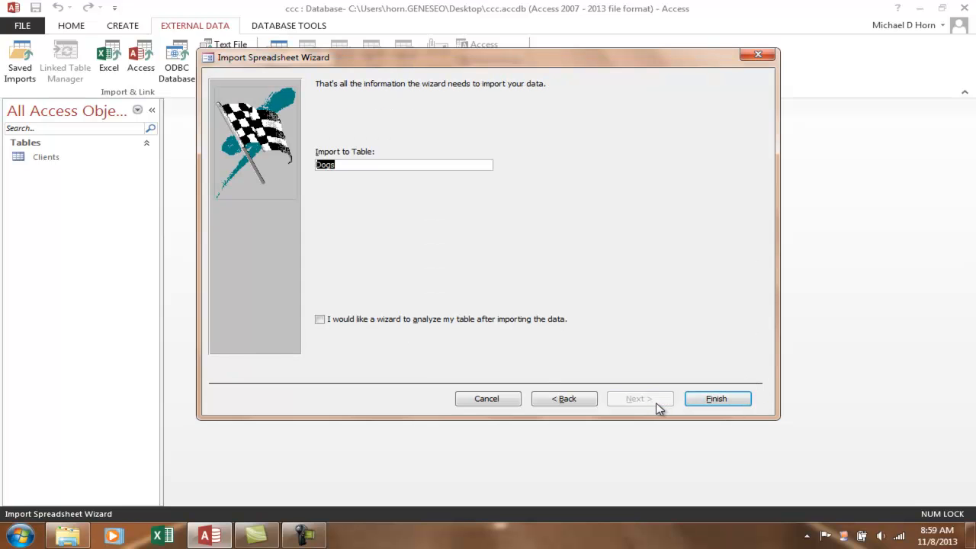
pyautogui.click(716, 400)
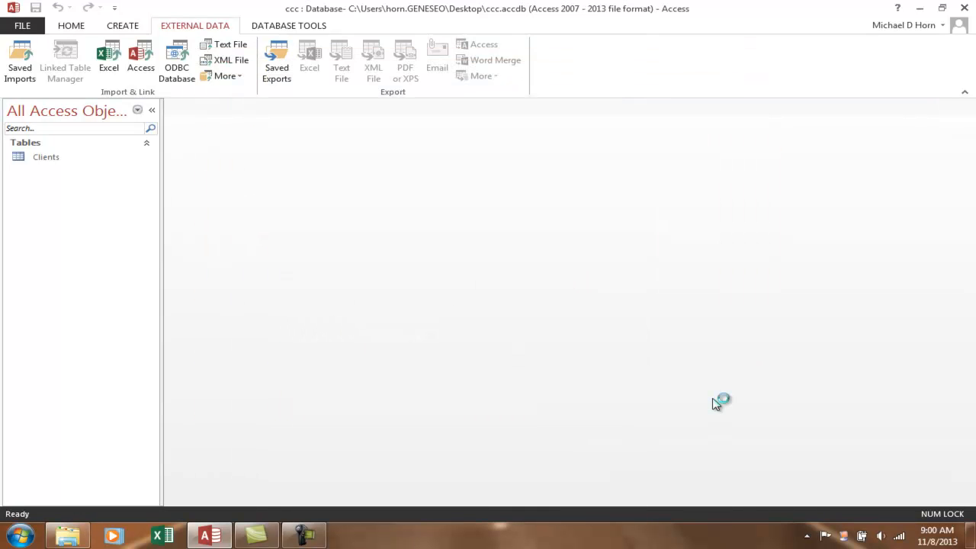
pyautogui.click(716, 440)
# Start a further Excel import of ConesusCanineClinic.xlsx from the Desktop into a new table, for the Services worksheet.
pyautogui.click(108, 55)
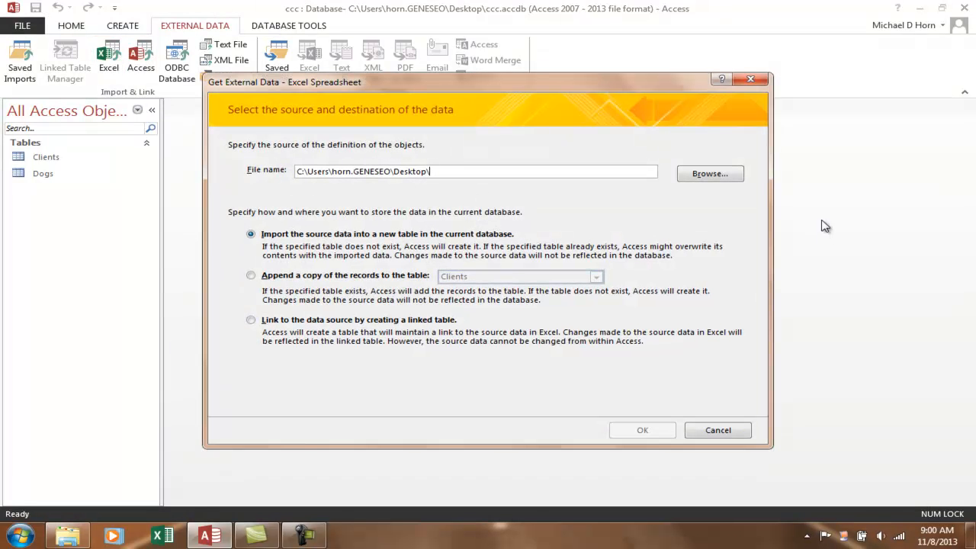
pyautogui.click(710, 173)
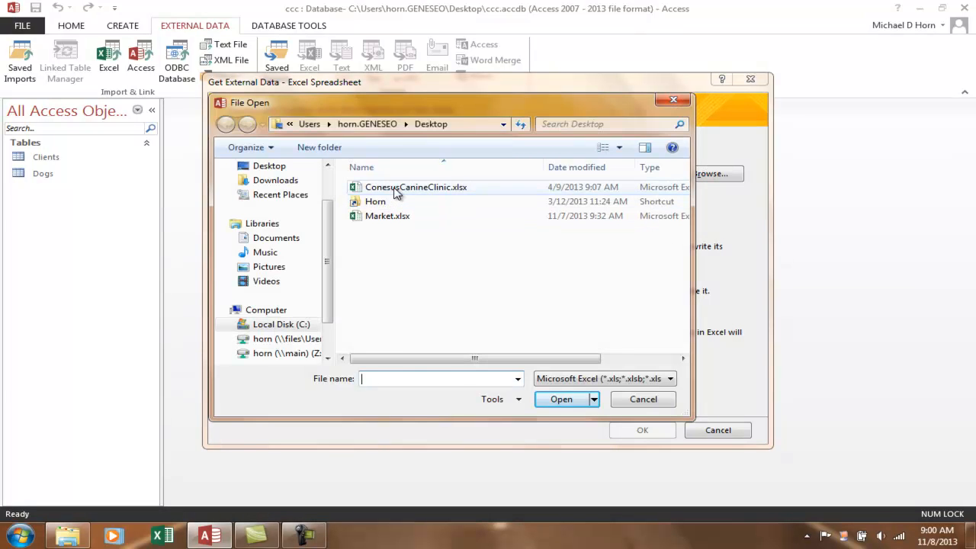
pyautogui.doubleClick(398, 190)
pyautogui.click(643, 429)
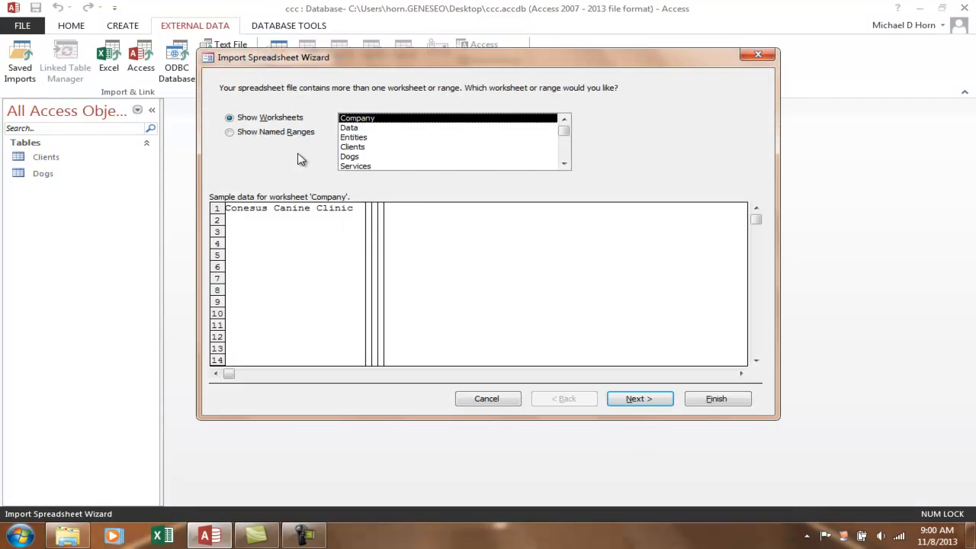
# Import the Services worksheet into a table named Services, with first-row column headings and no primary key, without saving the import steps.
pyautogui.click(361, 167)
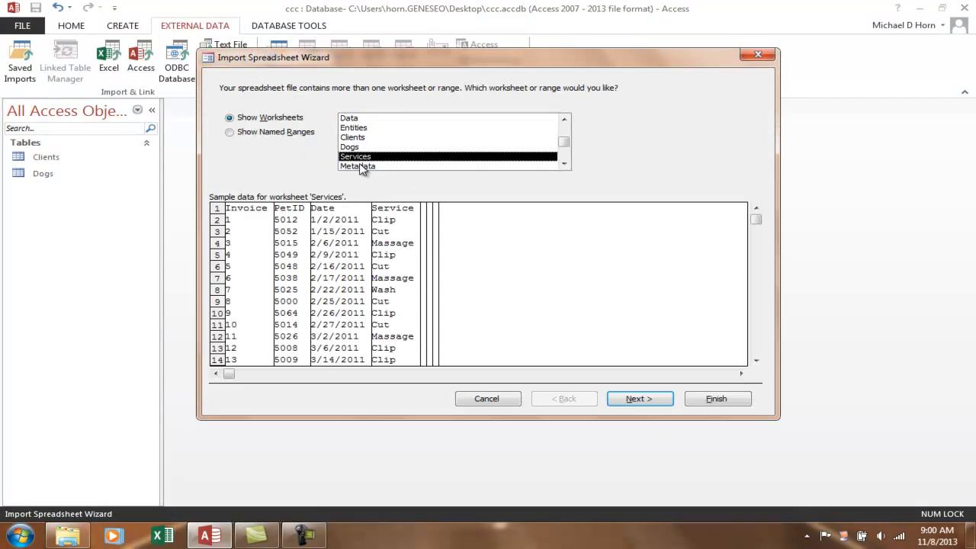
pyautogui.click(640, 400)
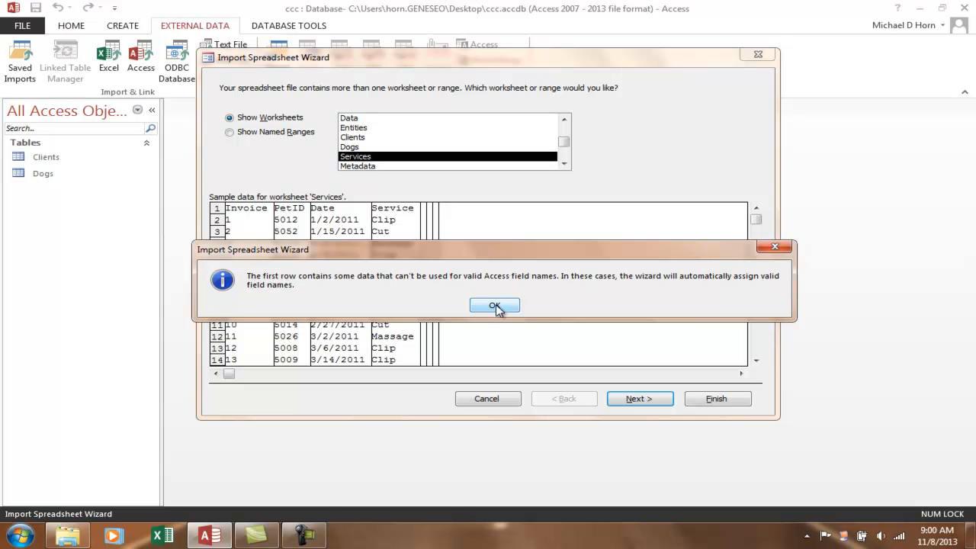
pyautogui.click(494, 305)
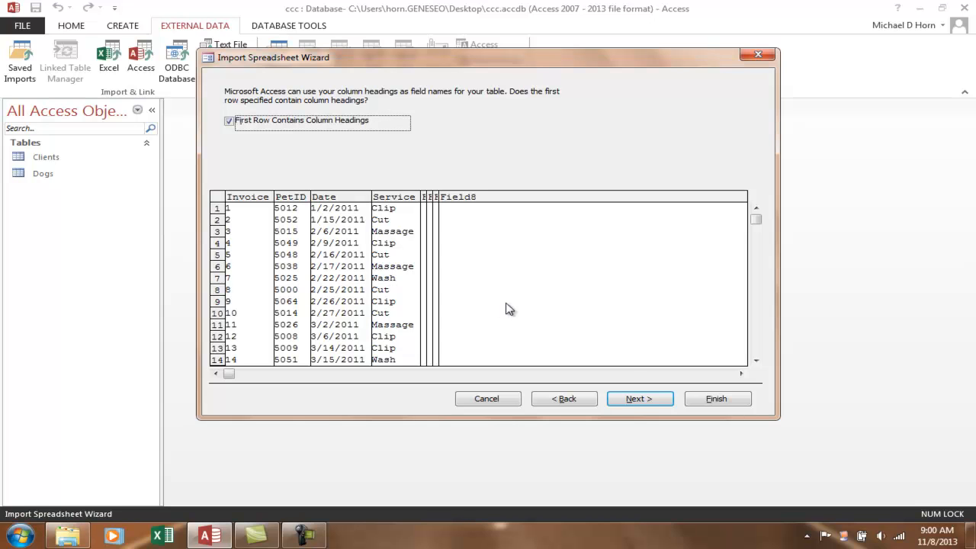
pyautogui.click(637, 399)
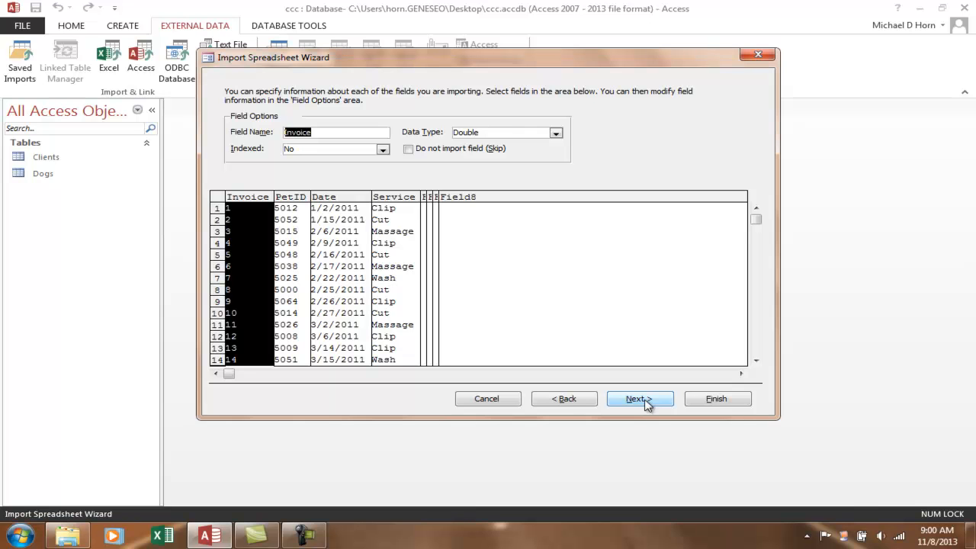
pyautogui.click(642, 400)
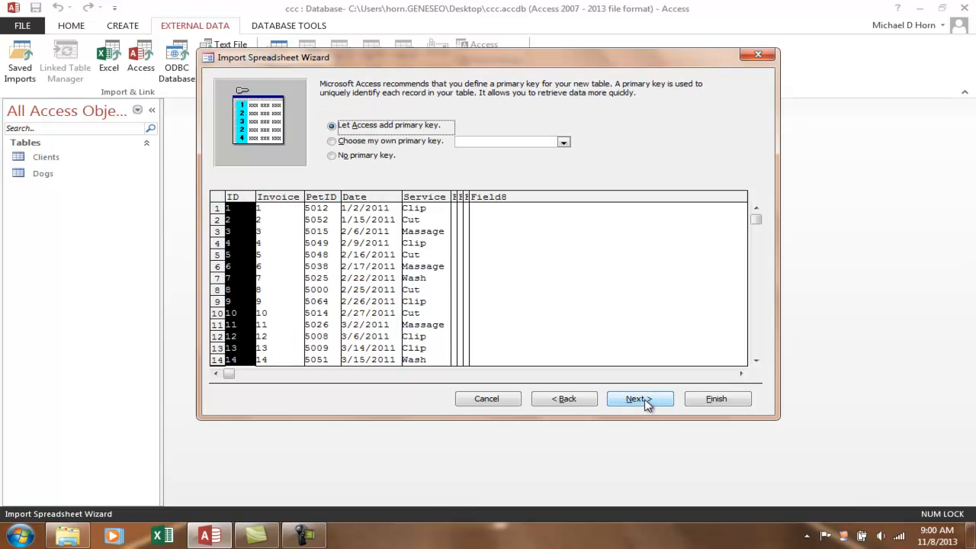
pyautogui.click(332, 156)
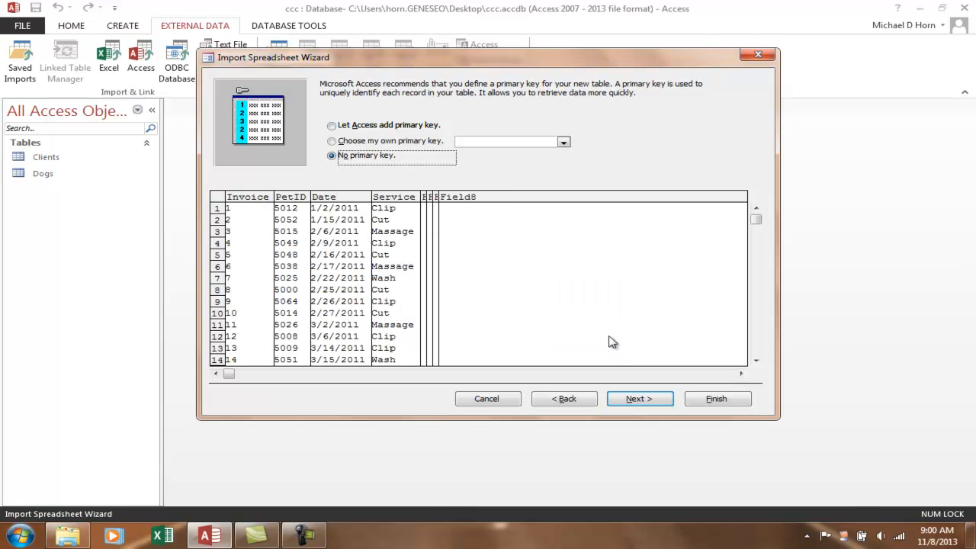
pyautogui.click(658, 403)
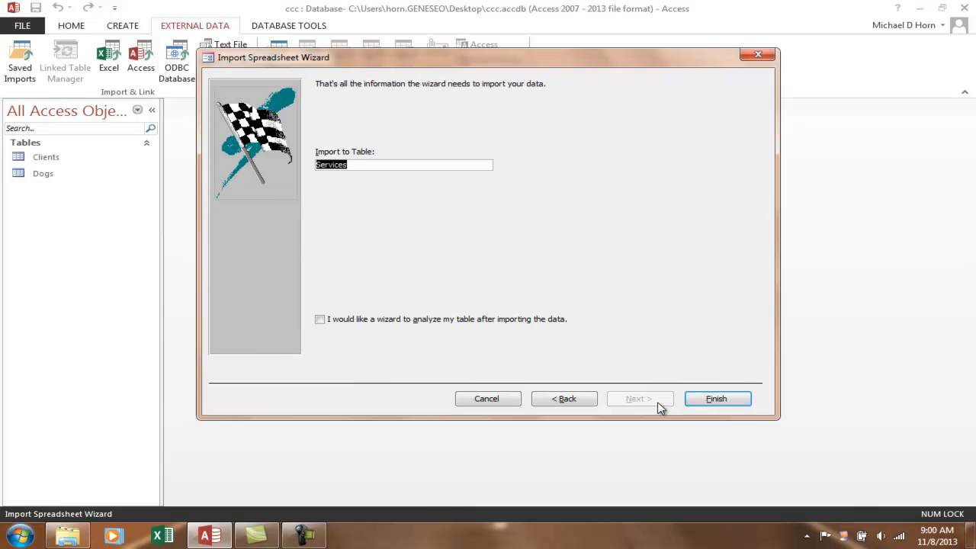
pyautogui.click(701, 401)
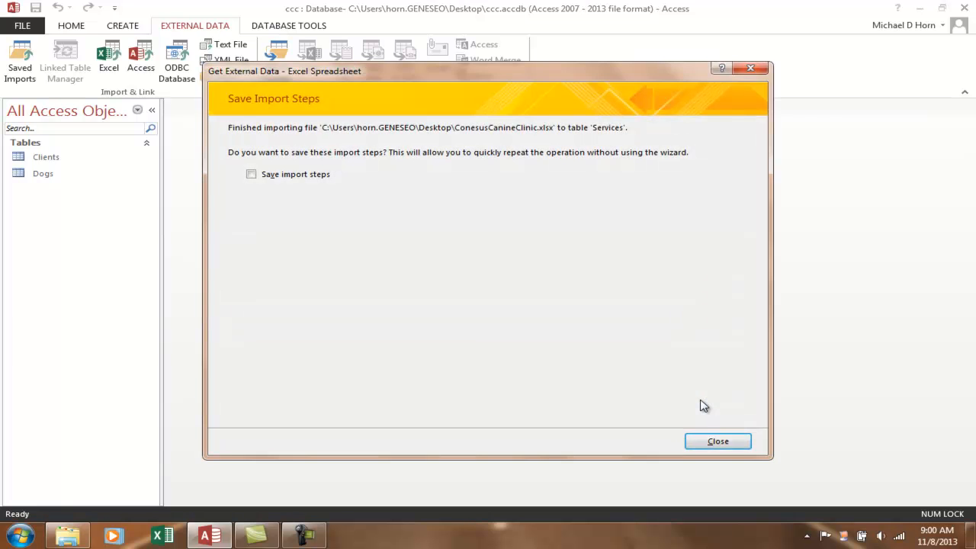
pyautogui.click(711, 448)
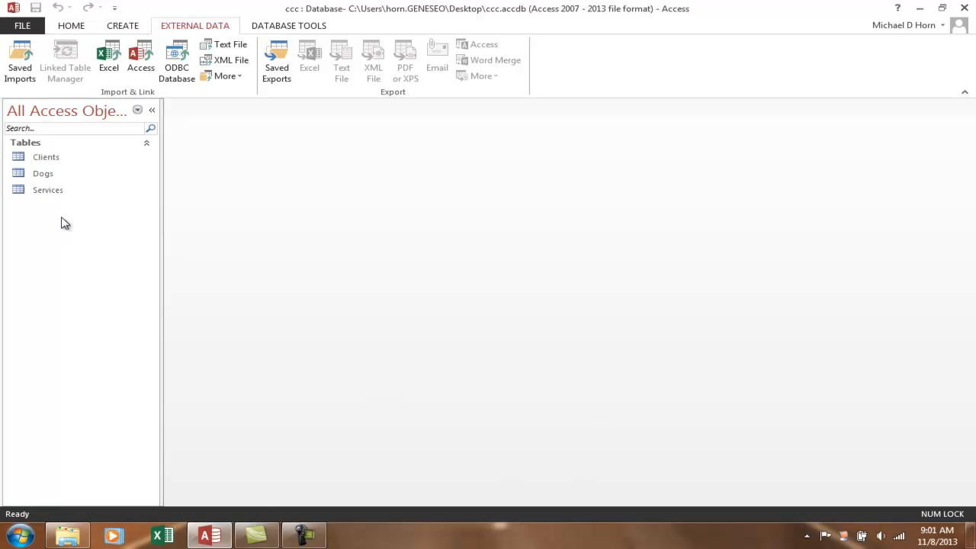
# Open the Clients table in Design View and select its Lname field to show the field's properties.
pyautogui.click(51, 163)
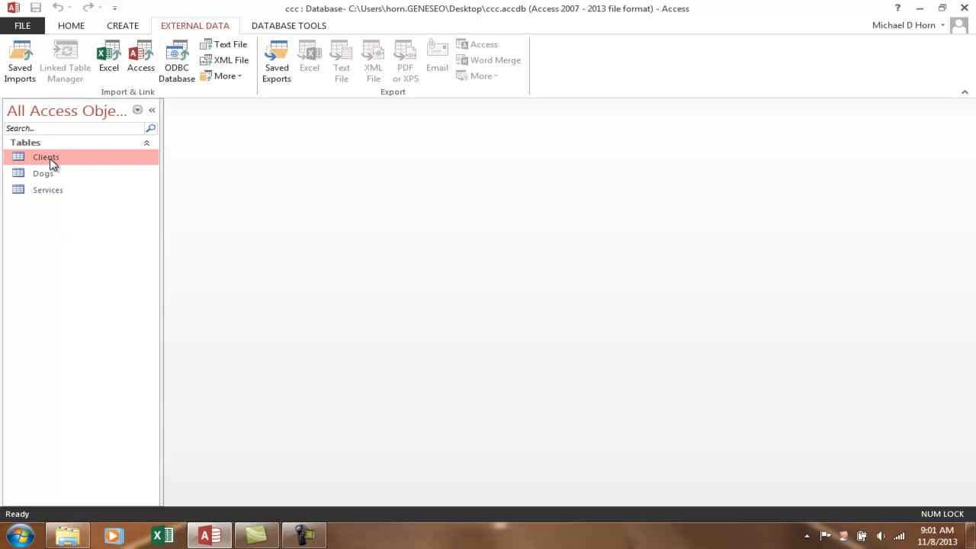
pyautogui.rightClick(54, 165)
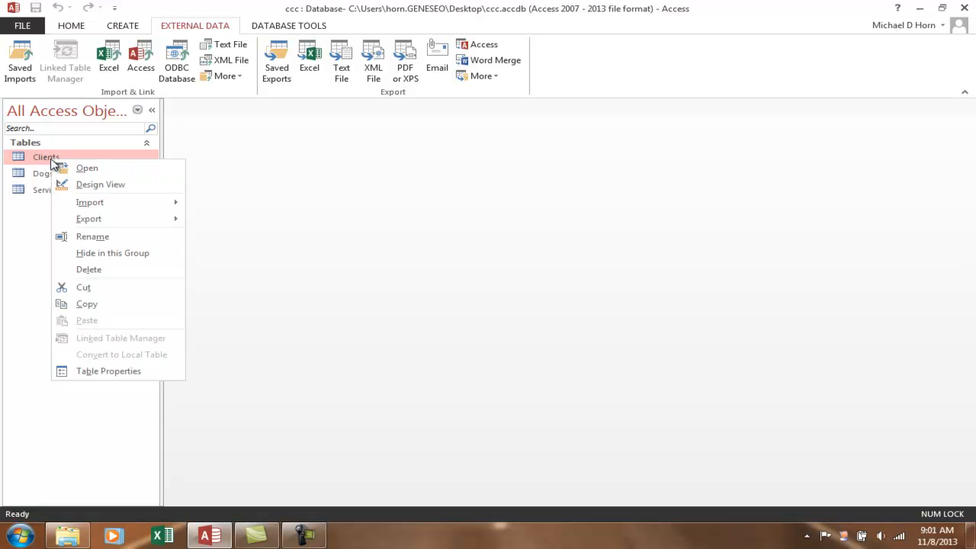
pyautogui.click(97, 185)
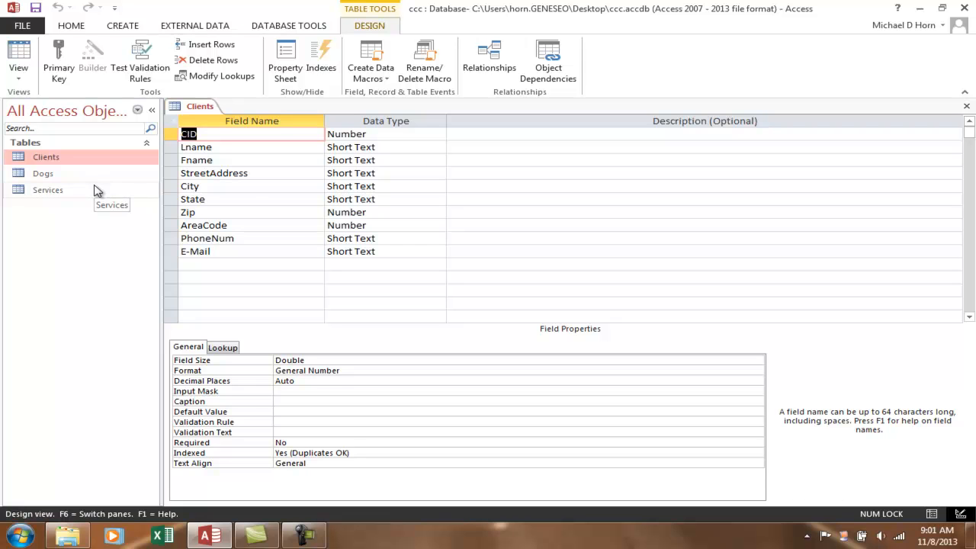
pyautogui.click(245, 143)
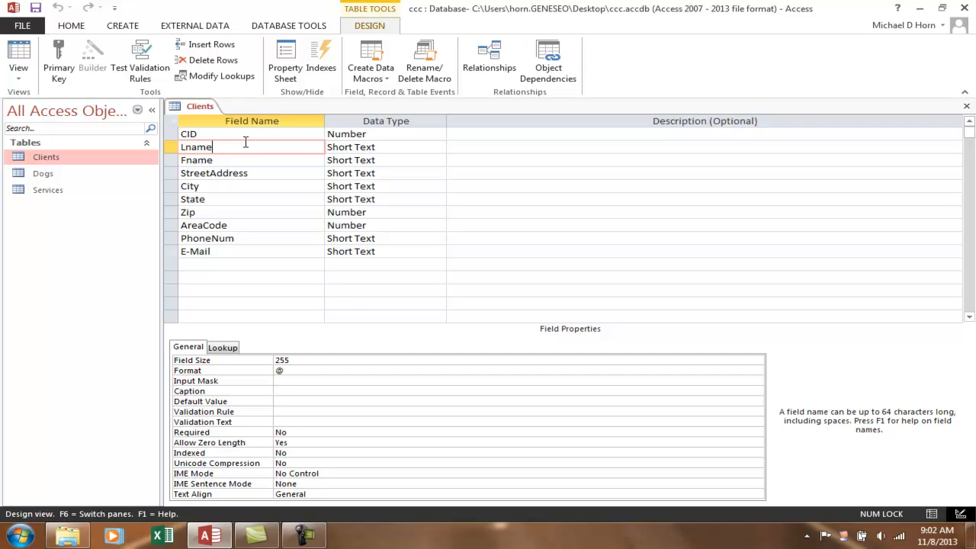
# Rename the Lname field to Lastname and set the CID field's size to Integer in the Clients table design.
pyautogui.click(184, 149)
pyautogui.write('ast')
pyautogui.click(397, 135)
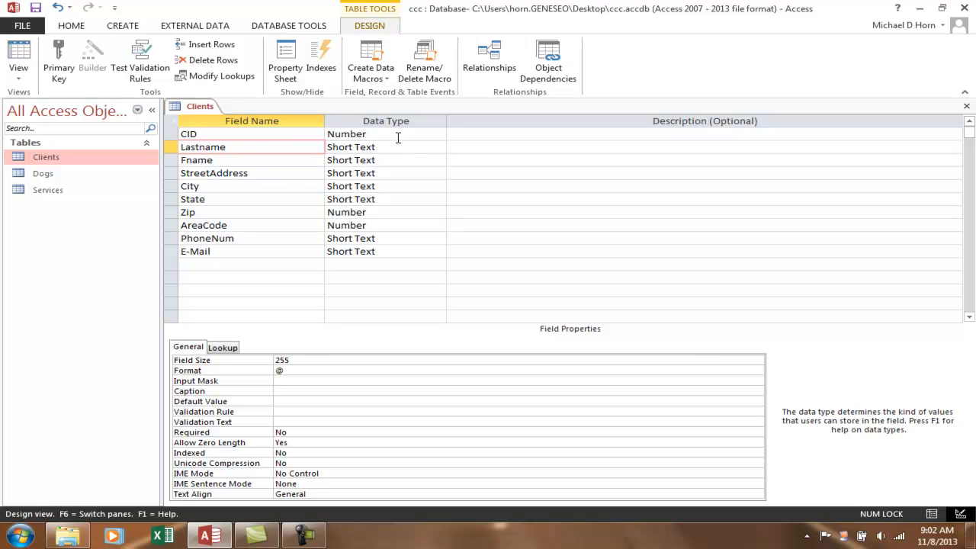
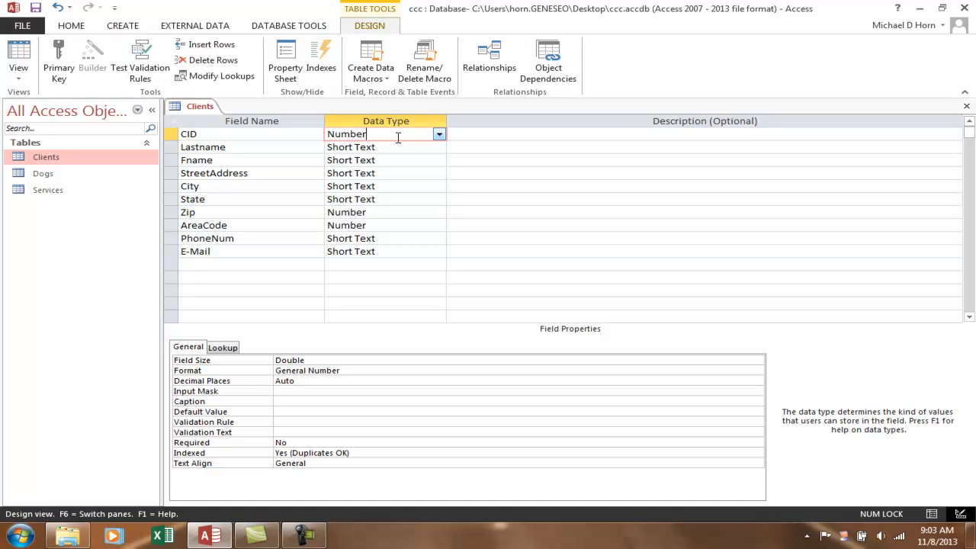
pyautogui.click(439, 135)
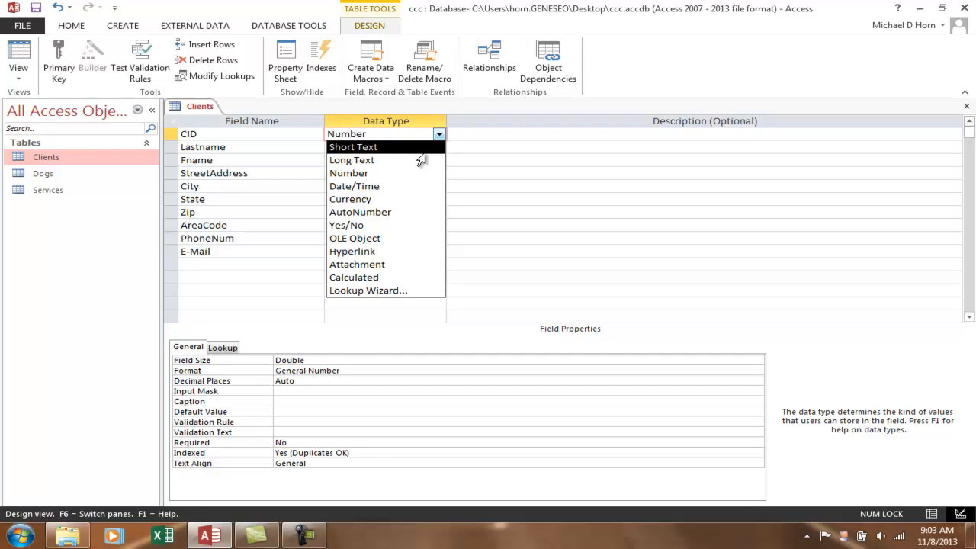
pyautogui.click(349, 363)
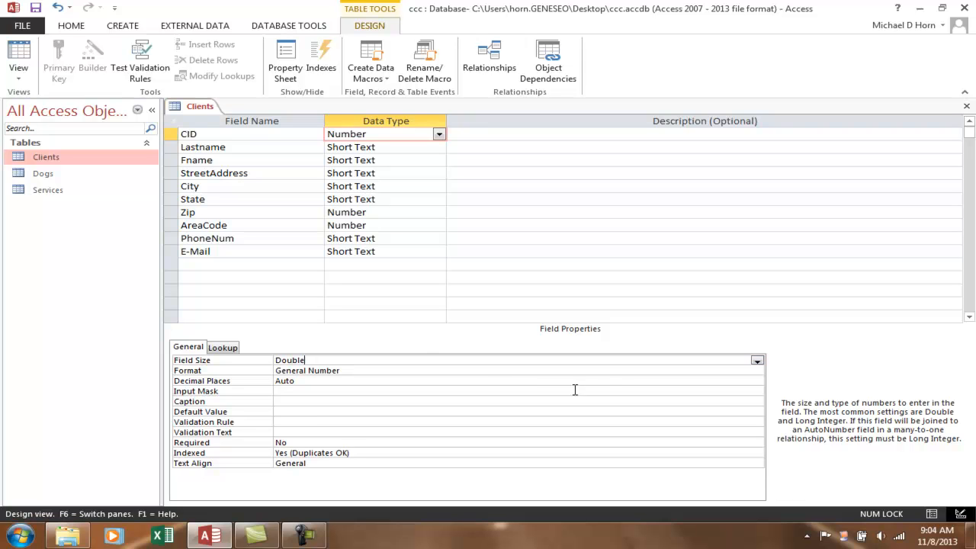
pyautogui.click(758, 363)
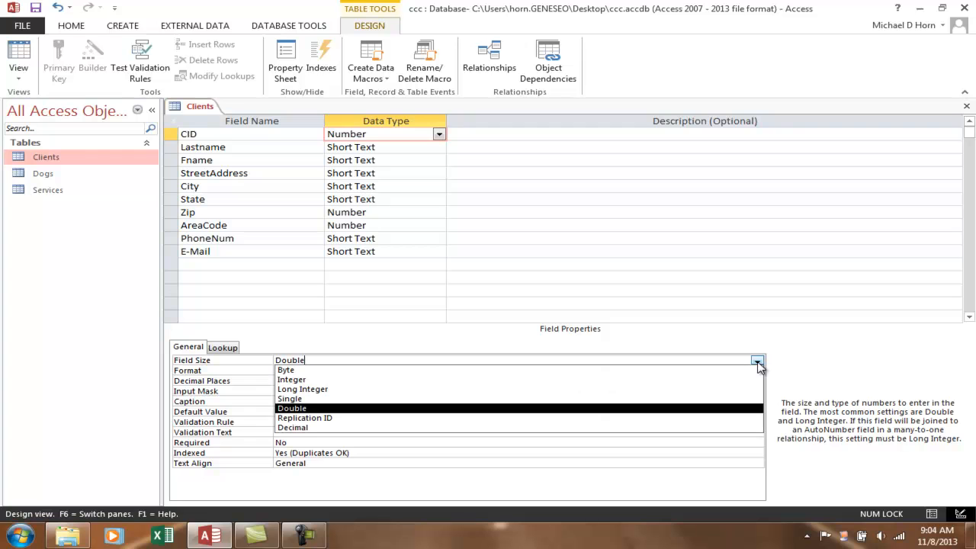
pyautogui.click(287, 380)
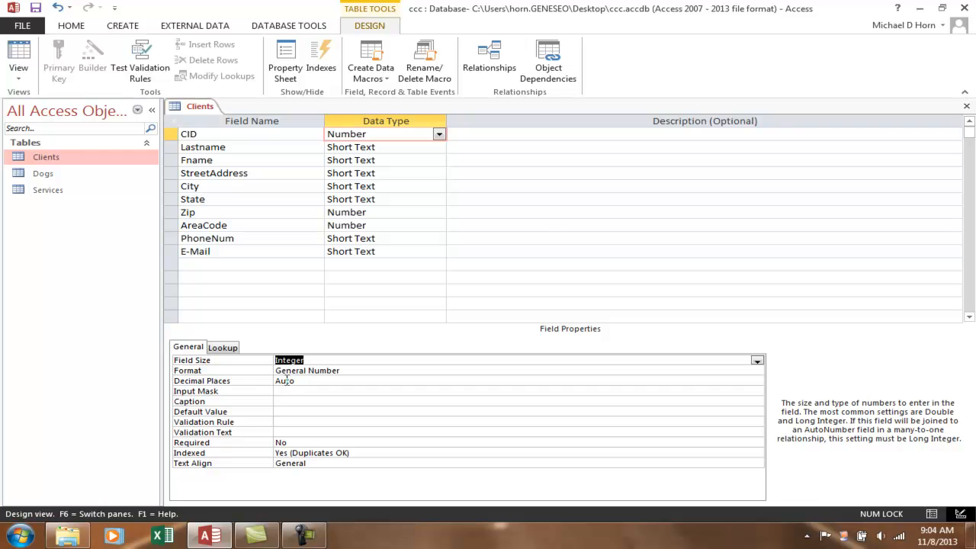
# Try the Long Text data type on the Lastname field, and return the field to Short Text.
pyautogui.click(438, 147)
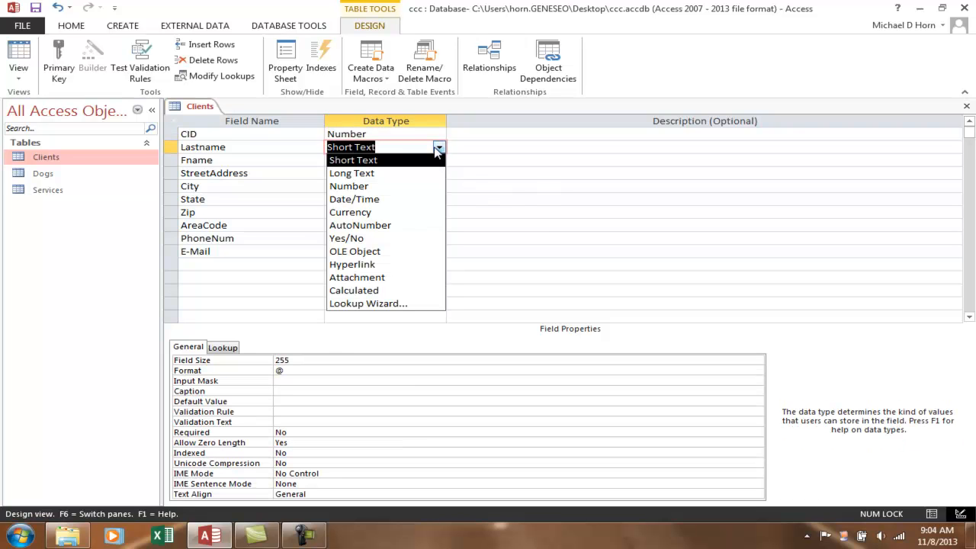
pyautogui.click(366, 174)
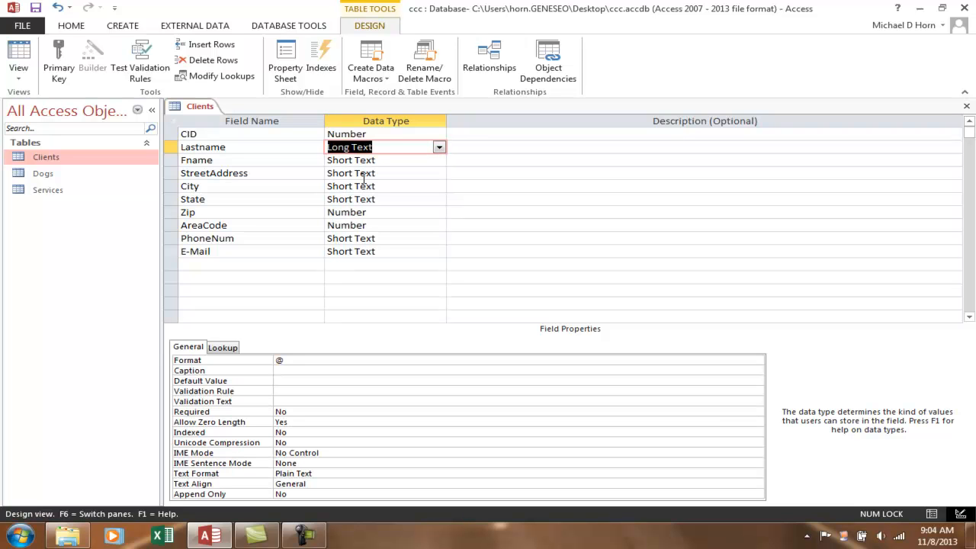
pyautogui.click(439, 147)
pyautogui.click(374, 162)
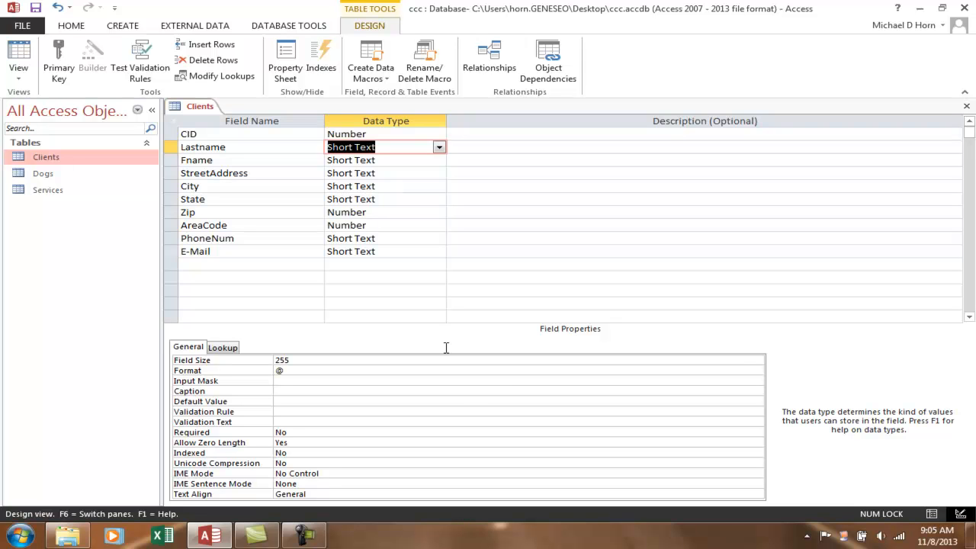
# Set the Lastname field's size to 30 characters.
pyautogui.click(746, 360)
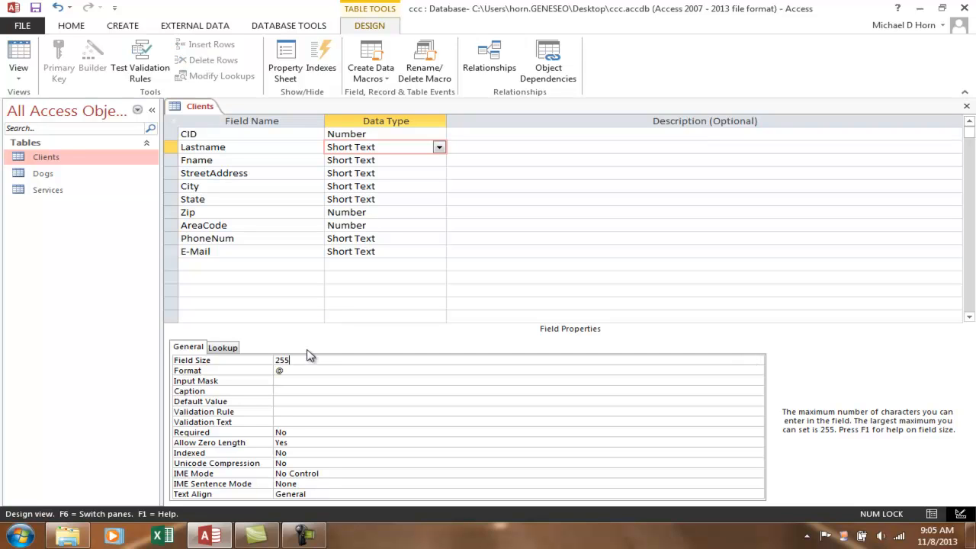
pyautogui.moveTo(298, 358); pyautogui.dragTo(244, 359)
pyautogui.write('30')
pyautogui.click(391, 403)
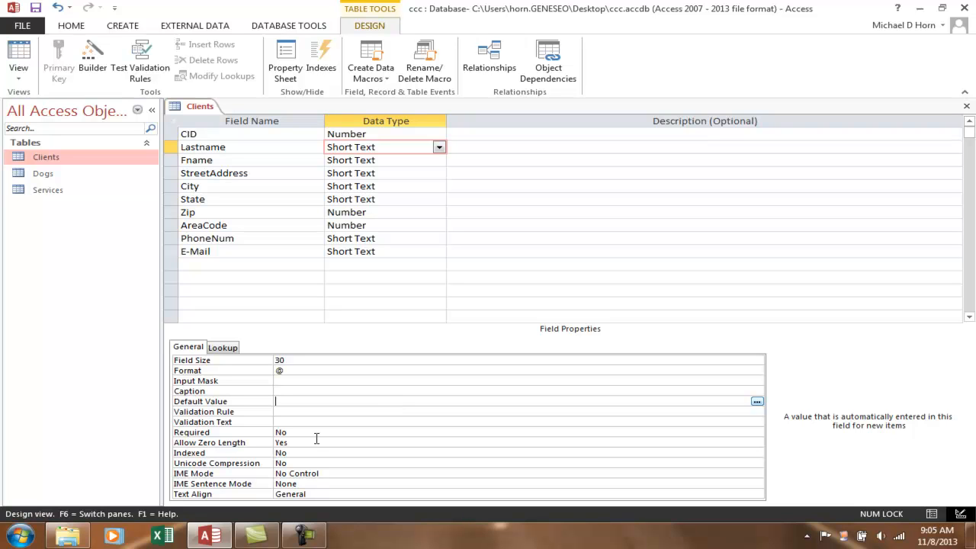
# Set the State field's size to 2 characters.
pyautogui.click(403, 199)
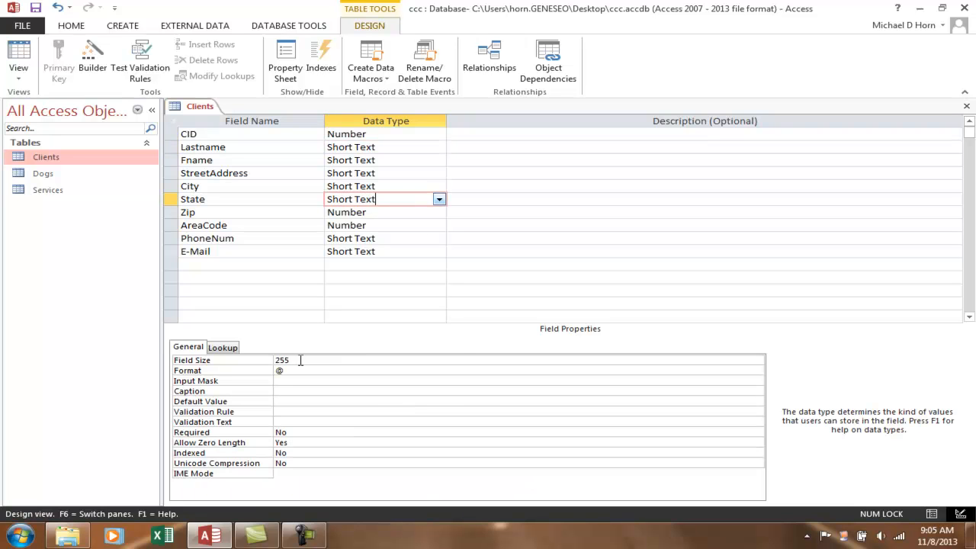
pyautogui.click(267, 362)
pyautogui.write('2')
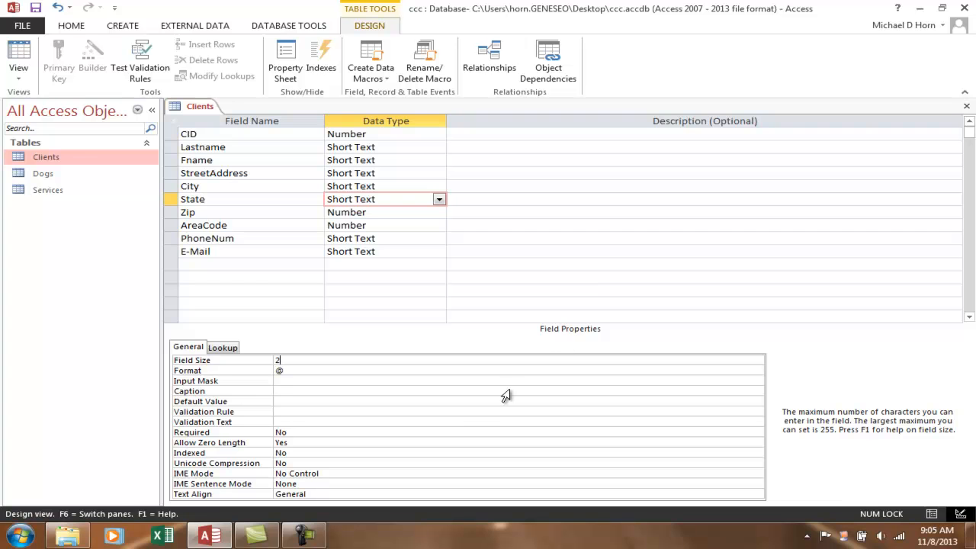
# Switch to Excel by opening ConesusCanineClinic.xlsx from the desktop, and show its Metadata worksheet.
pyautogui.click(921, 13)
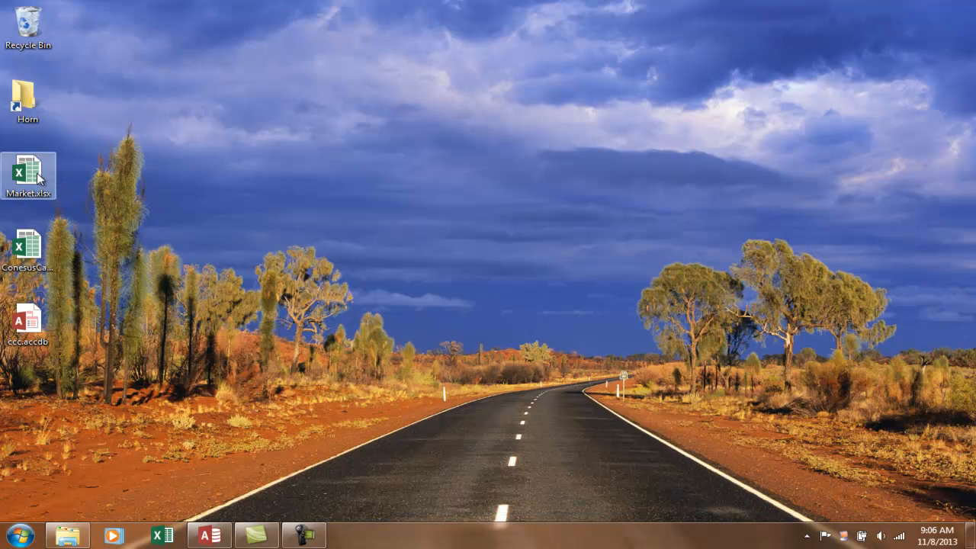
pyautogui.doubleClick(30, 247)
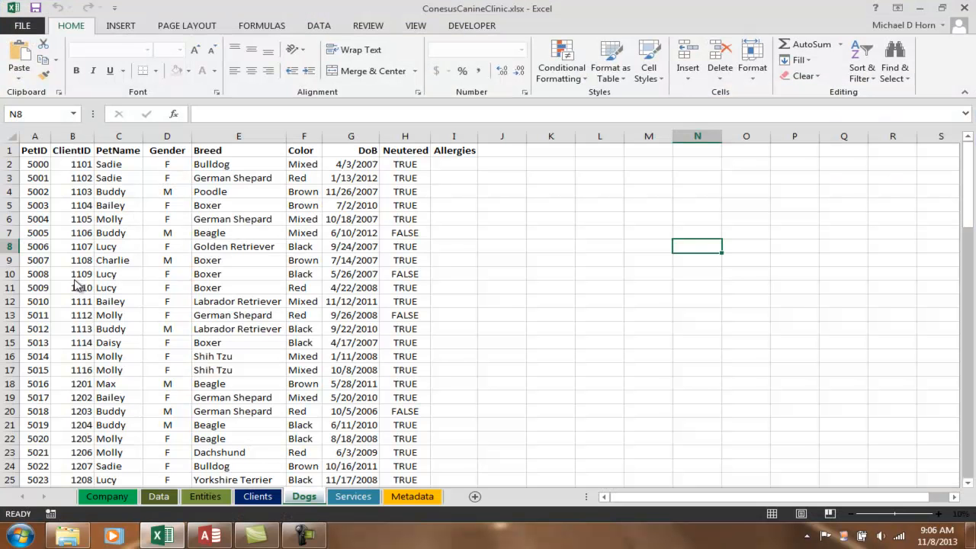
pyautogui.click(409, 496)
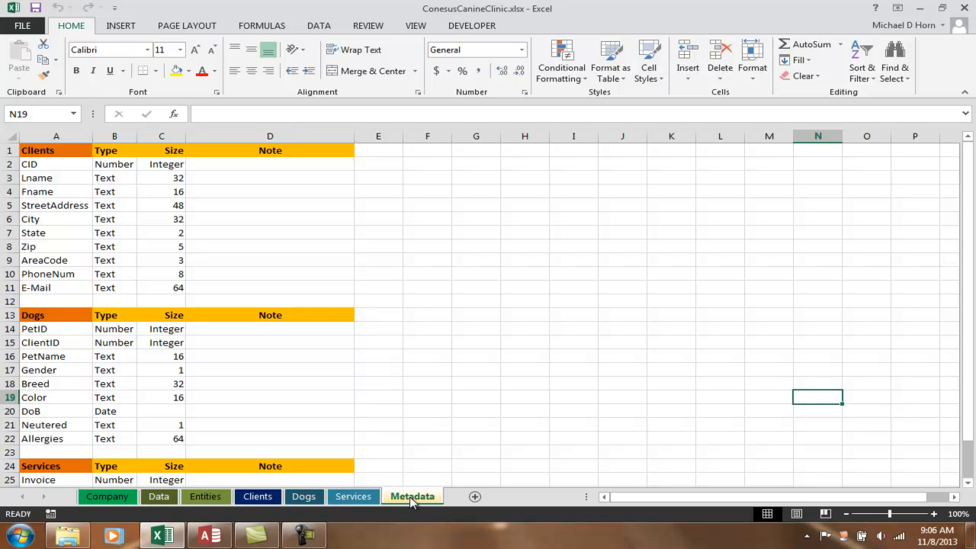
# Review the data types and sizes specified for the Clients fields, from CID through E-Mail.
pyautogui.click(97, 162)
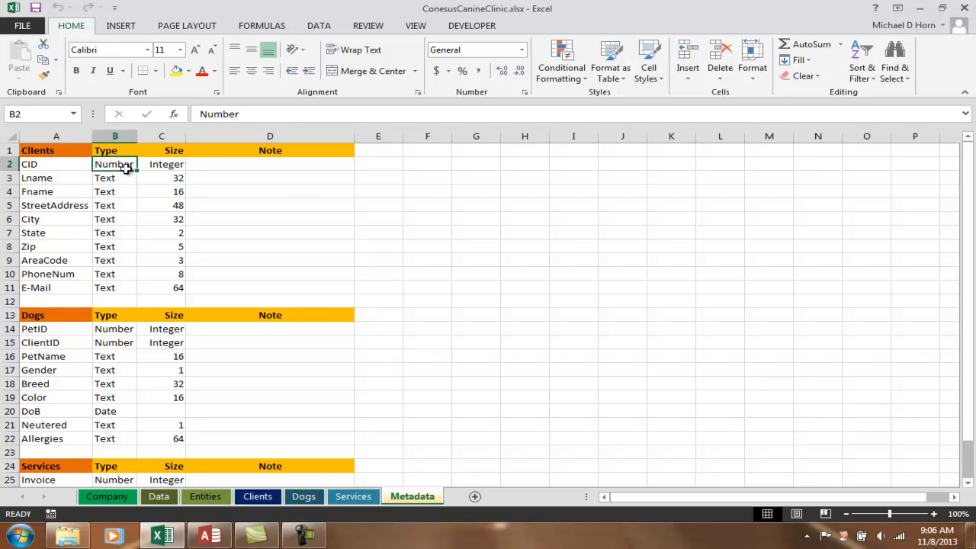
pyautogui.click(176, 165)
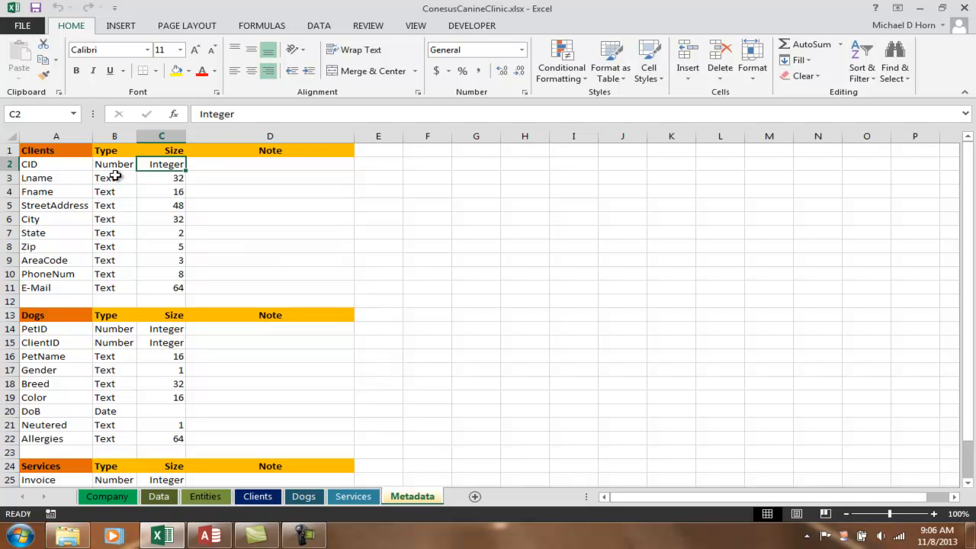
pyautogui.click(141, 180)
pyautogui.click(175, 180)
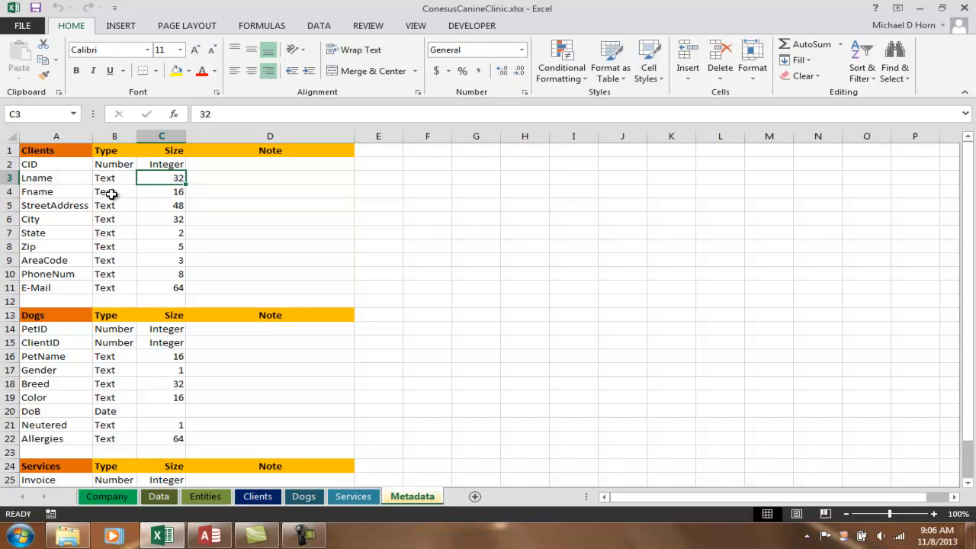
pyautogui.click(146, 193)
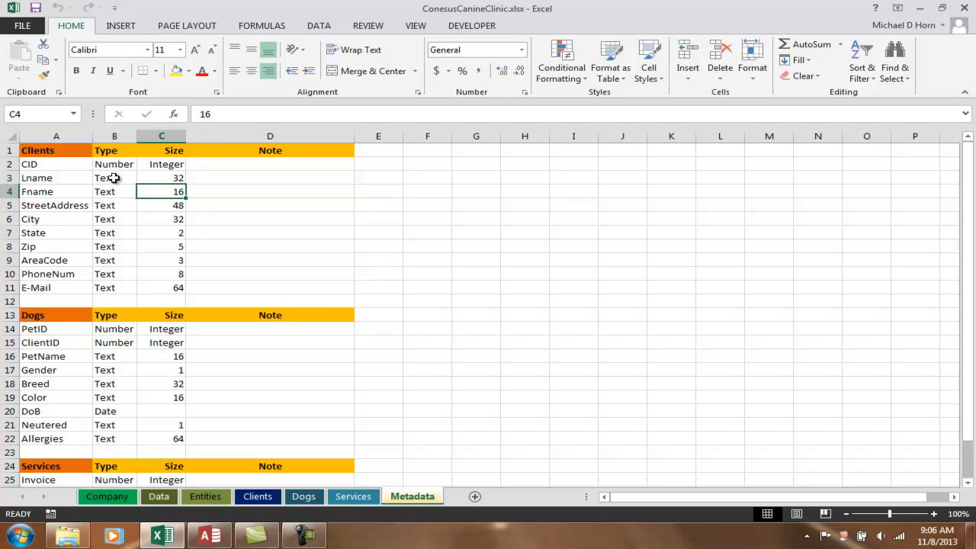
pyautogui.moveTo(114, 164); pyautogui.dragTo(175, 288)
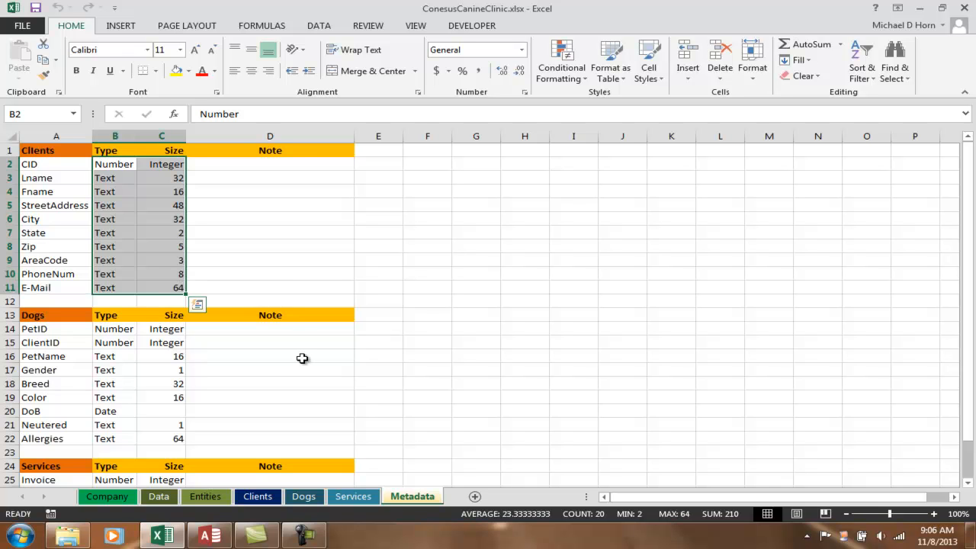
# Review the Dogs and Services field specifications, including the note on the Service codes, and close the workbook.
pyautogui.click(315, 400)
pyautogui.scroll(-4, 315, 400)
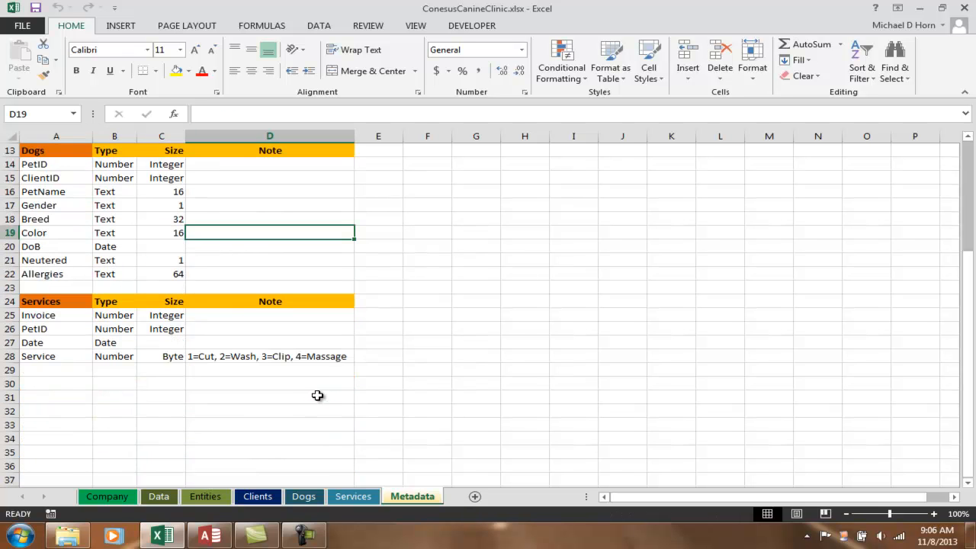
pyautogui.click(290, 366)
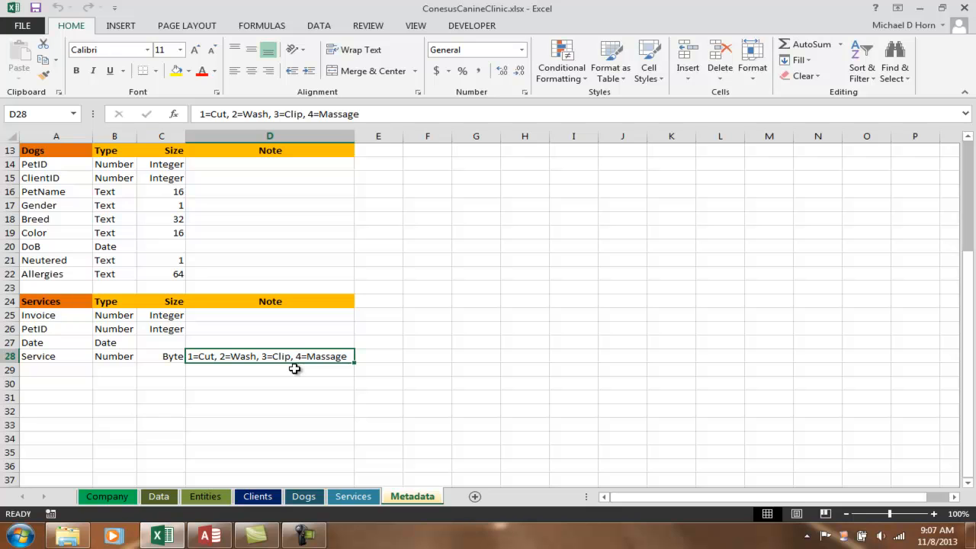
pyautogui.click(962, 9)
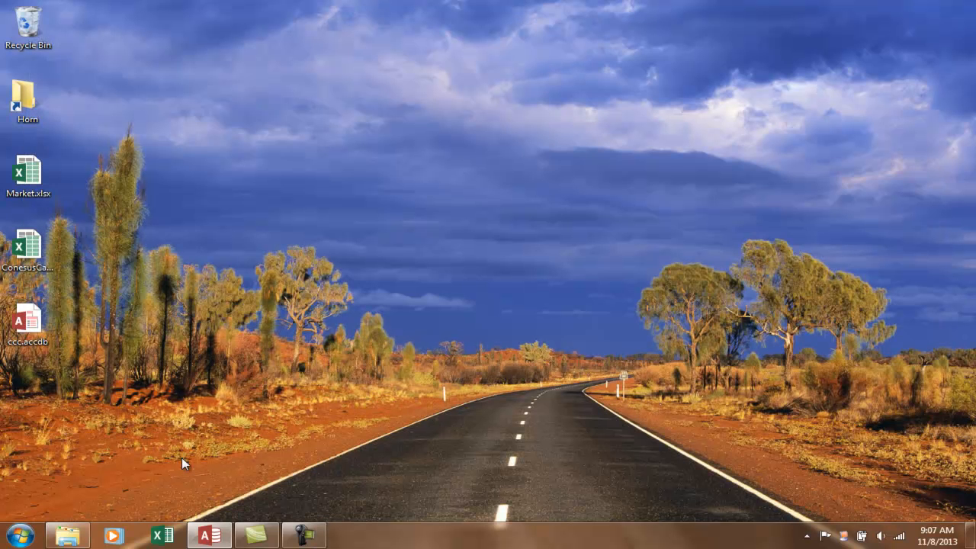
# Open Access Quick Guide.docx in Word from the Lab Demo folder under Mgmt 250 > Access on the network share.
pyautogui.doubleClick(31, 106)
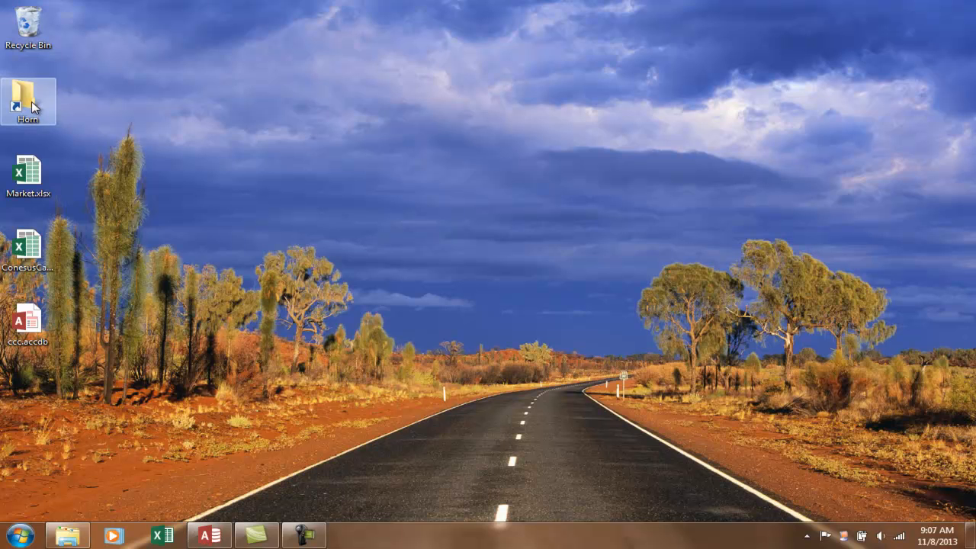
pyautogui.doubleClick(278, 95)
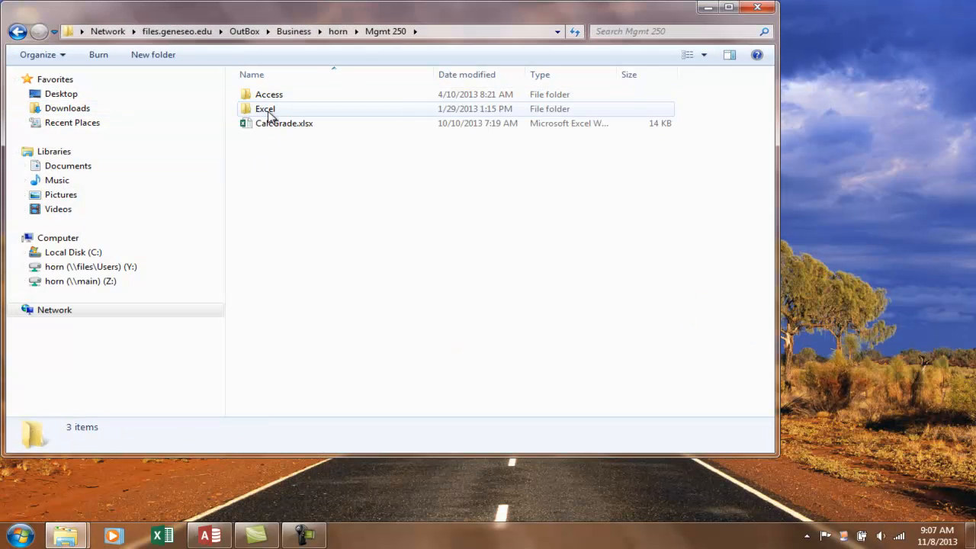
pyautogui.doubleClick(273, 96)
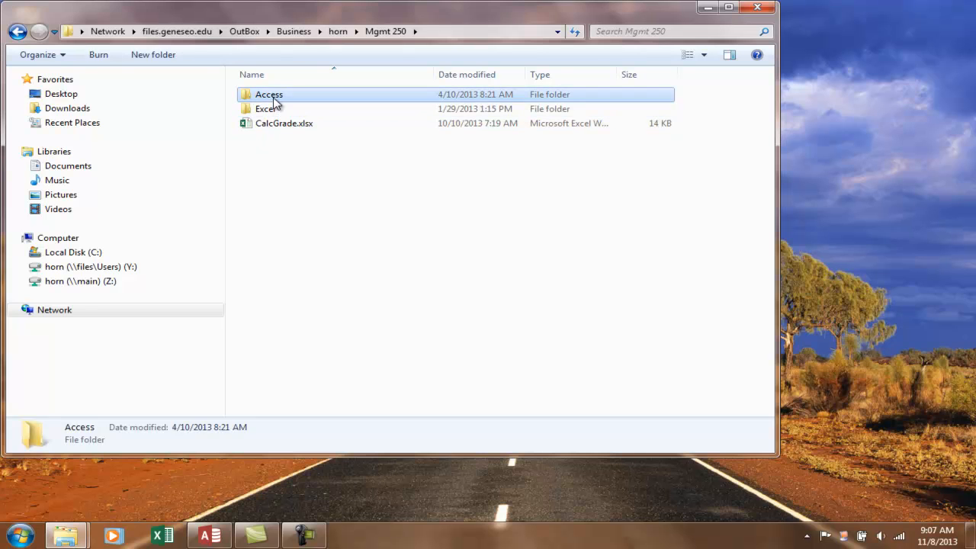
pyautogui.click(277, 128)
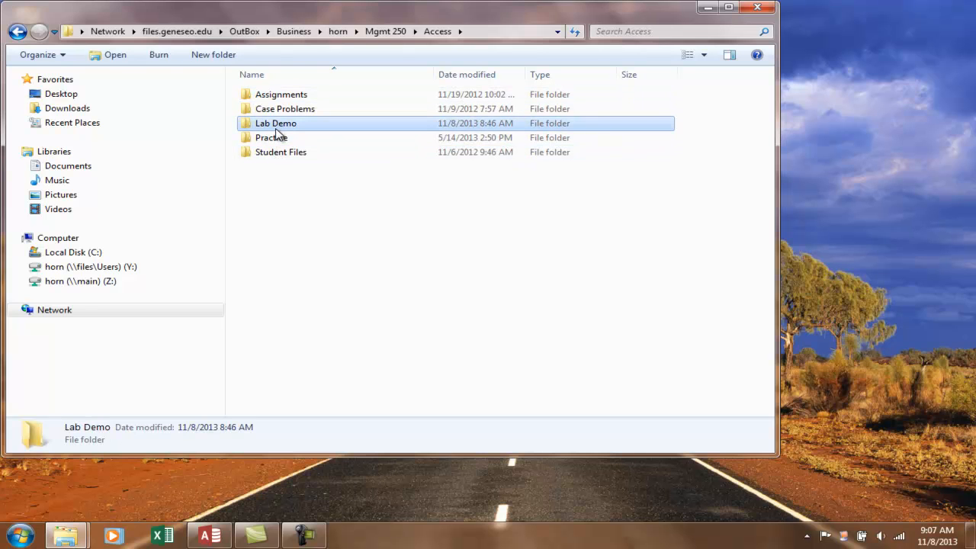
pyautogui.doubleClick(277, 130)
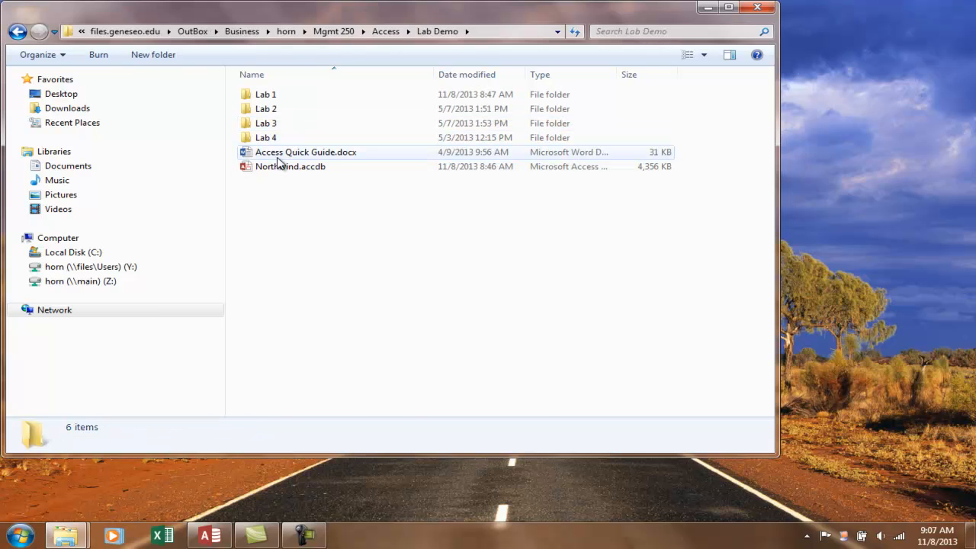
pyautogui.click(279, 157)
pyautogui.doubleClick(279, 157)
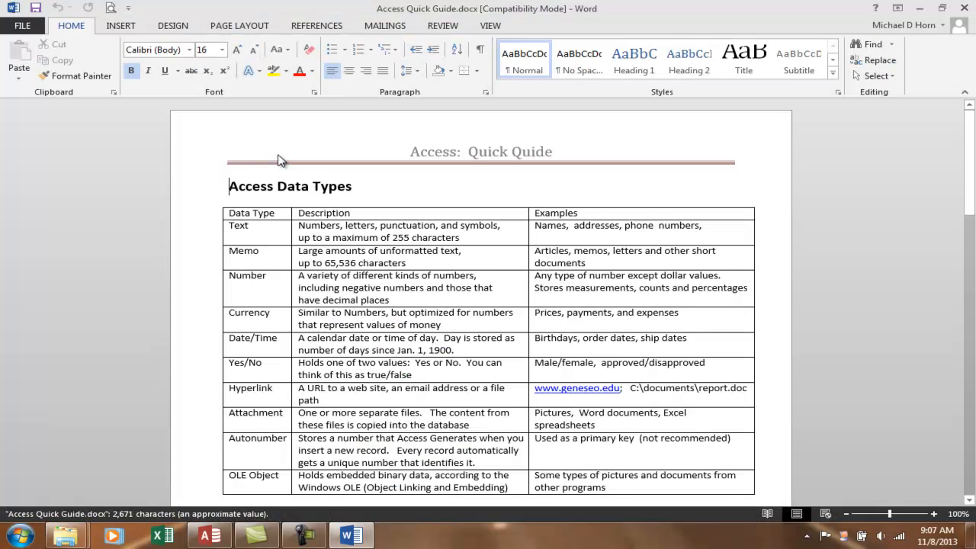
# Review the guide's Access Data Types table and the Byte, Integer and Long Integer rows under Number Storage Size.
pyautogui.scroll(-2, 391, 160)
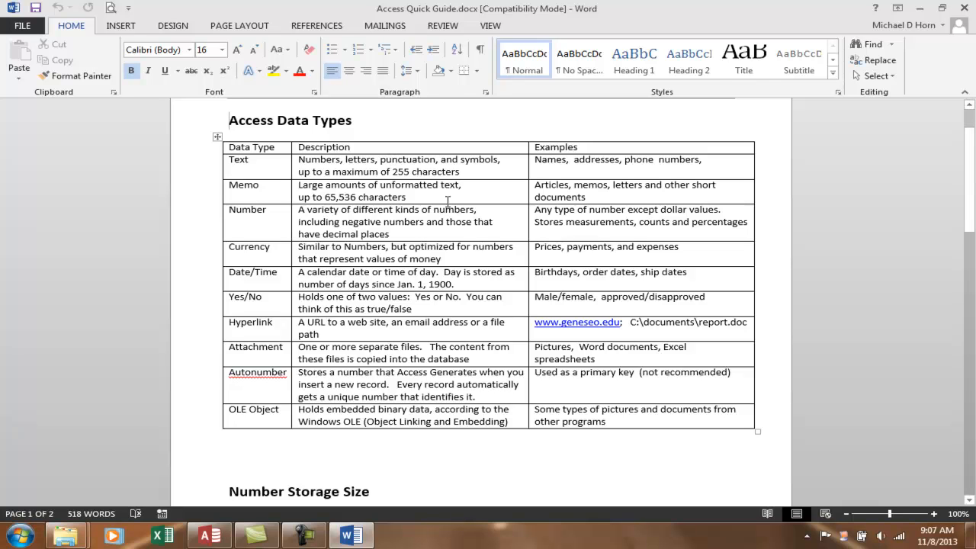
pyautogui.scroll(-7, 511, 204)
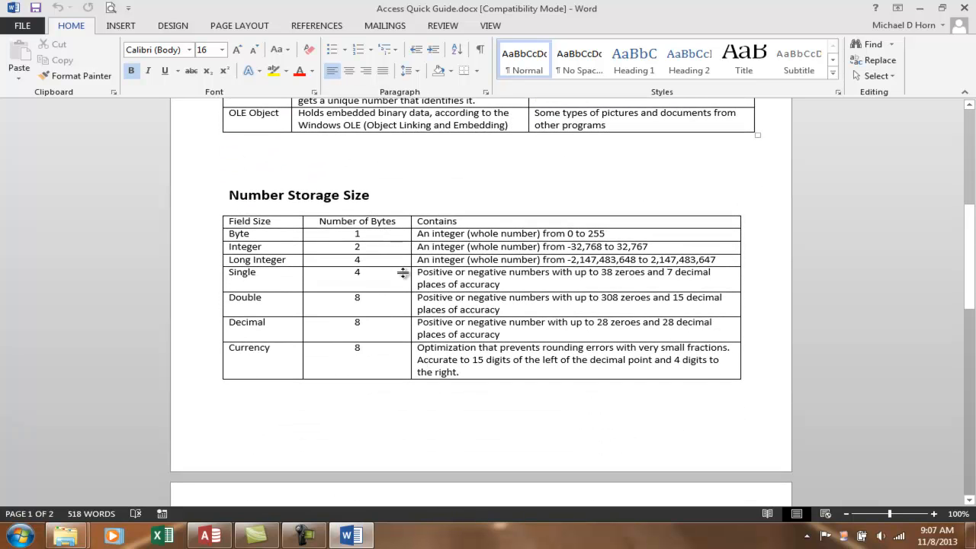
pyautogui.click(392, 237)
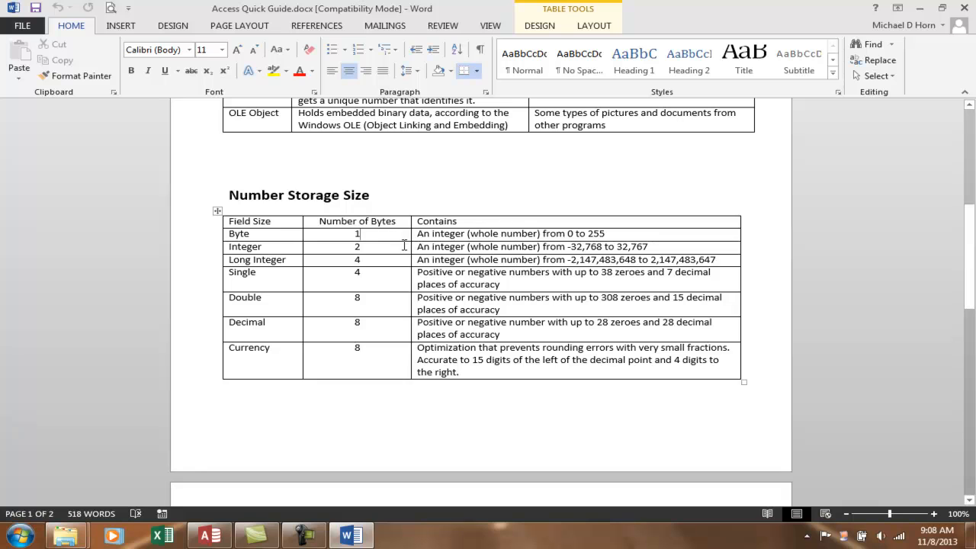
pyautogui.click(677, 252)
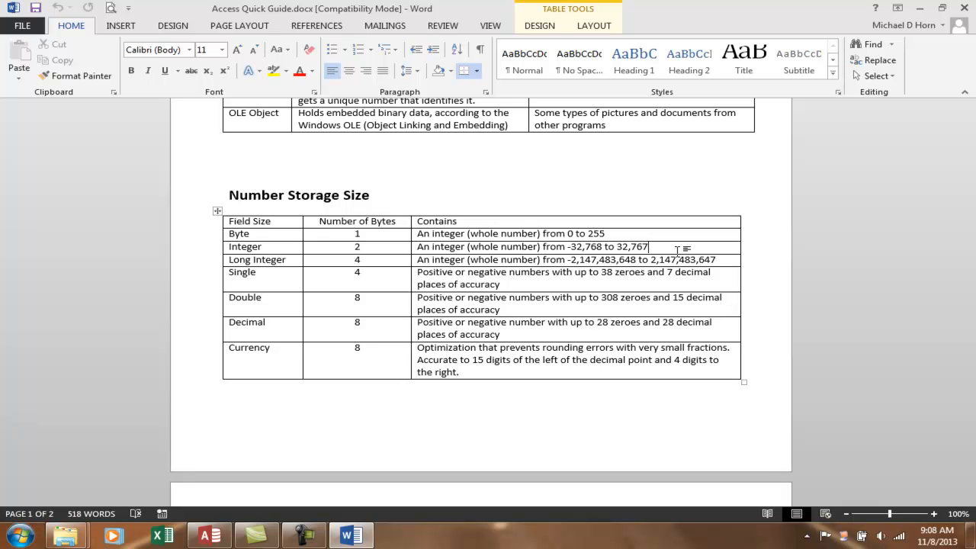
pyautogui.click(381, 261)
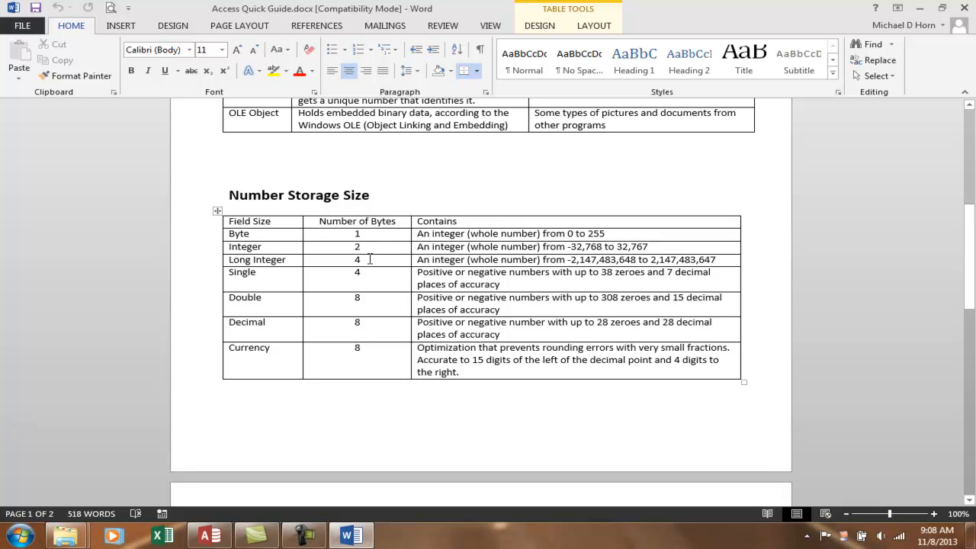
# Review the Long Integer, Single, Double, Decimal and Currency rows in the guide's Number Storage Size table.
pyautogui.click(370, 260)
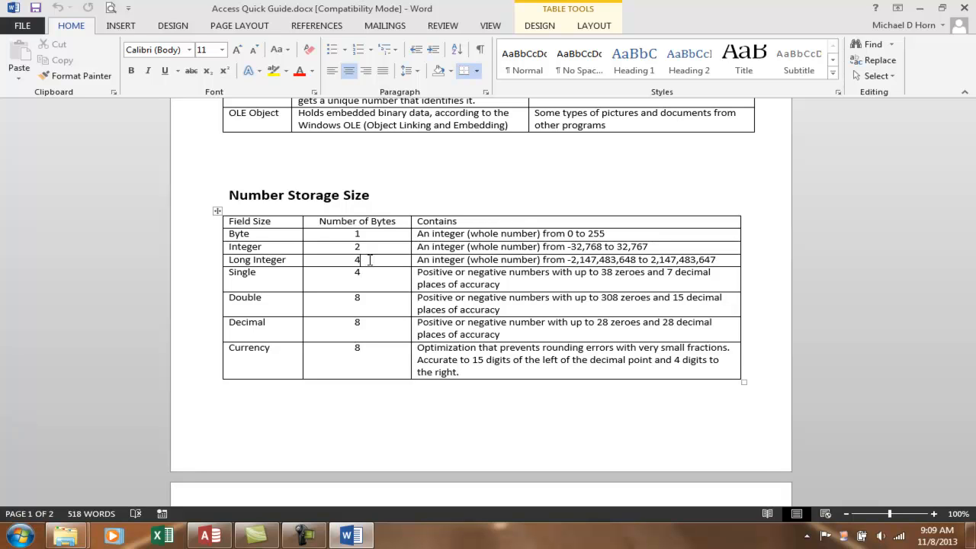
pyautogui.click(372, 274)
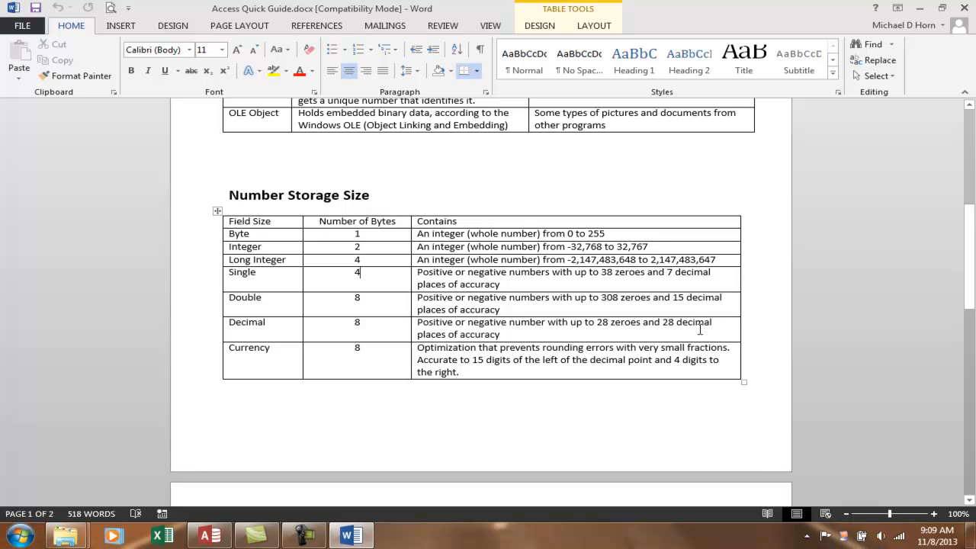
pyautogui.click(387, 325)
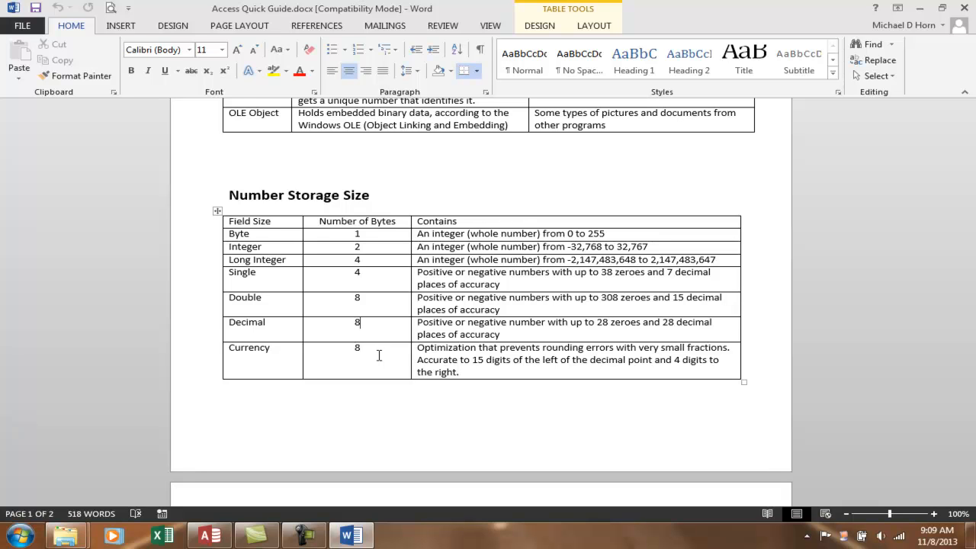
pyautogui.click(379, 355)
pyautogui.click(610, 196)
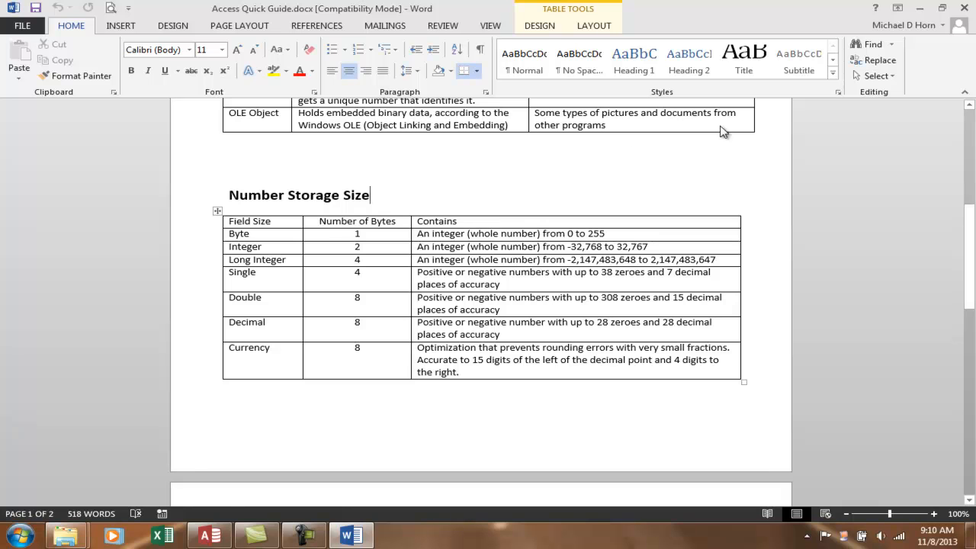
# Close the quick guide, minimize the folder window and switch back to the ccc database in Access.
pyautogui.click(966, 11)
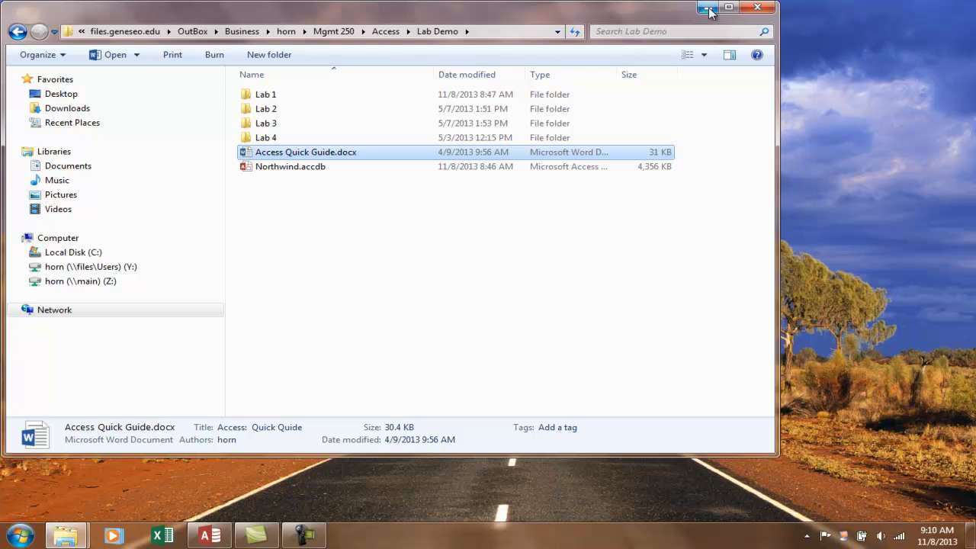
pyautogui.click(707, 8)
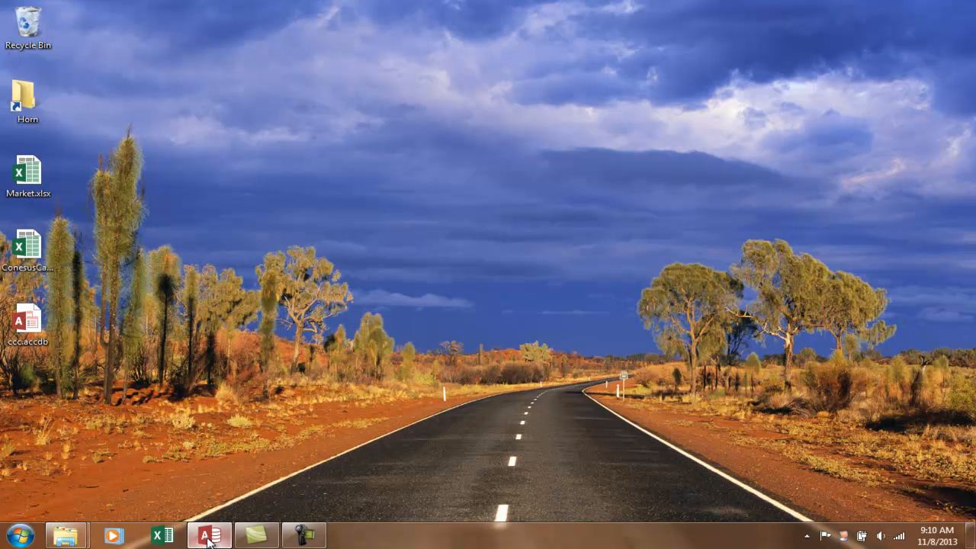
pyautogui.click(208, 536)
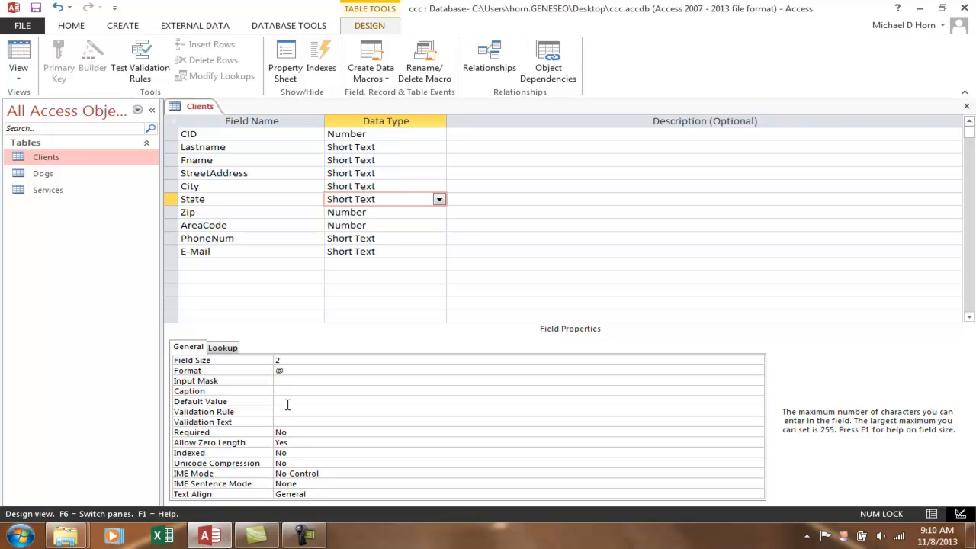
# Set the State field's default value to "NY" in the Clients table.
pyautogui.click(287, 403)
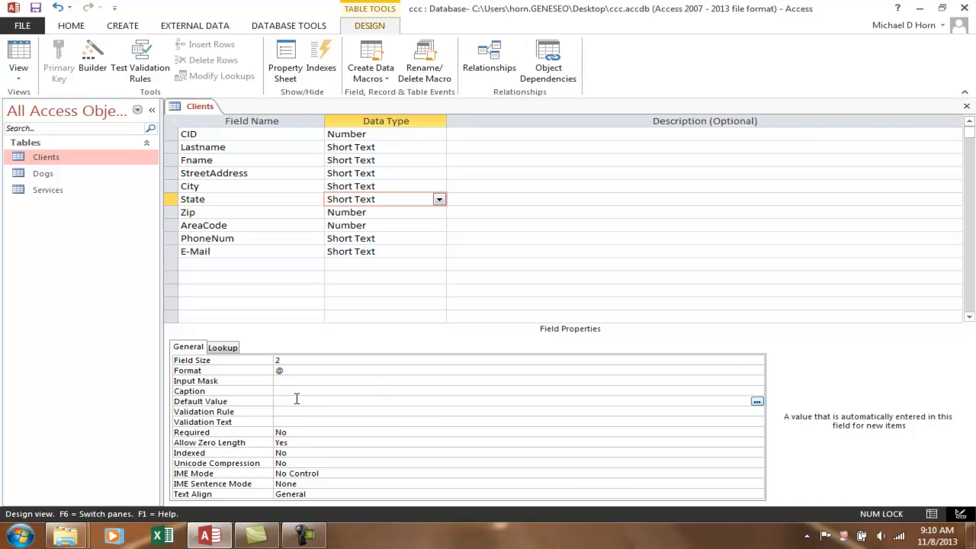
pyautogui.write('"NY"')
# Examine the State field's Validation Rule in the Expression Builder, cancel it, and check the Validation Text property.
pyautogui.click(309, 409)
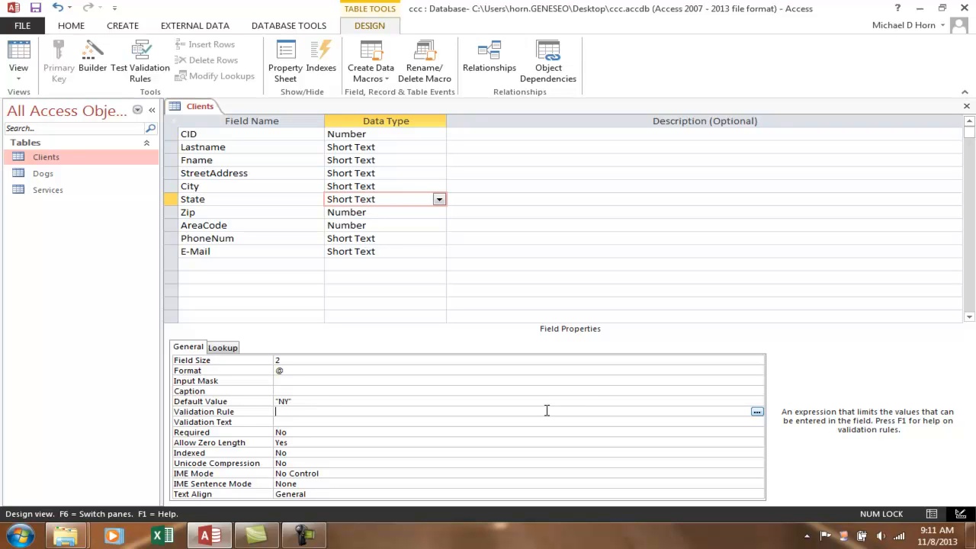
pyautogui.click(756, 413)
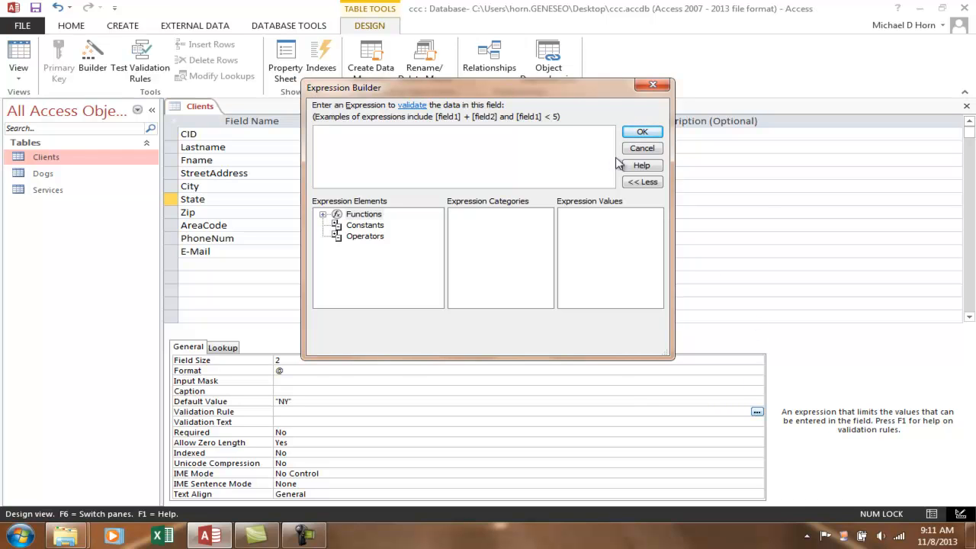
pyautogui.click(642, 149)
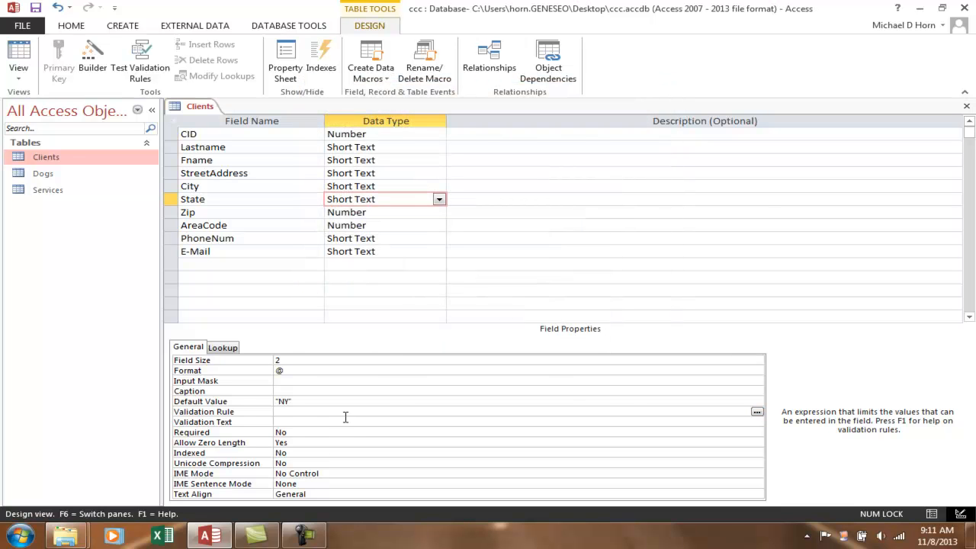
pyautogui.click(288, 423)
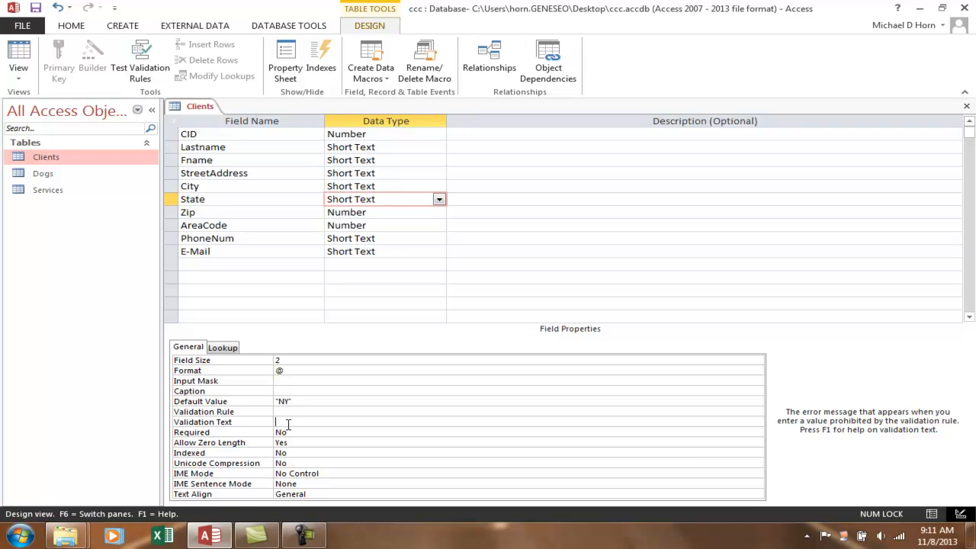
# Make the CID field required by setting its Required property to Yes.
pyautogui.click(208, 134)
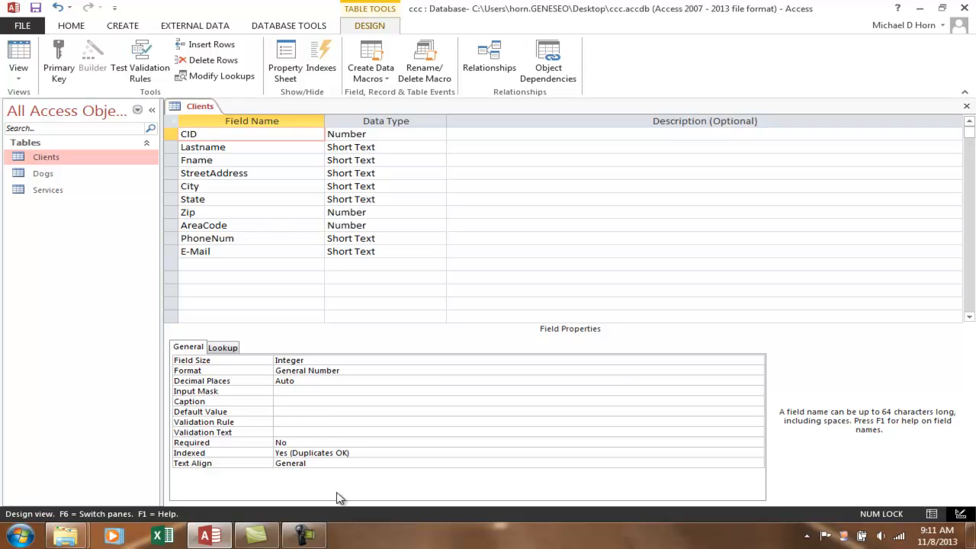
pyautogui.click(283, 442)
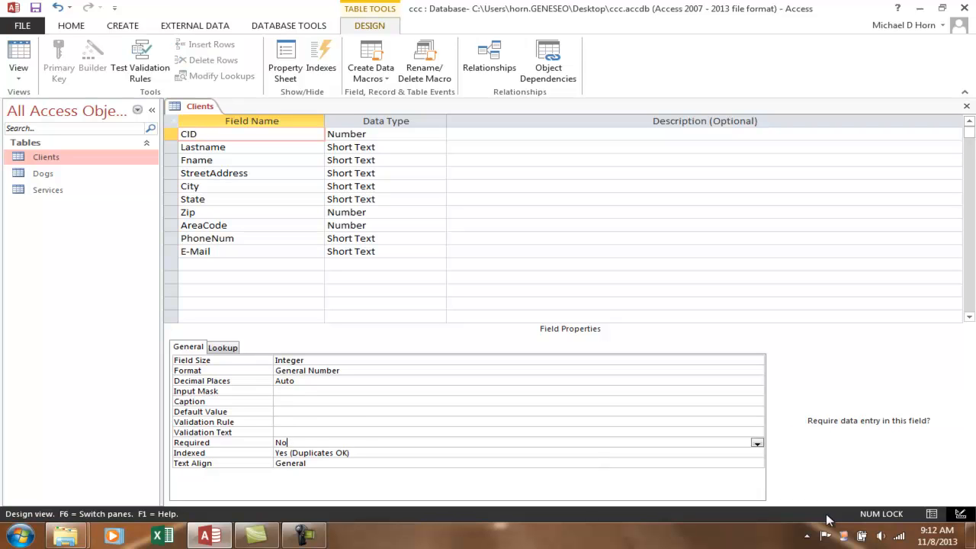
pyautogui.click(757, 442)
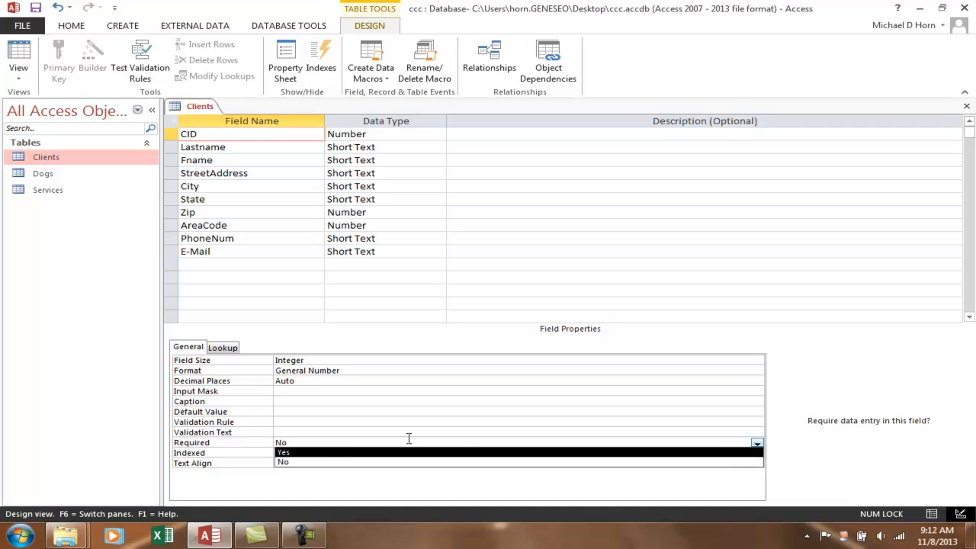
pyautogui.click(281, 452)
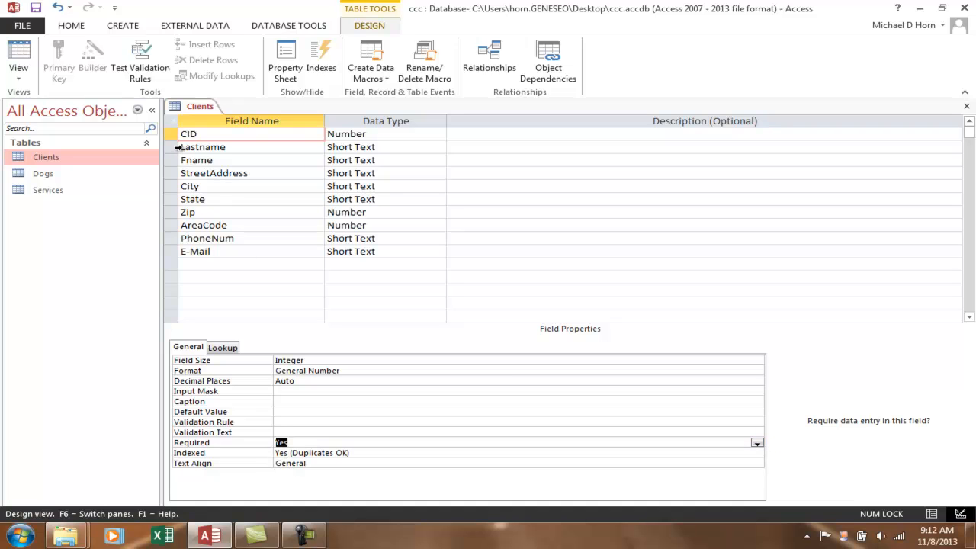
# Set the Lastname field's Required property to Yes.
pyautogui.click(180, 147)
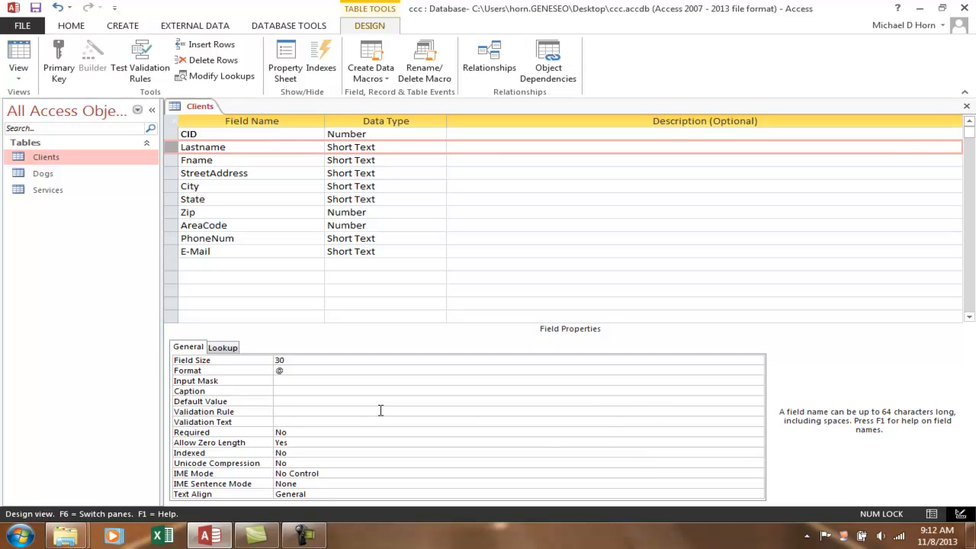
pyautogui.click(345, 432)
pyautogui.click(756, 433)
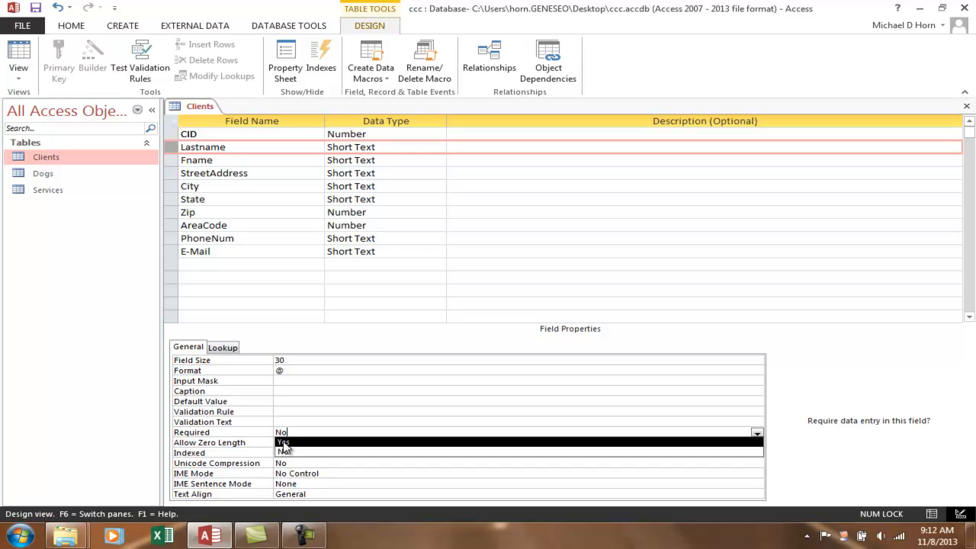
pyautogui.click(281, 442)
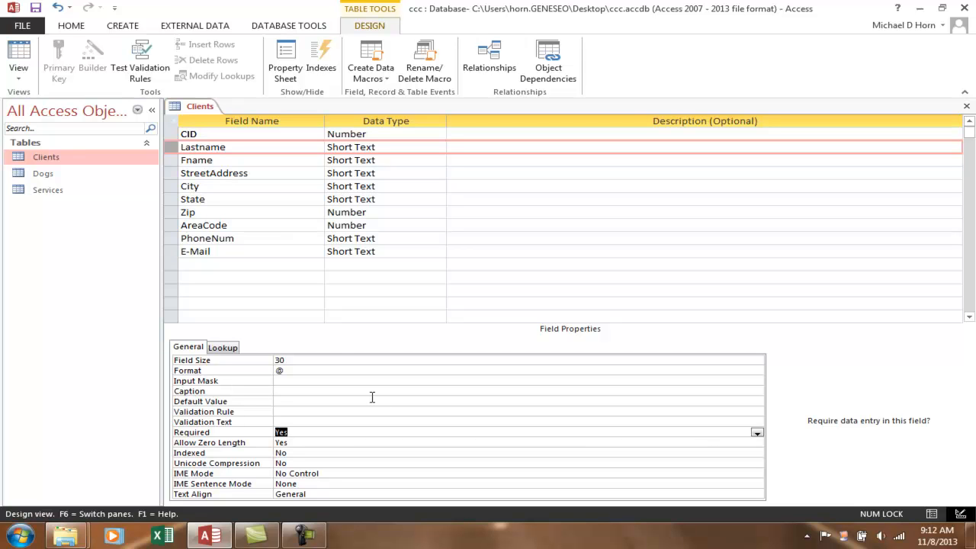
pyautogui.click(372, 399)
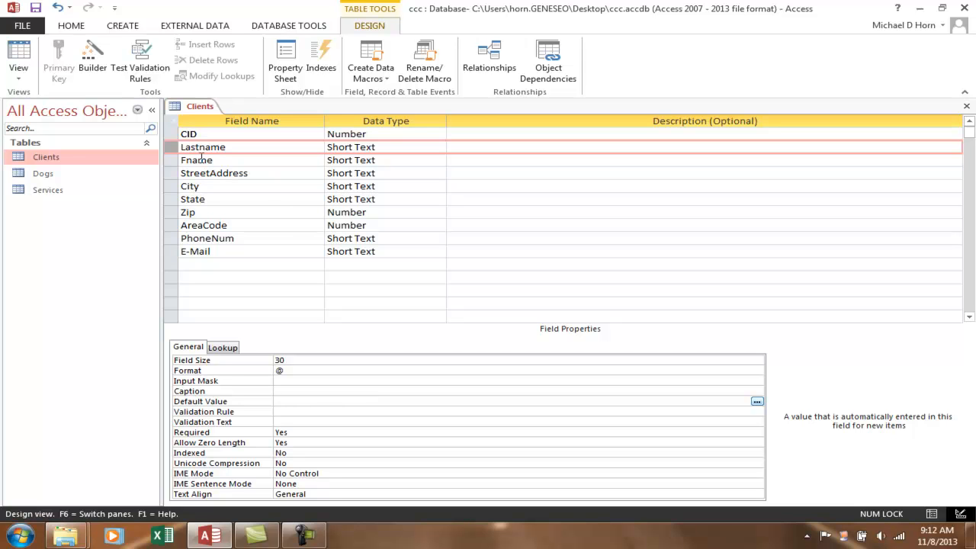
# Set the CID field as the primary key of the Clients table.
pyautogui.click(169, 134)
pyautogui.click(169, 134)
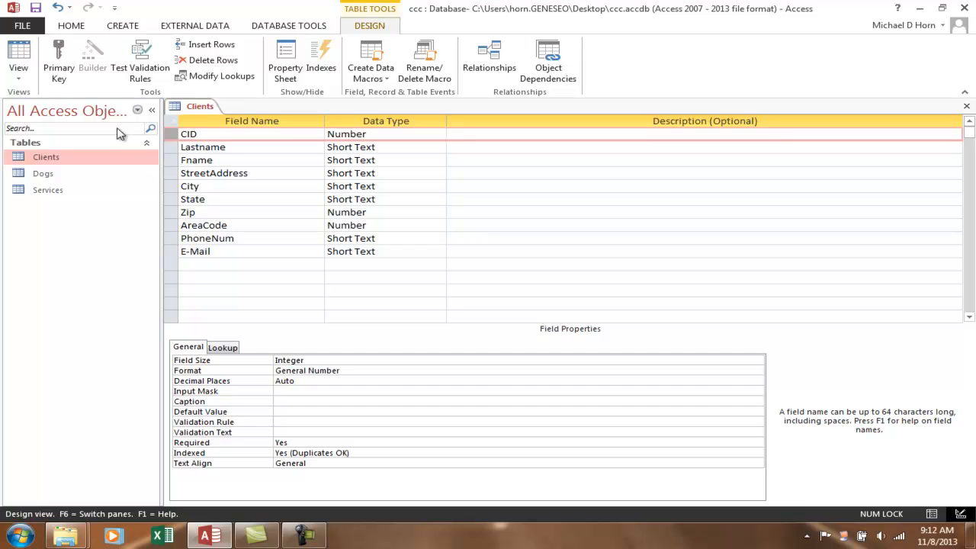
pyautogui.click(55, 63)
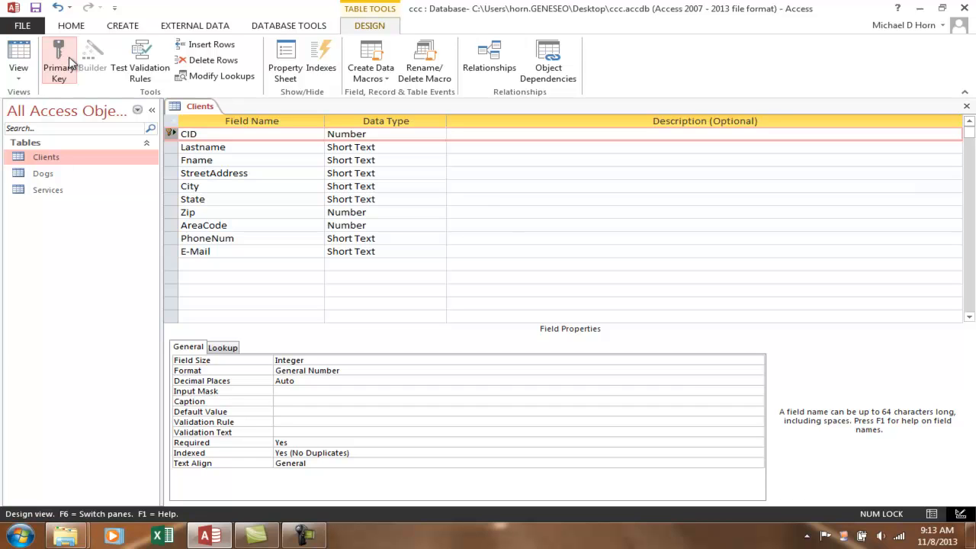
# Close the Clients table, saving its design changes, accepting the shortened field sizes and testing existing data against the new rules.
pyautogui.rightClick(196, 110)
pyautogui.click(229, 135)
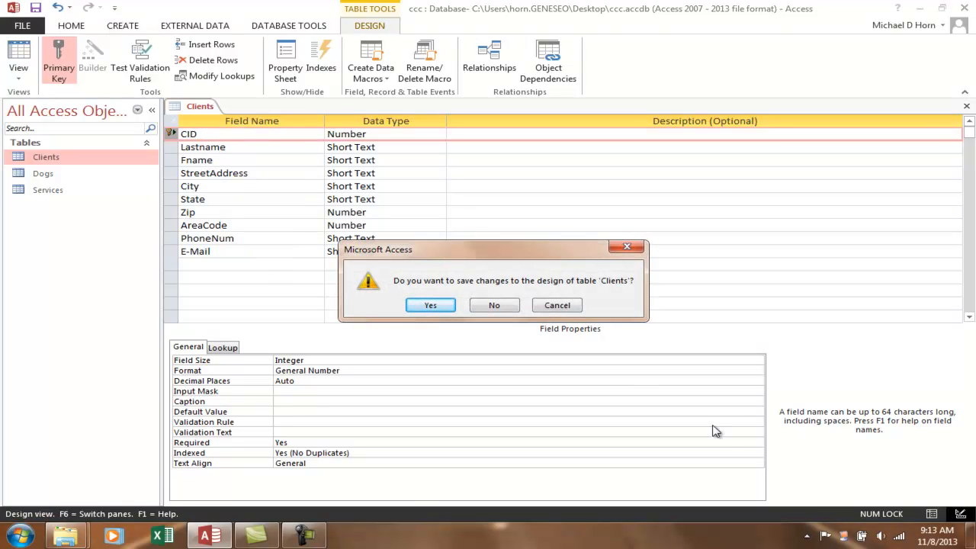
pyautogui.click(433, 306)
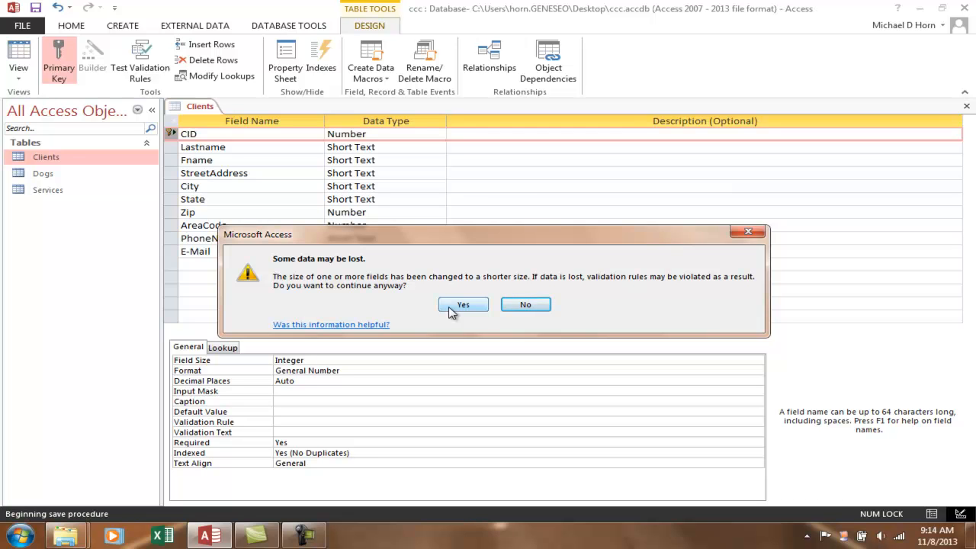
pyautogui.click(462, 305)
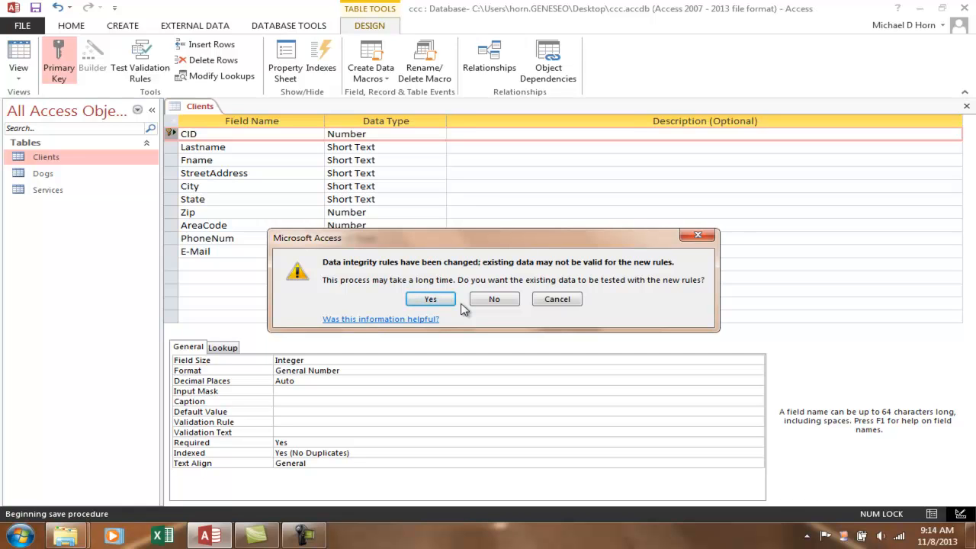
pyautogui.click(428, 301)
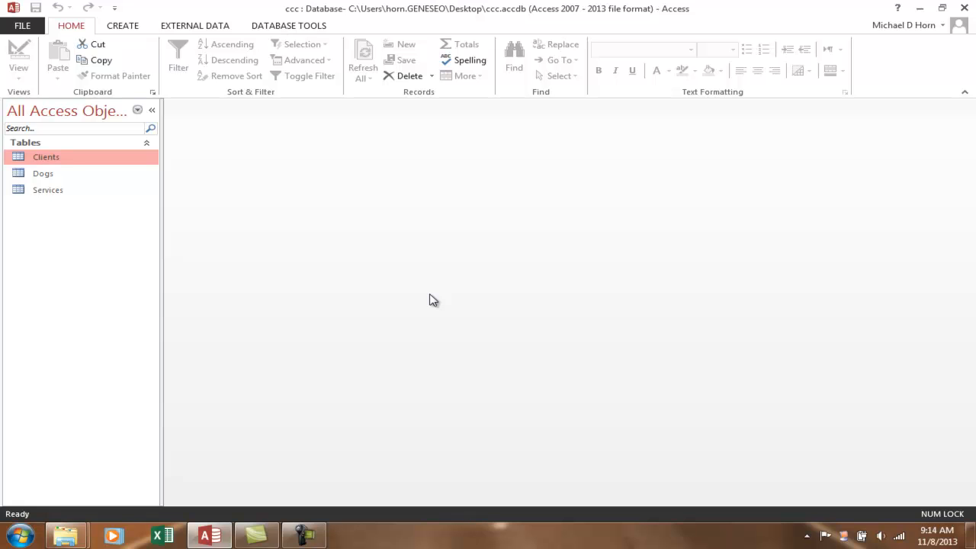
# Open the Dogs table in Design View to look over its fields, and close it again.
pyautogui.click(46, 177)
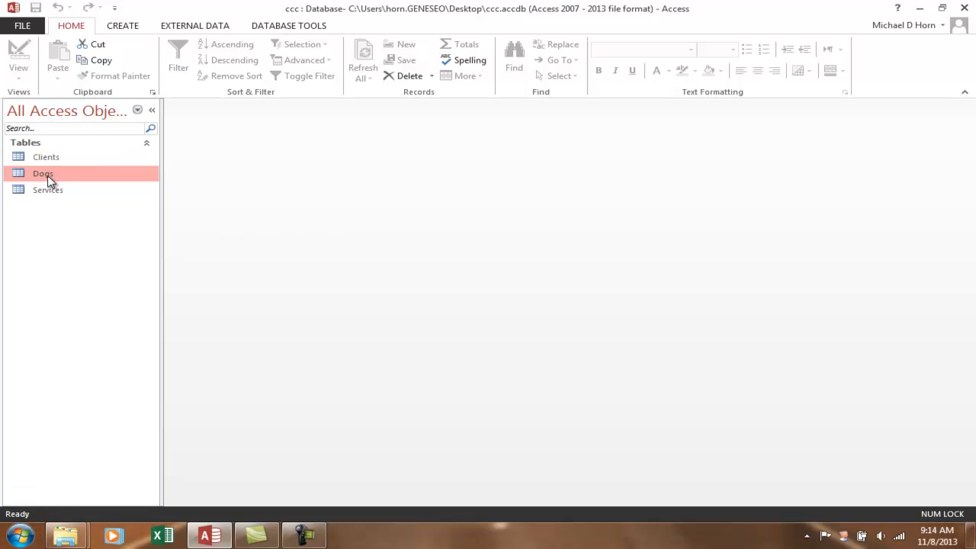
pyautogui.rightClick(47, 179)
pyautogui.click(93, 201)
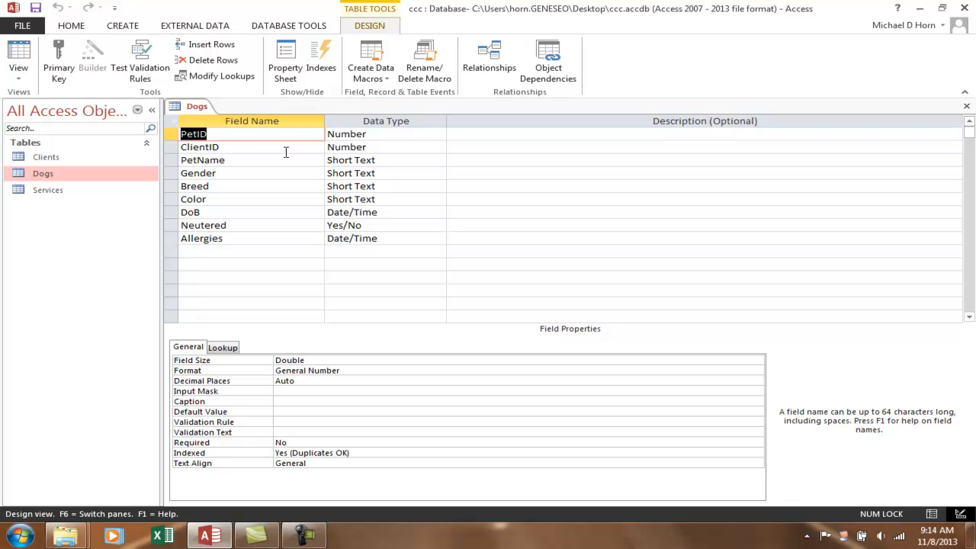
pyautogui.rightClick(189, 107)
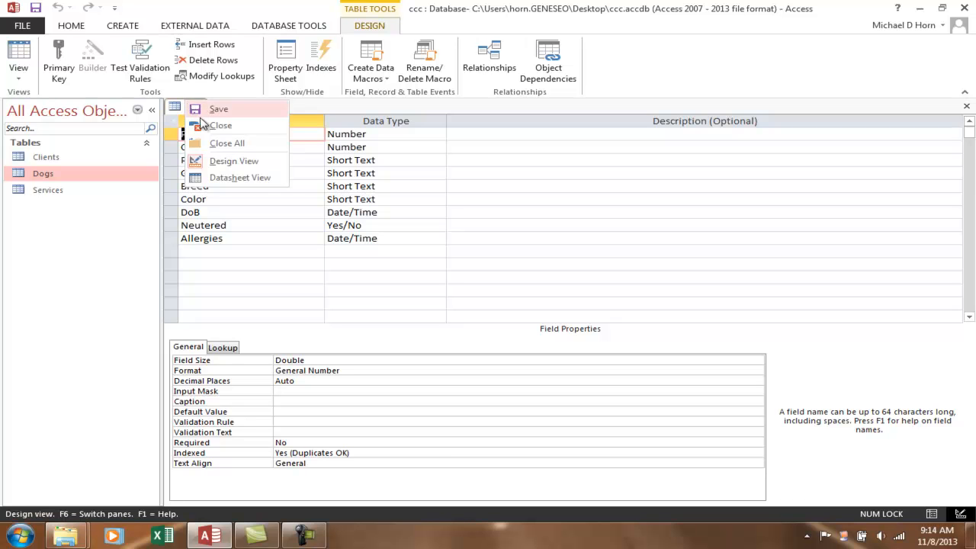
pyautogui.click(203, 127)
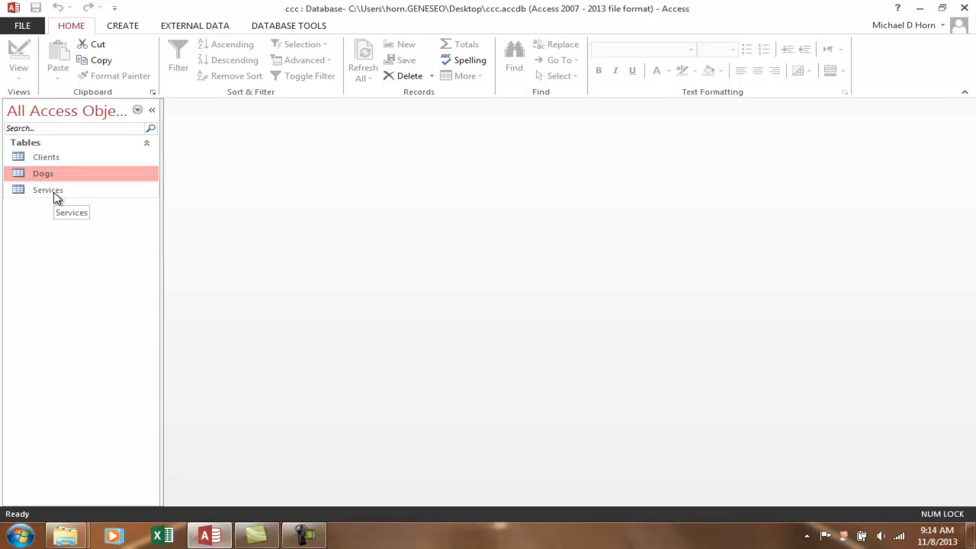
# Open the Services table in Design View.
pyautogui.click(56, 196)
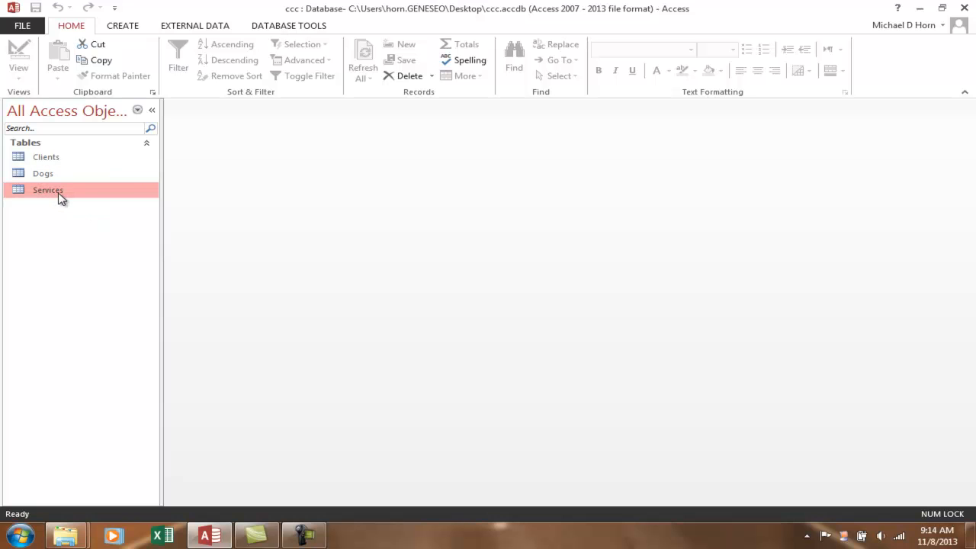
pyautogui.rightClick(83, 196)
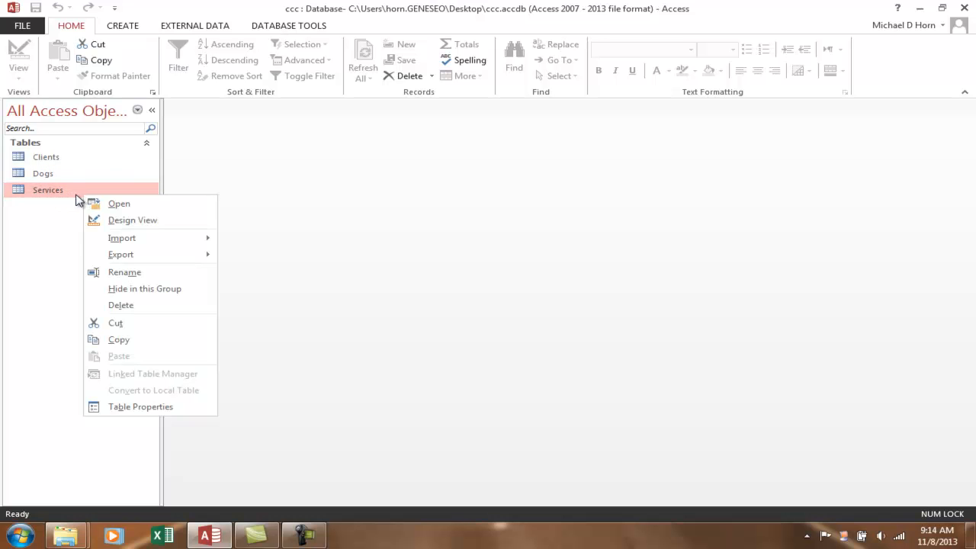
pyautogui.click(116, 221)
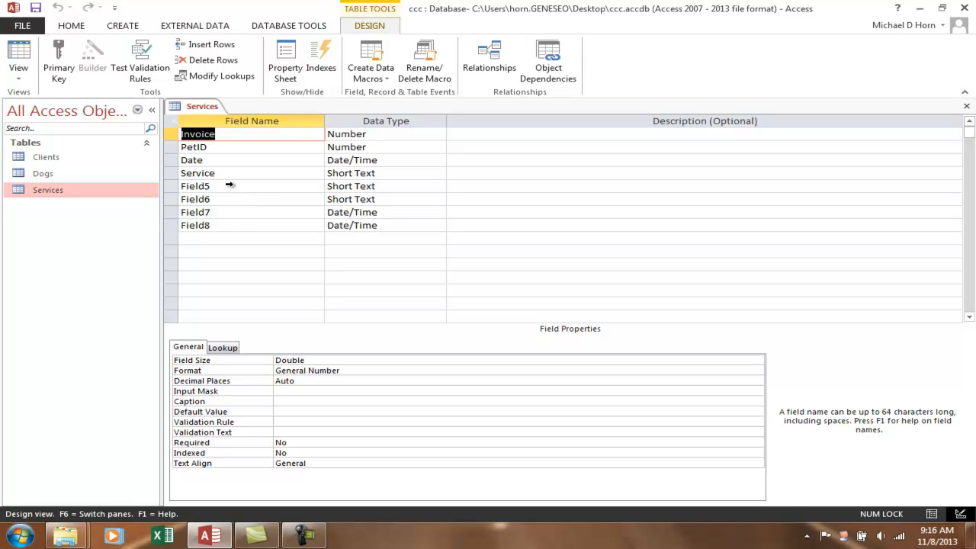
# Set the Invoice and Service fields together as the composite primary key of the Services table.
pyautogui.click(170, 134)
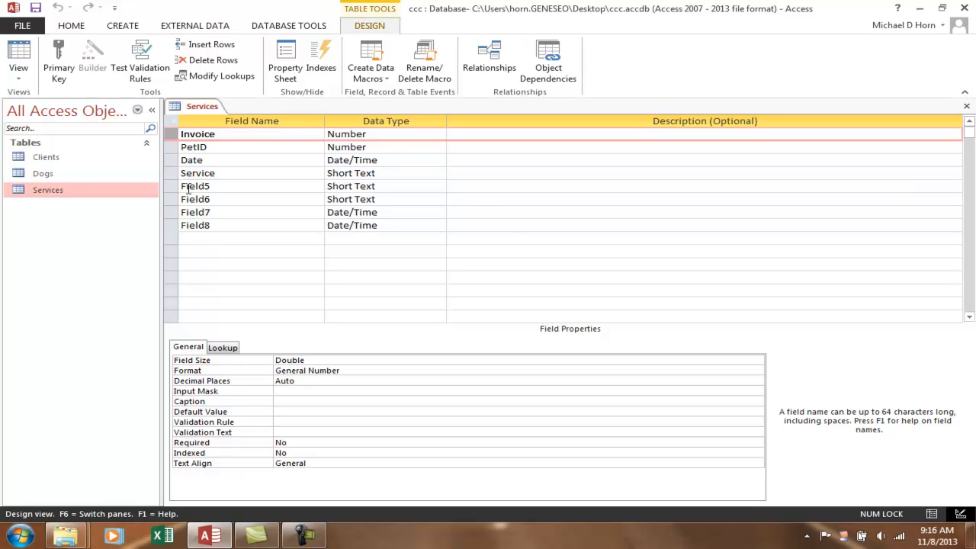
pyautogui.click(171, 173)
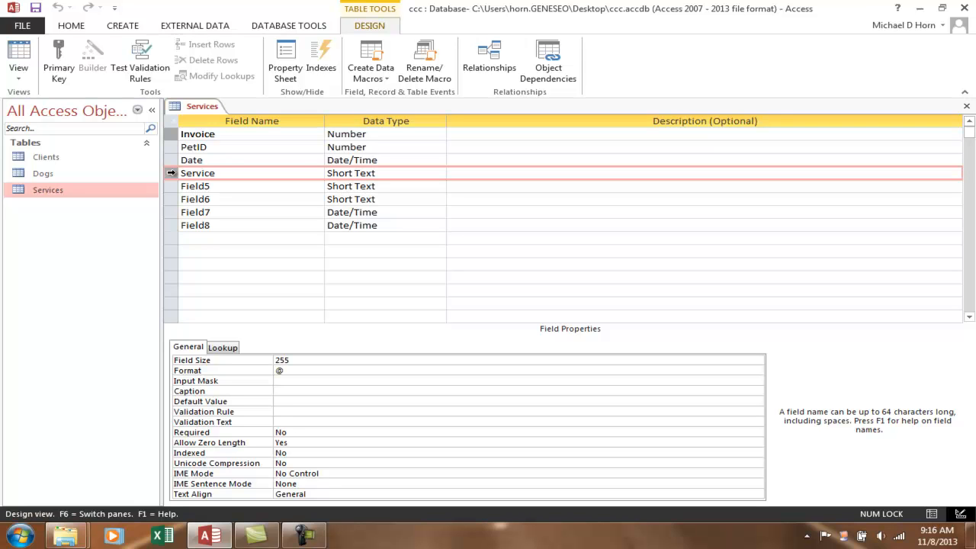
pyautogui.click(66, 51)
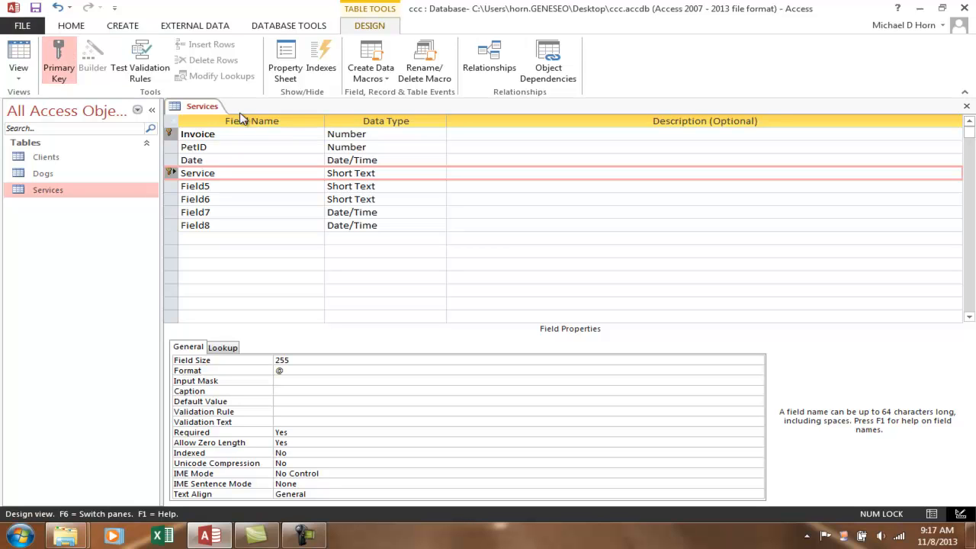
# Close the Services table and save its design changes.
pyautogui.rightClick(206, 111)
pyautogui.click(232, 137)
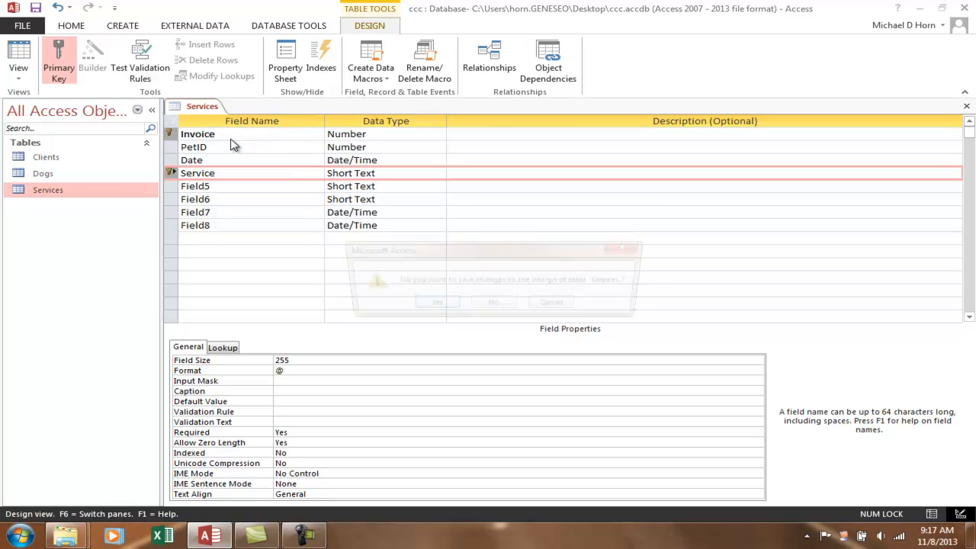
pyautogui.click(439, 306)
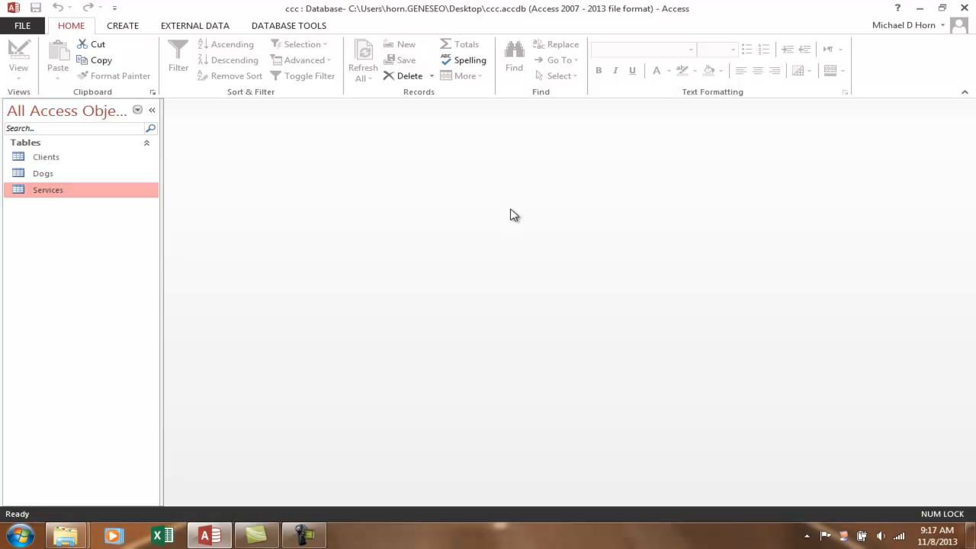
# Switch to the desktop and browse from the instructor's shared folder to Mgmt 250, Access, Lab Demo, Lab 1.
pyautogui.click(919, 9)
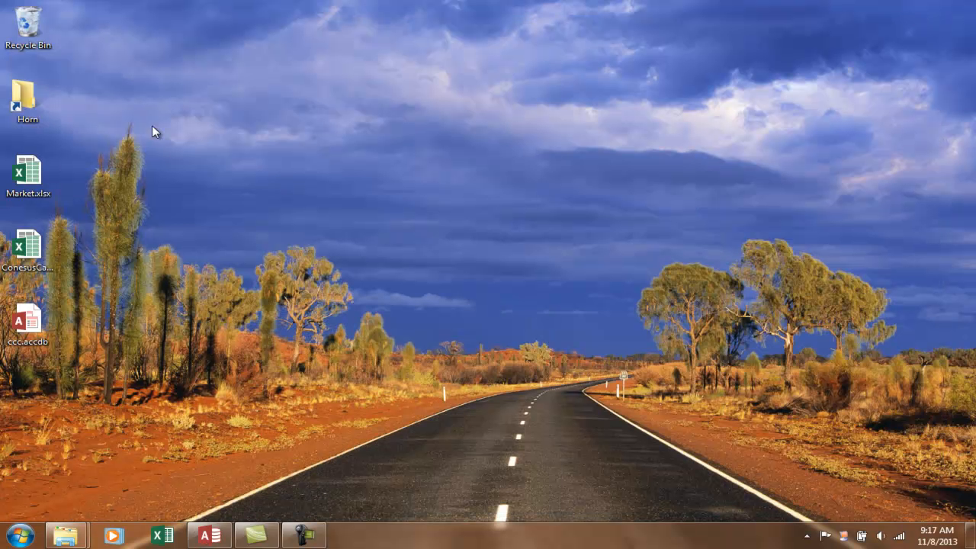
pyautogui.doubleClick(16, 107)
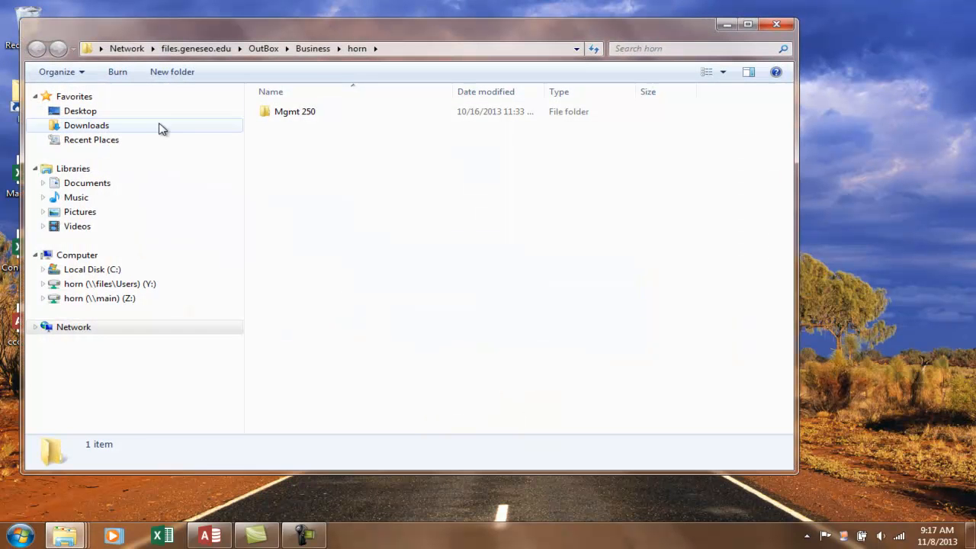
pyautogui.doubleClick(293, 116)
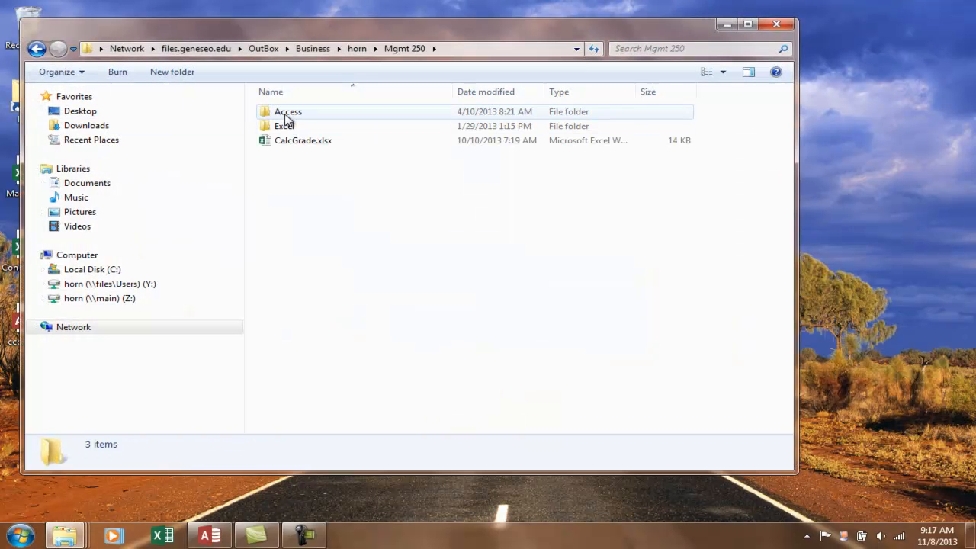
pyautogui.click(286, 115)
pyautogui.doubleClick(284, 114)
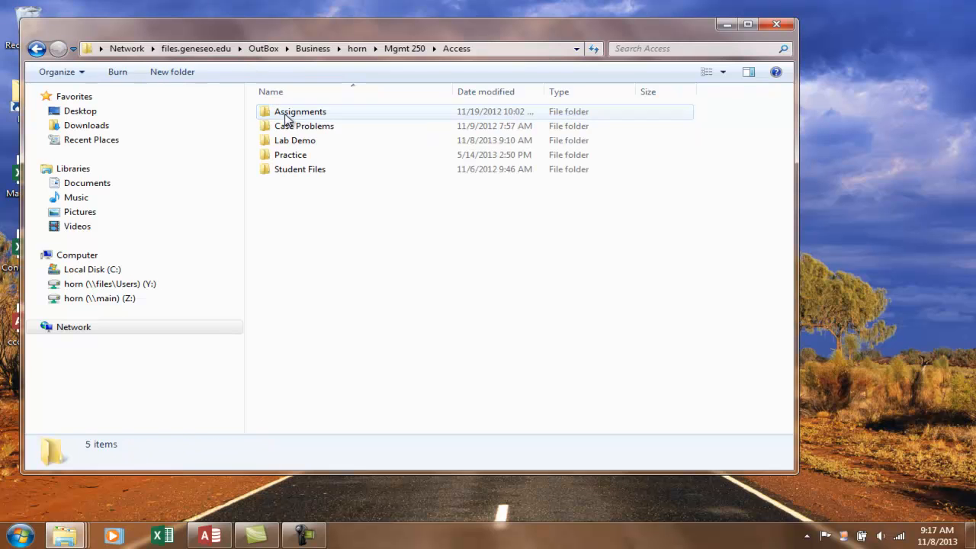
pyautogui.doubleClick(284, 144)
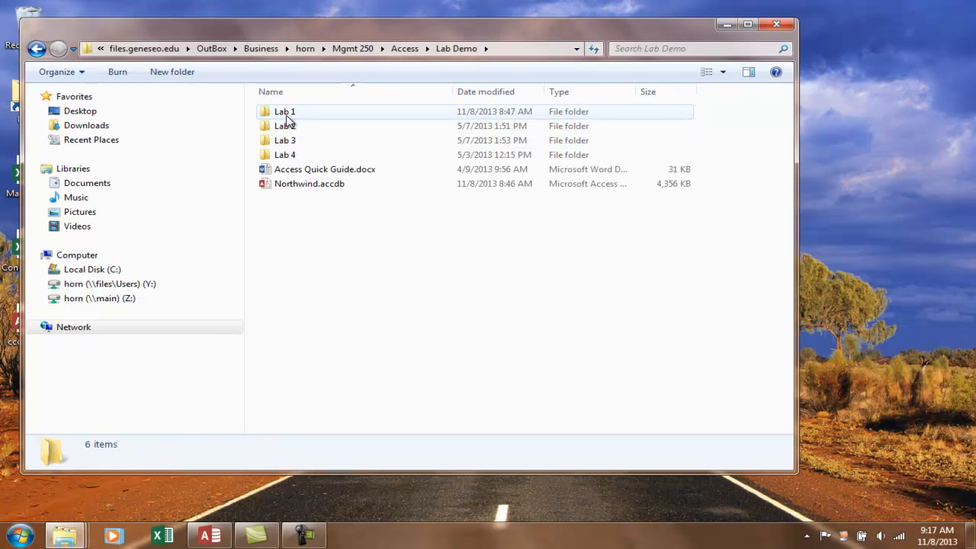
pyautogui.doubleClick(283, 112)
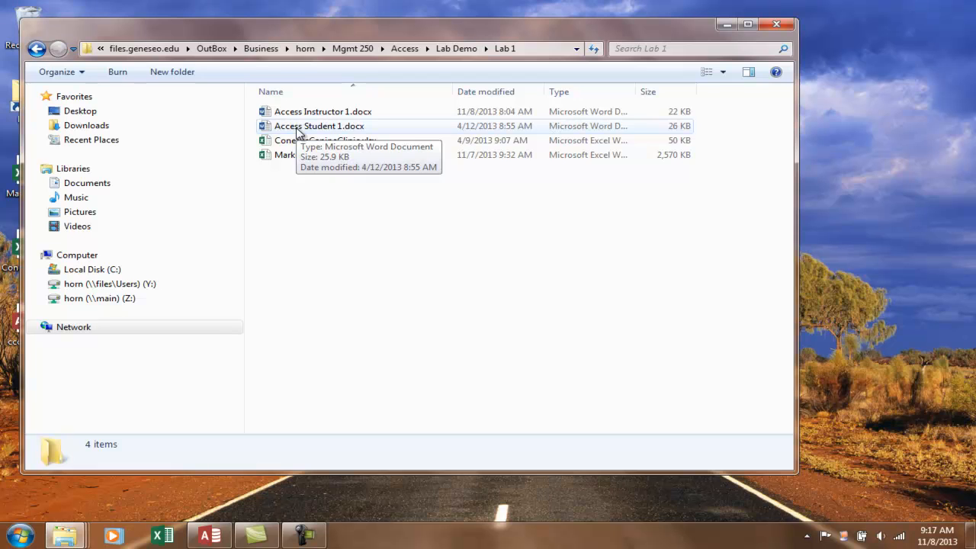
# Open Access Student 1.docx in Word and read the student assignment on importing, modifying and relating the tables.
pyautogui.doubleClick(297, 127)
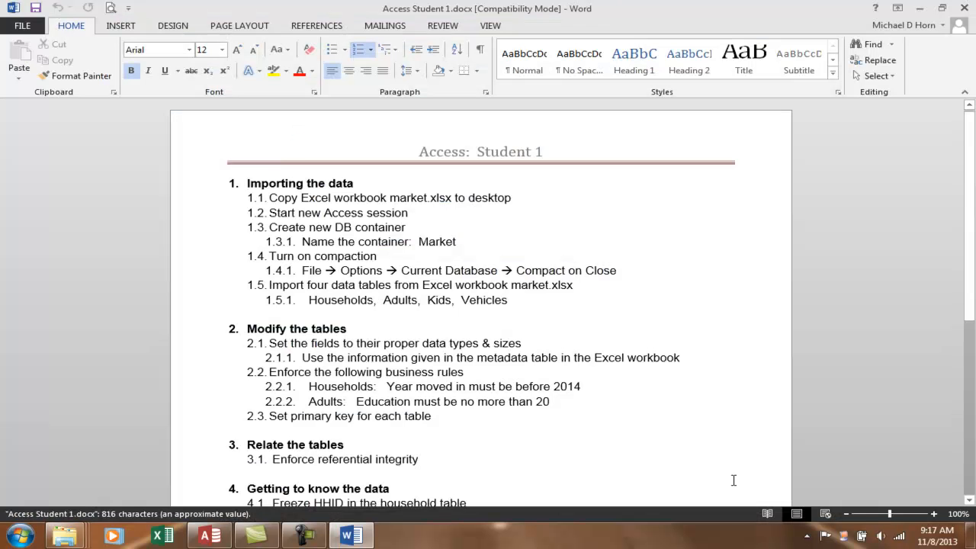
pyautogui.scroll(-1, 701, 473)
pyautogui.scroll(-1, 703, 473)
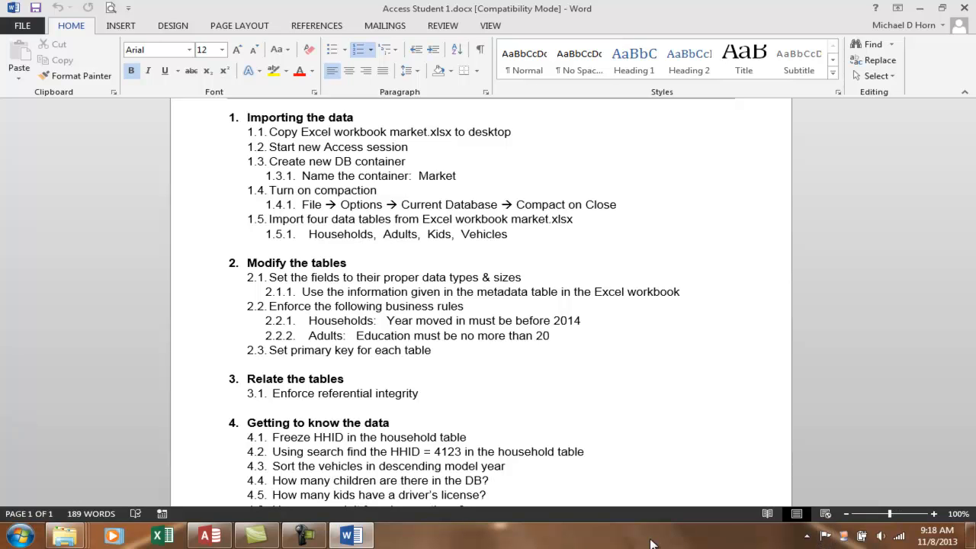
pyautogui.click(314, 538)
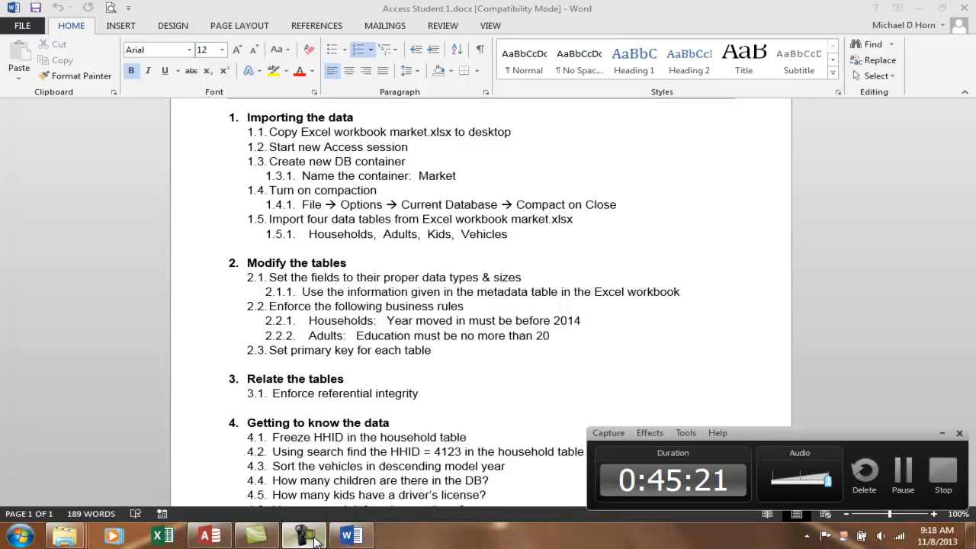